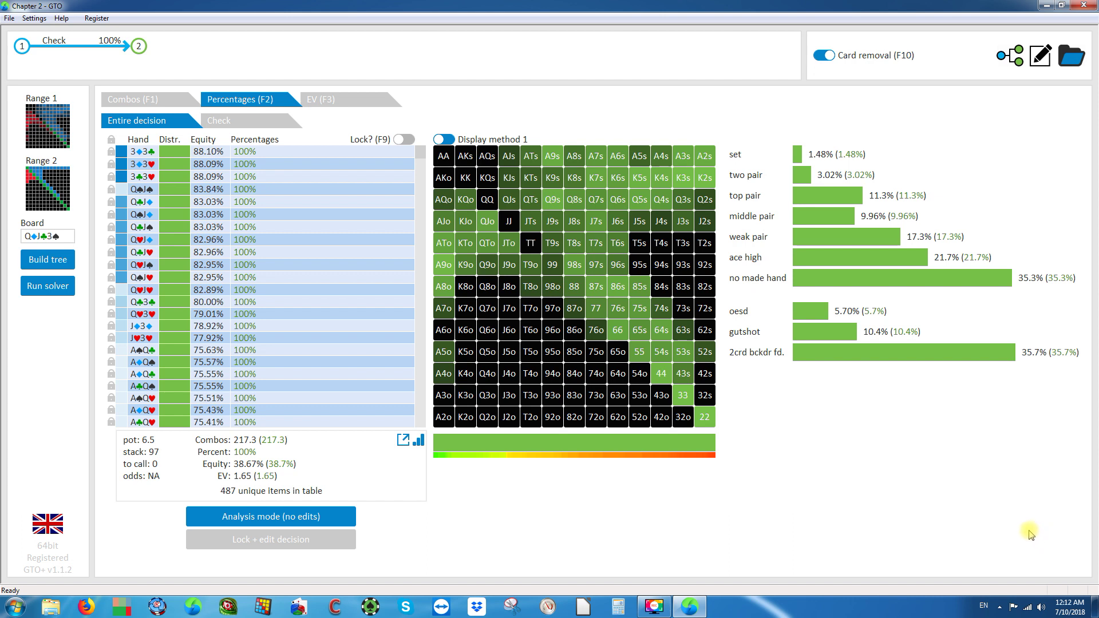
Examine the hand strategies at the opening check, the in-position decision and the response to the 2.15 bet, plus the Range 1 starting range.
left_click(515, 455)
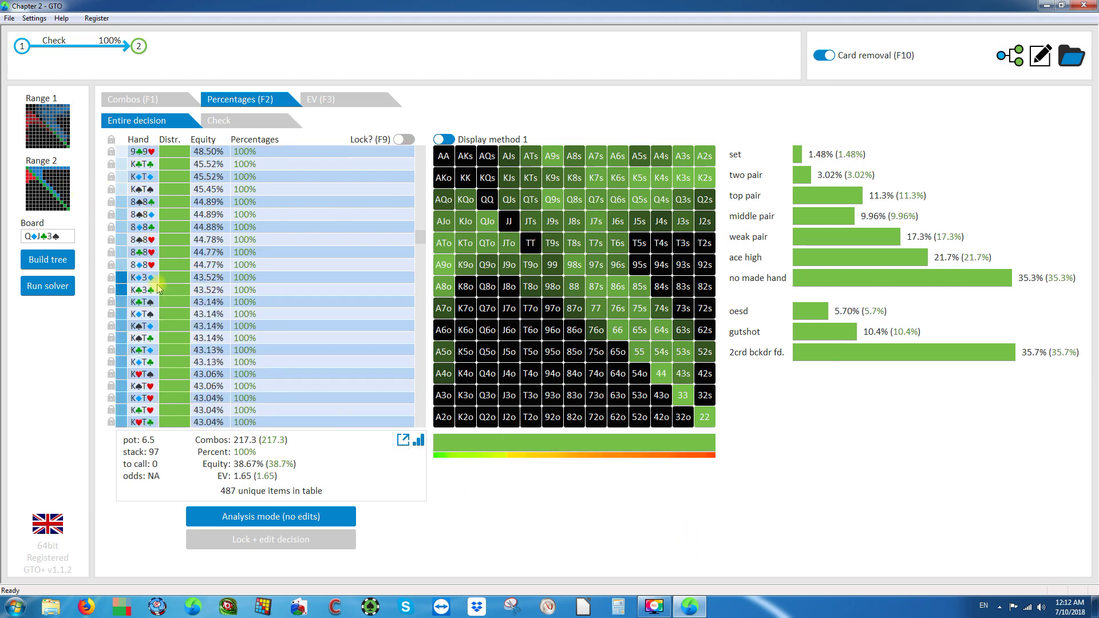
left_click(138, 46)
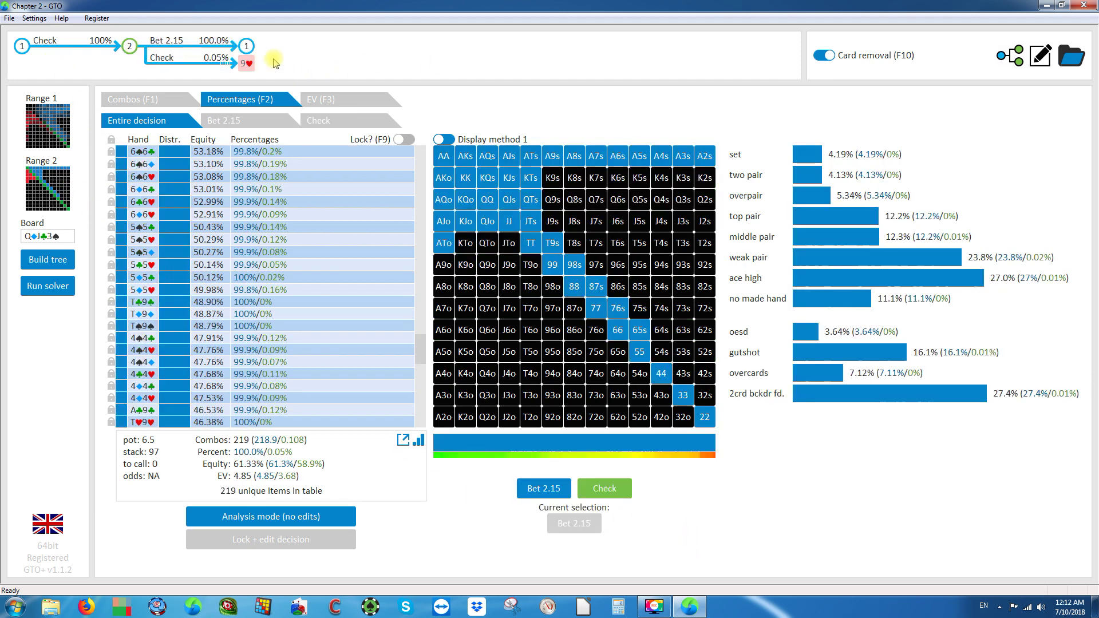
left_click(243, 46)
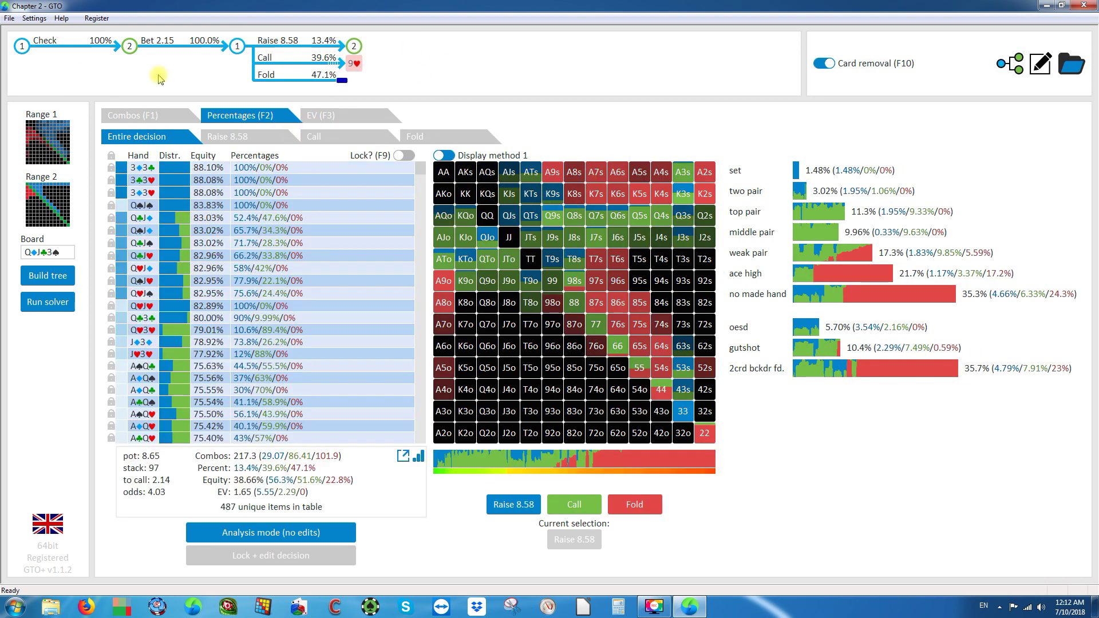
left_click(22, 46)
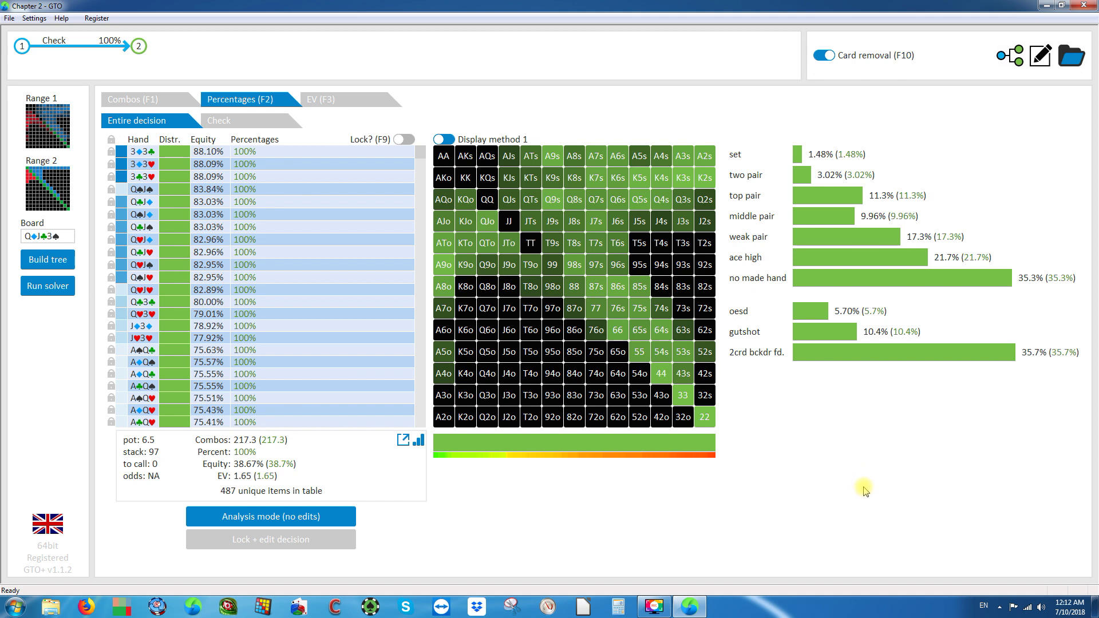
scroll(263, 206, "down", 10)
left_click(48, 126)
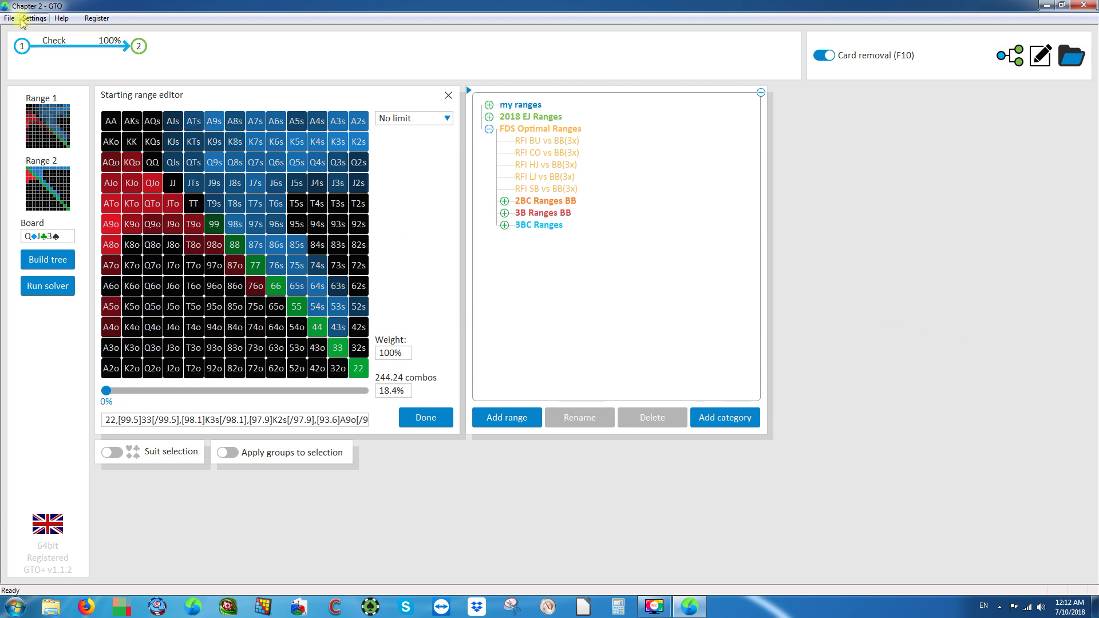
left_click(22, 46)
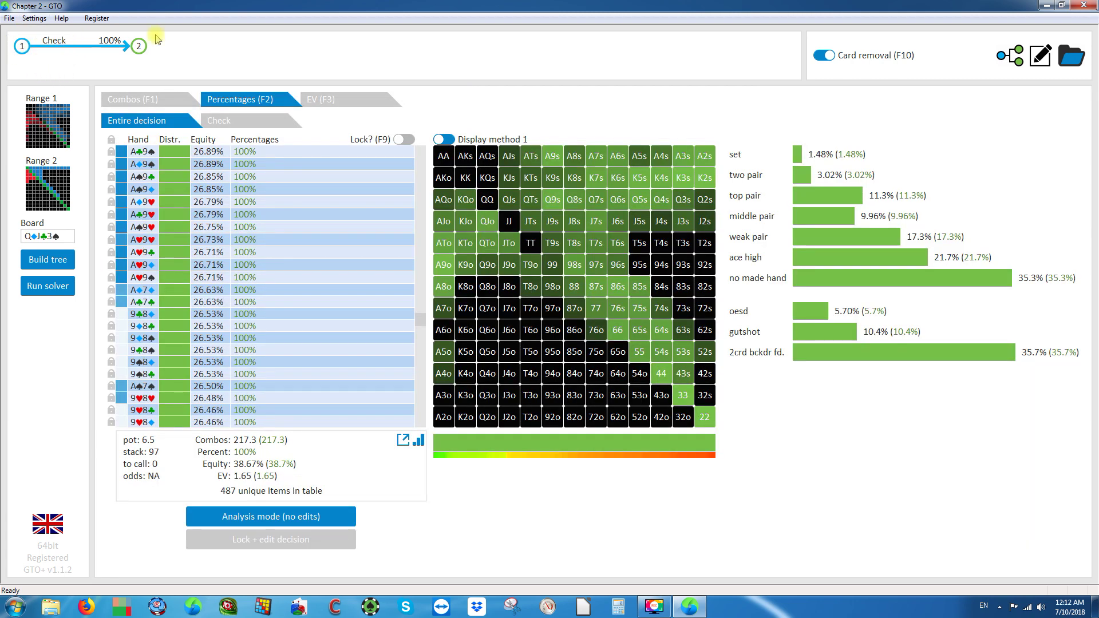
left_click(511, 444)
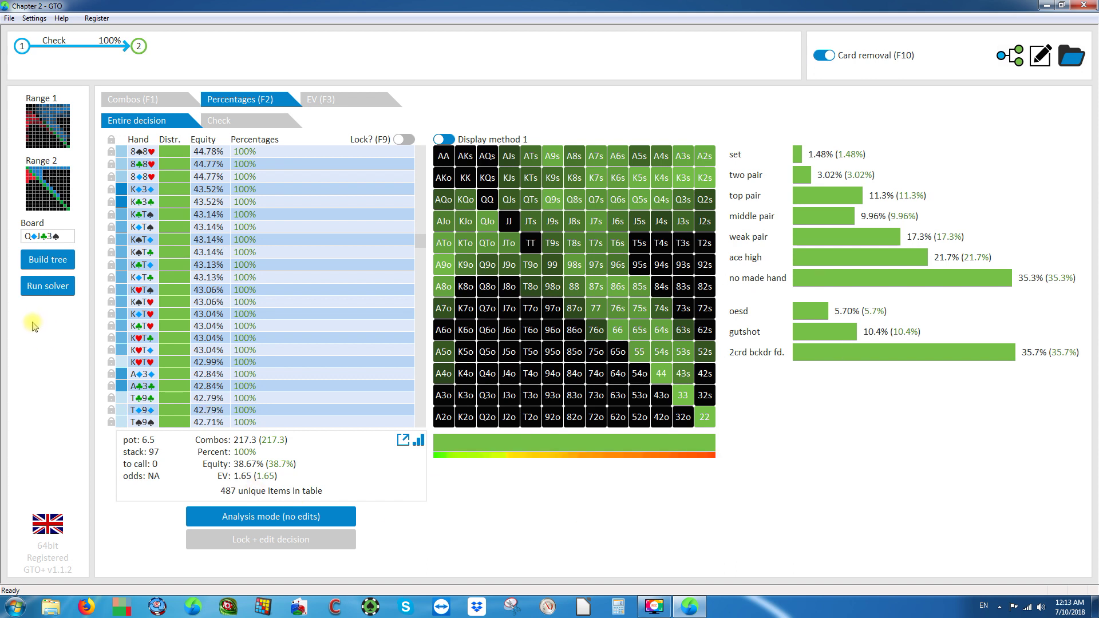
Open the solver's advanced options and activate database mode.
left_click(50, 238)
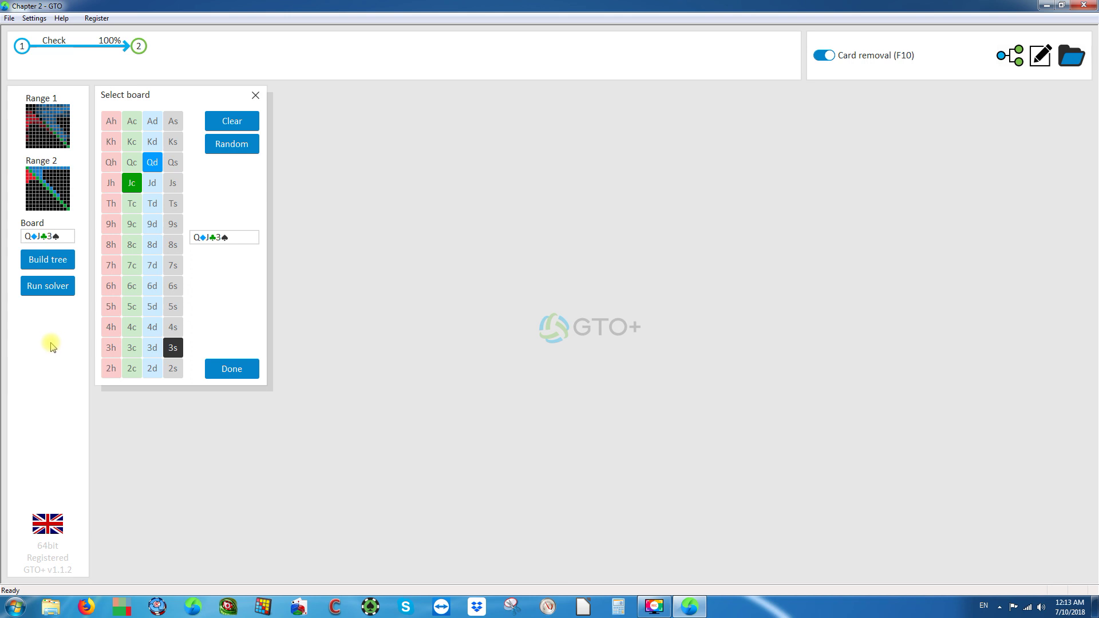
left_click(39, 289)
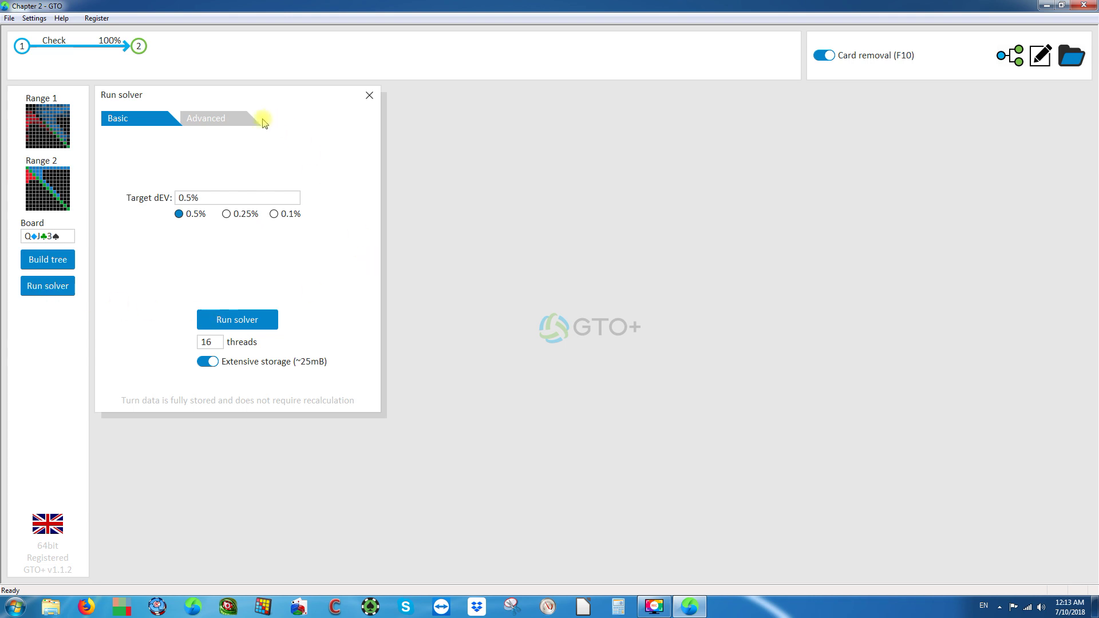
left_click(208, 117)
left_click(412, 117)
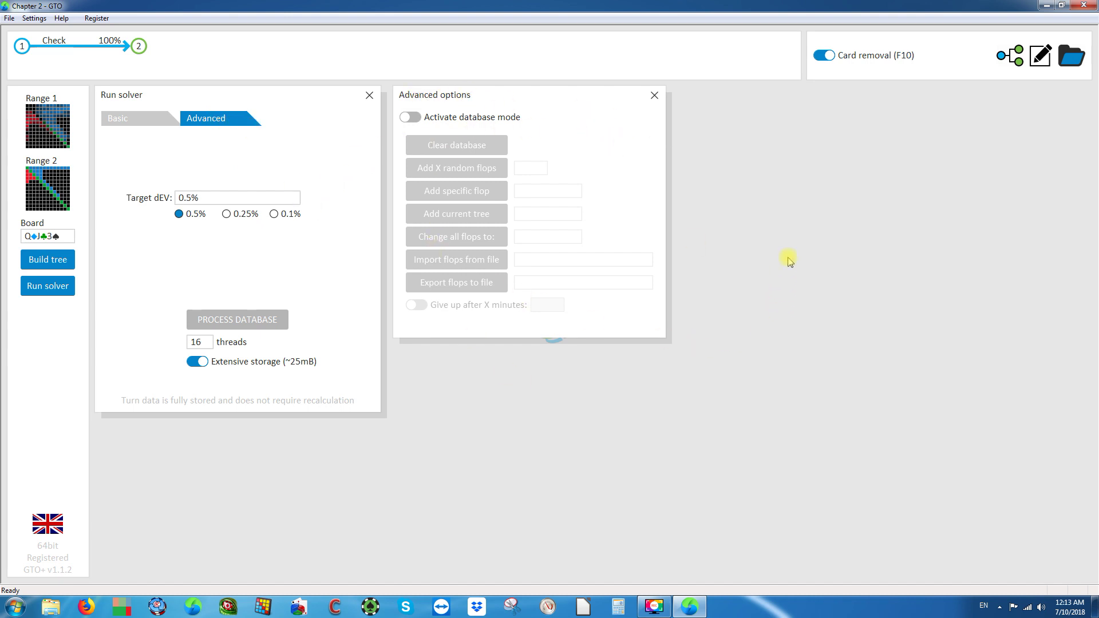
left_click(410, 118)
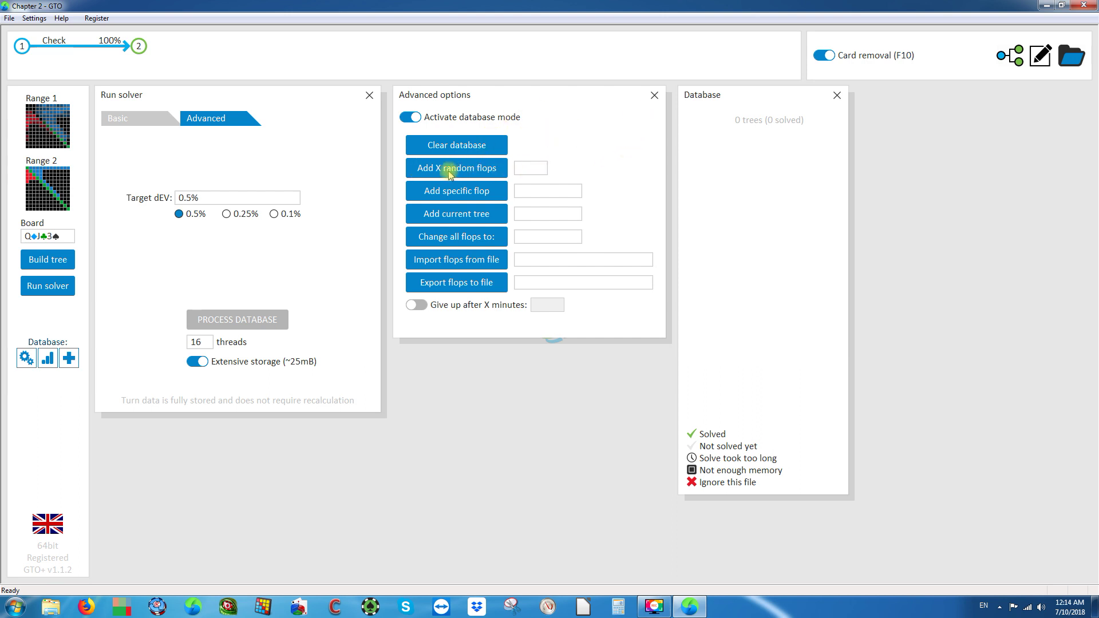
Add 10 random flops to the database.
left_click(529, 168)
type("10")
left_click(455, 169)
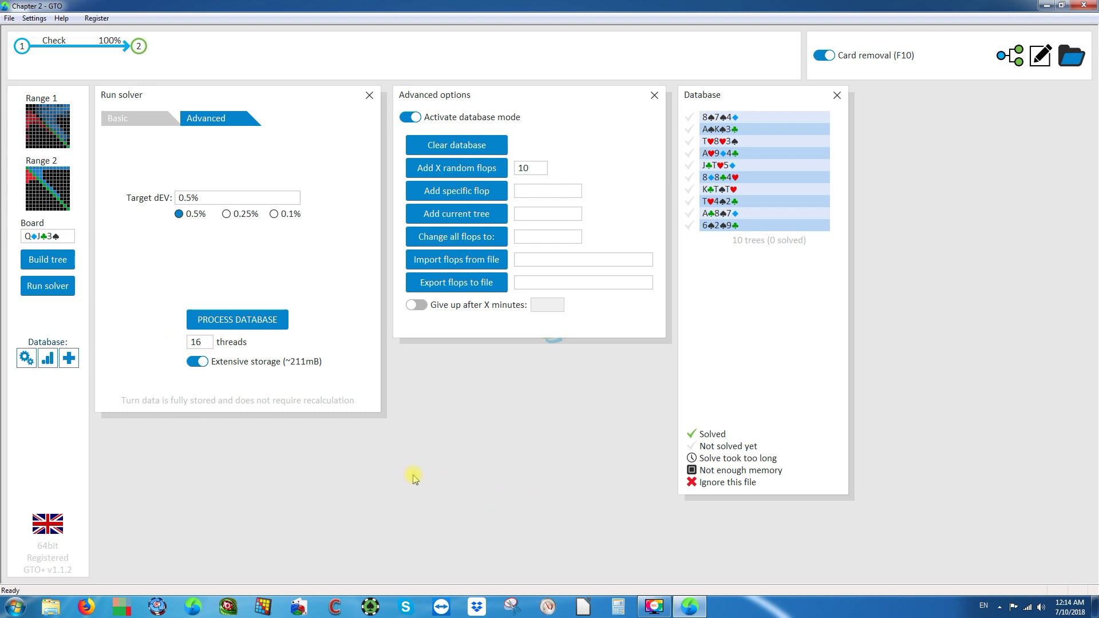
Review the decision tree's advanced OOP and IP bet-size settings for flop, turn and river, and return to the solver options.
left_click(46, 260)
mouse_move(692, 252)
left_mouse_down()
mouse_move(693, 398)
mouse_move(697, 232)
left_mouse_up()
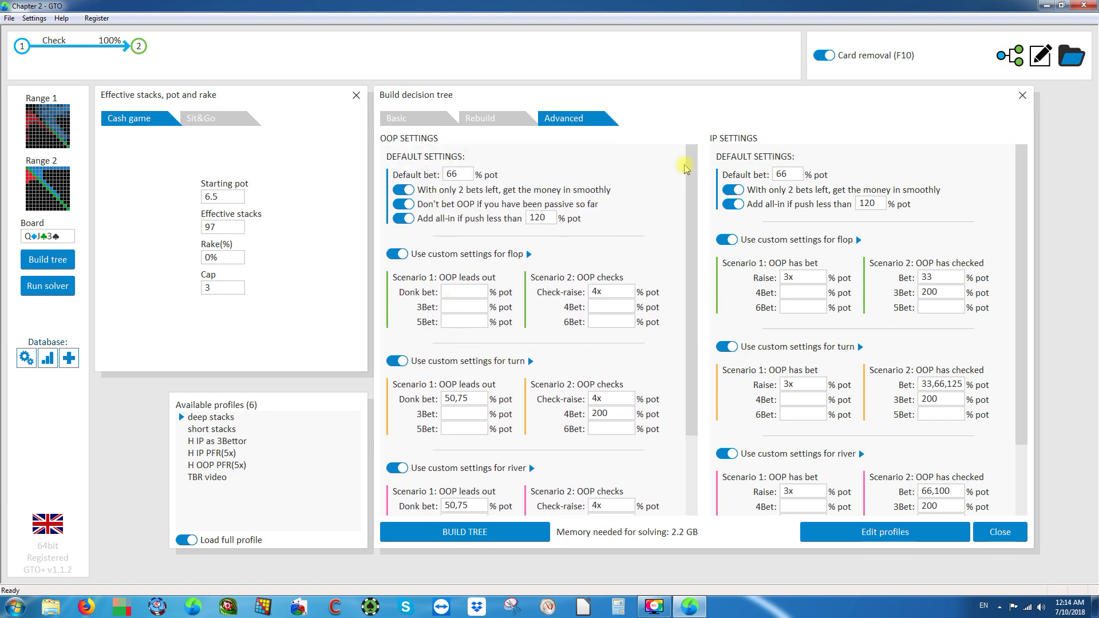
left_click(1021, 239)
scroll(1024, 264, "down", 1)
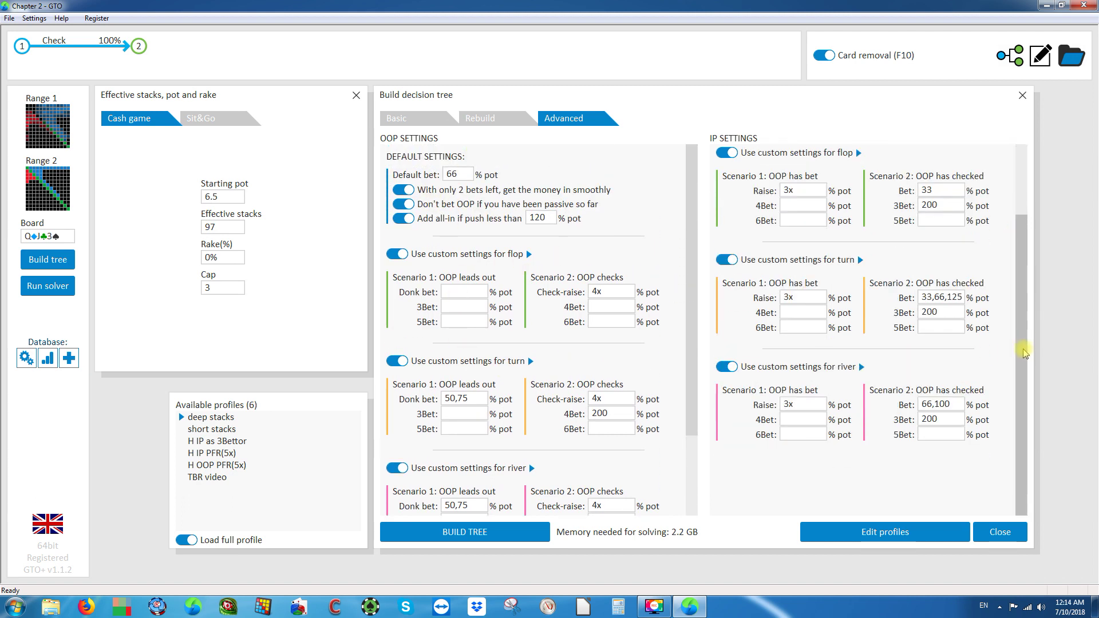
left_click(62, 289)
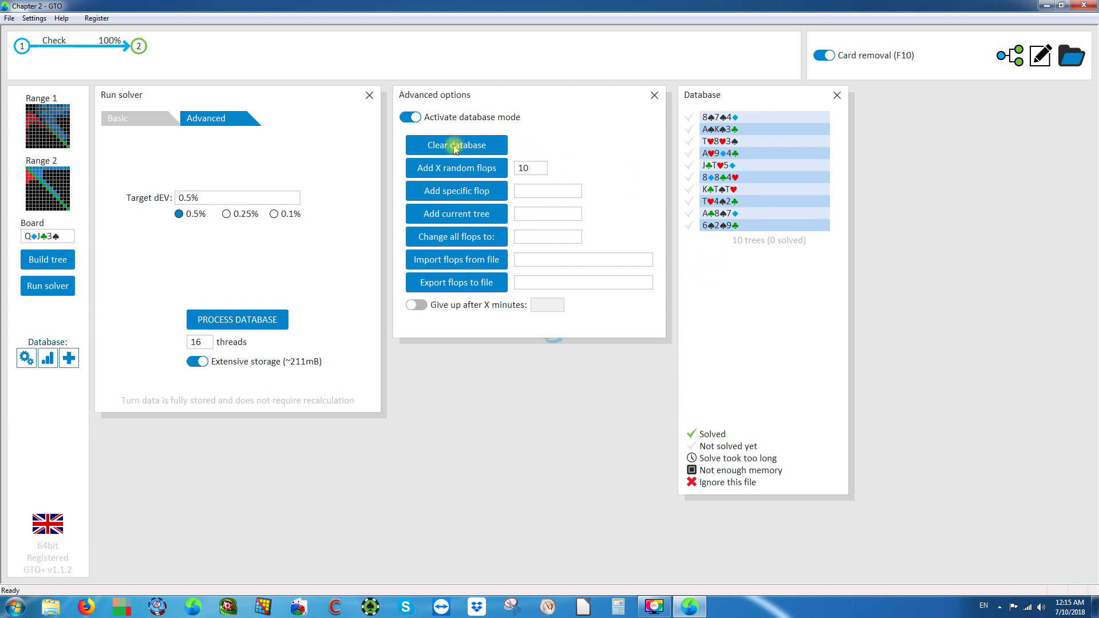
Clear the database and try adding the specific flop Jc5s6s and the current tree to it.
left_click(455, 144)
double_click(520, 168)
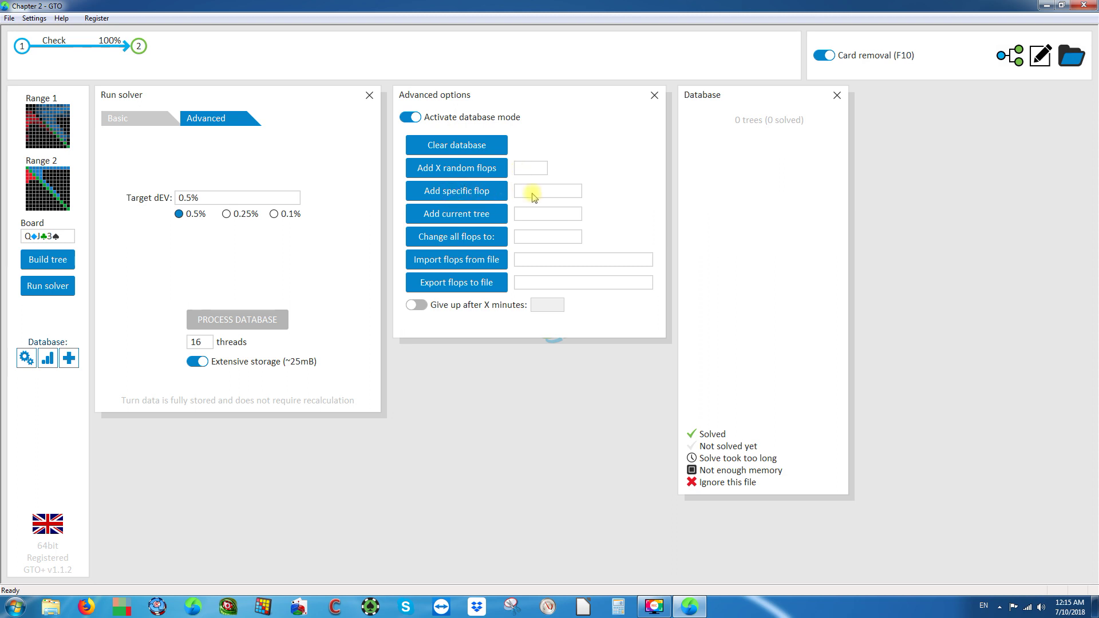
left_click(525, 191)
type("Jc5s6s")
left_click(452, 190)
left_click(459, 215)
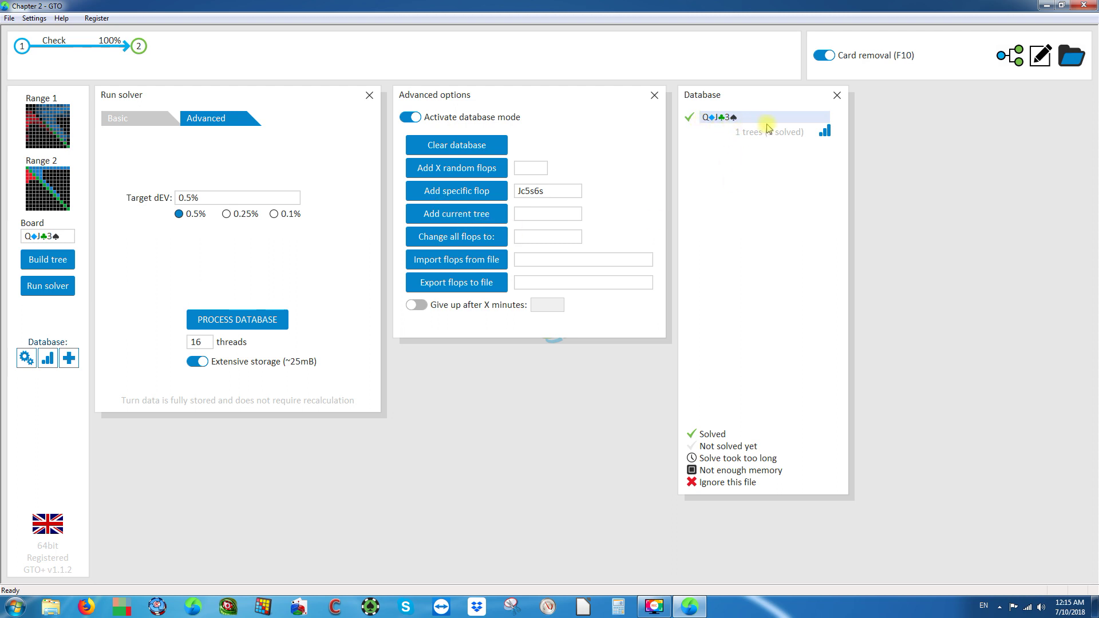
Replace the database contents with 10 random flops.
left_click(488, 146)
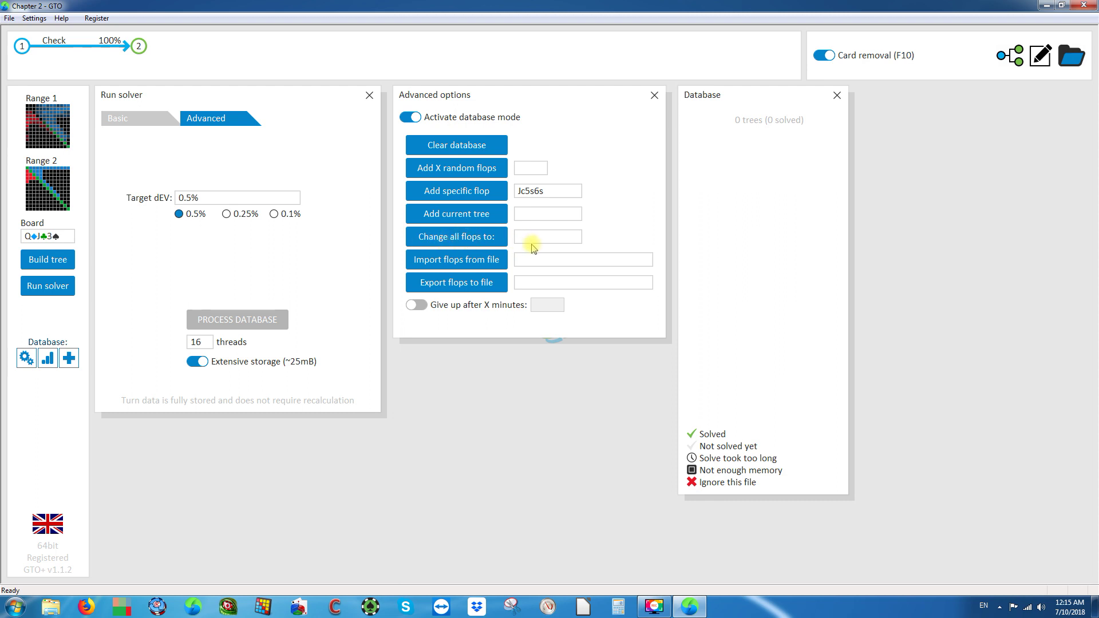
left_click(540, 167)
type("10")
left_click(452, 168)
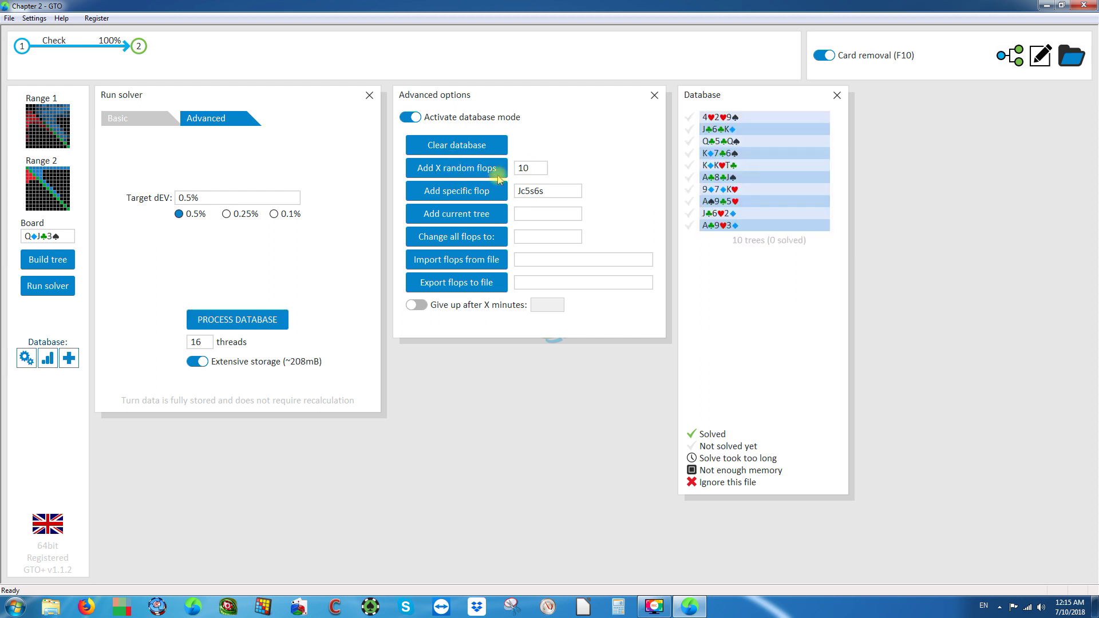
Change all flops in the database to Jc5s6s.
left_click_drag(550, 193, 523, 191)
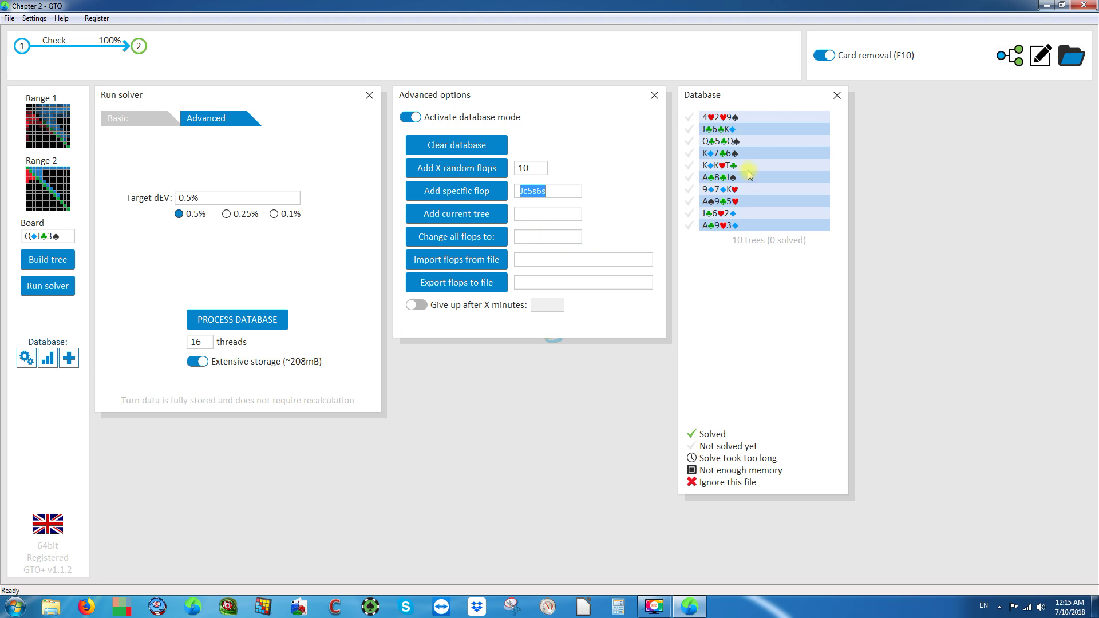
left_click(532, 240)
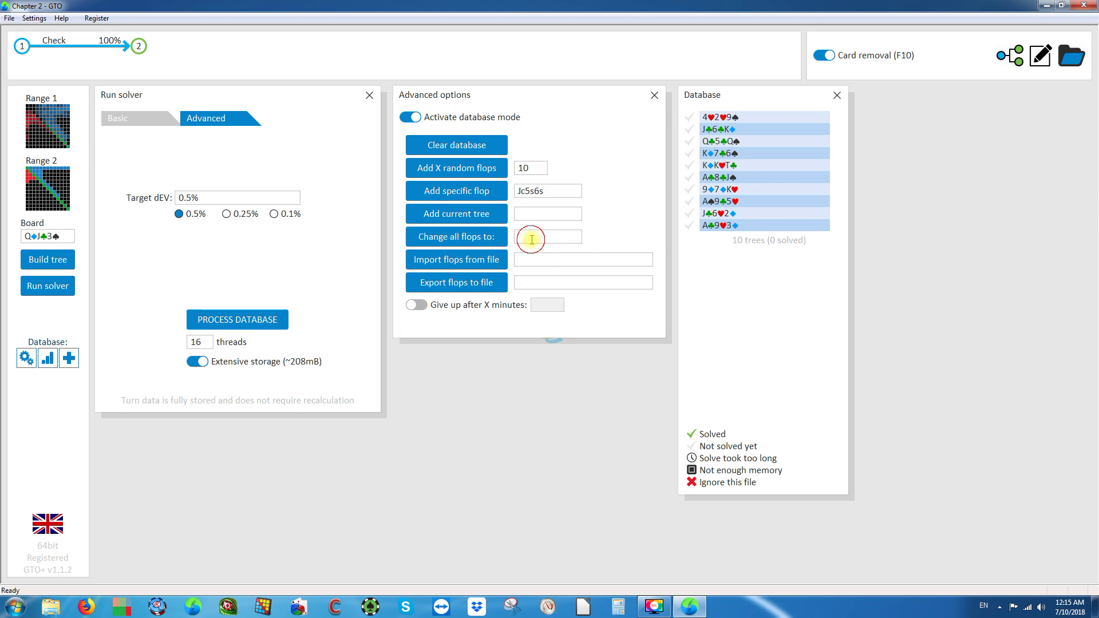
type("Jc5s6s")
left_click(464, 237)
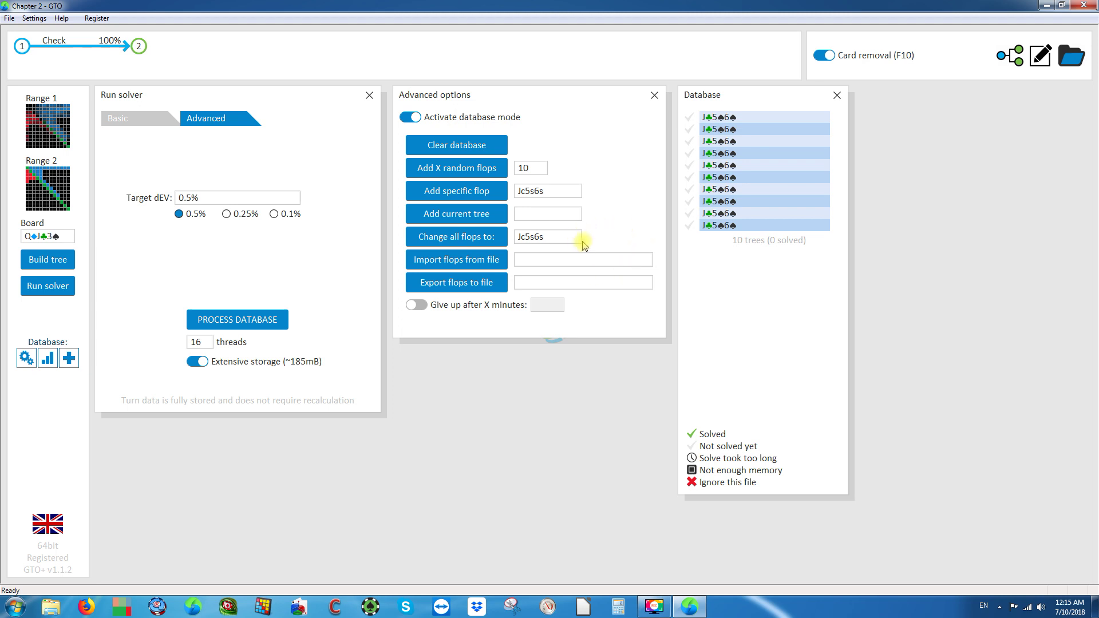
Clear the entered values for changing all flops, adding a specific flop and adding random flops.
double_click(530, 238)
key("Delete")
left_click_drag(553, 189, 512, 194)
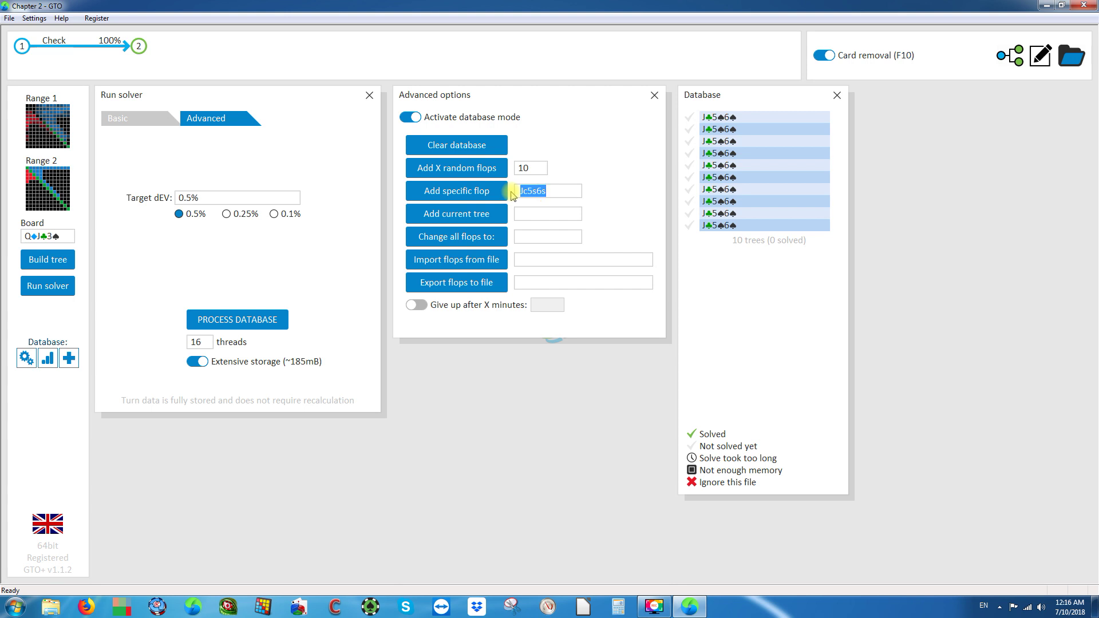
key("Delete")
double_click(529, 167)
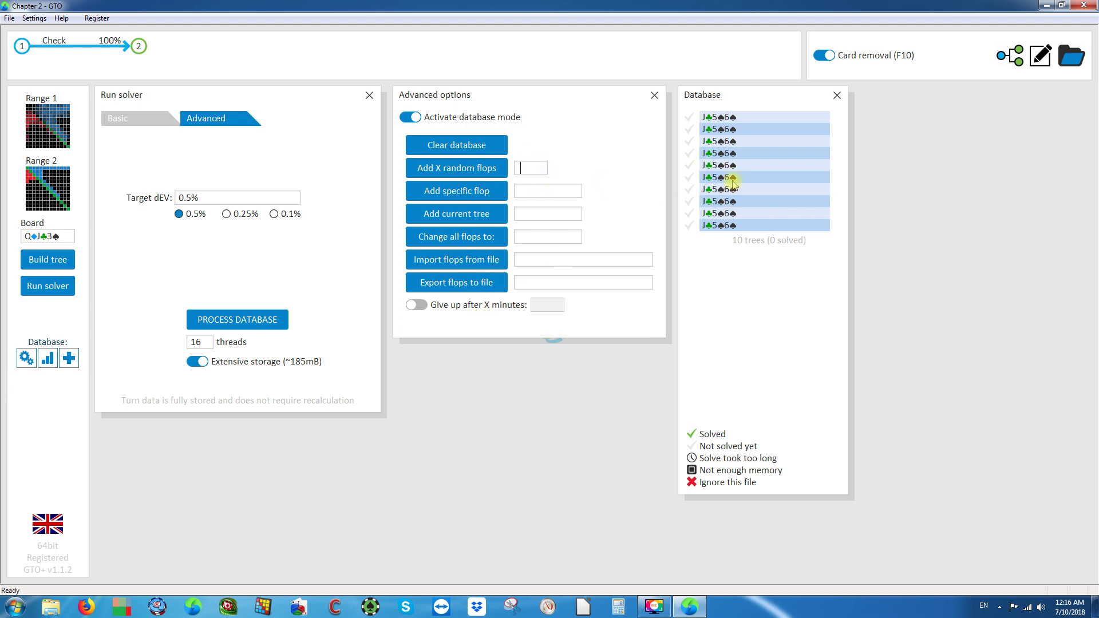
Empty the database of the Jc5s6s flops and add 10 random flops.
left_click(465, 147)
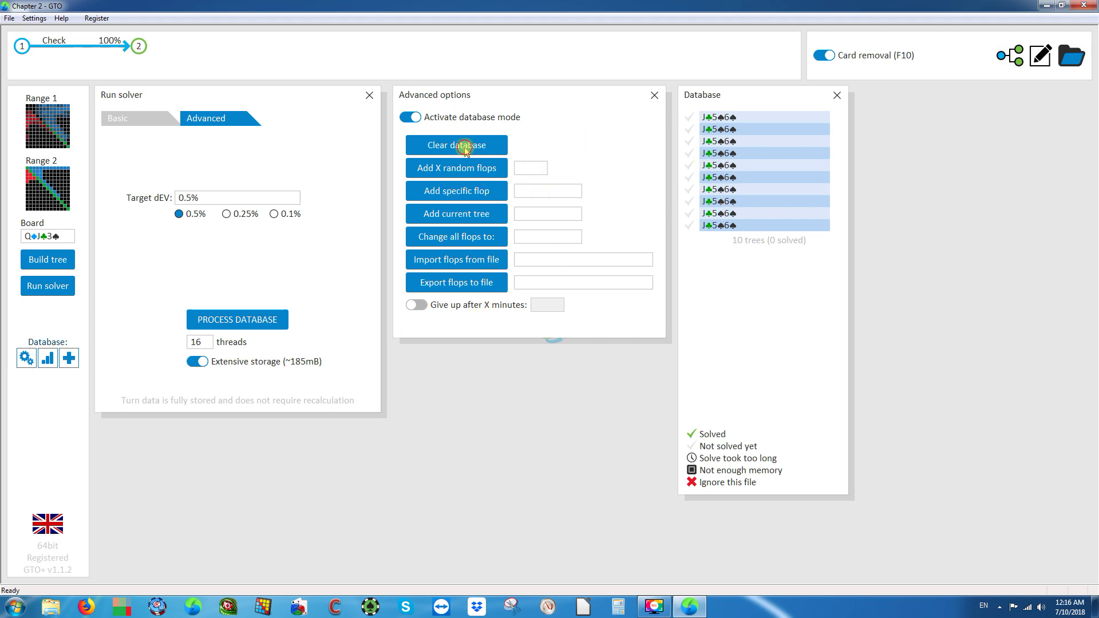
left_click(533, 169)
type("10")
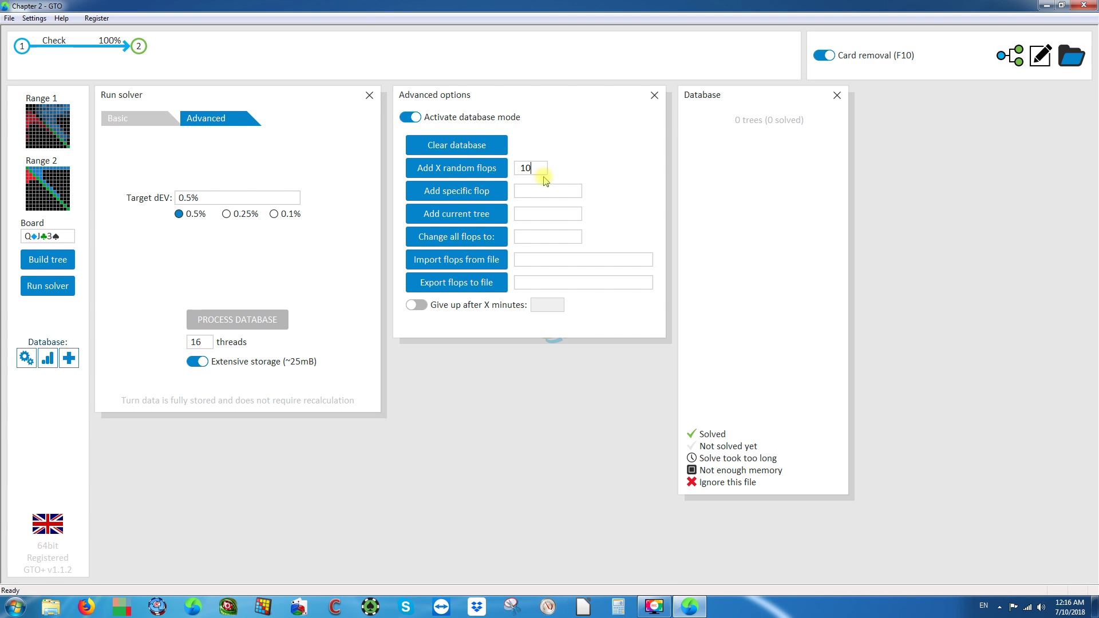
left_click(451, 168)
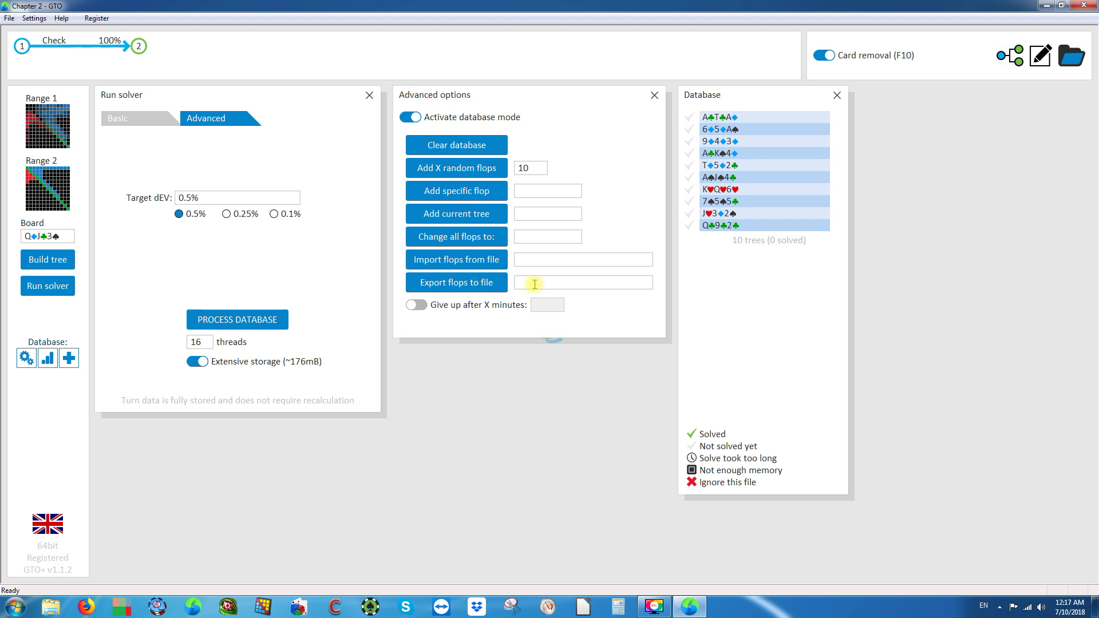
Export the database flops to a text file named "TBR file.txt".
type("TBR file")
left_click(457, 287)
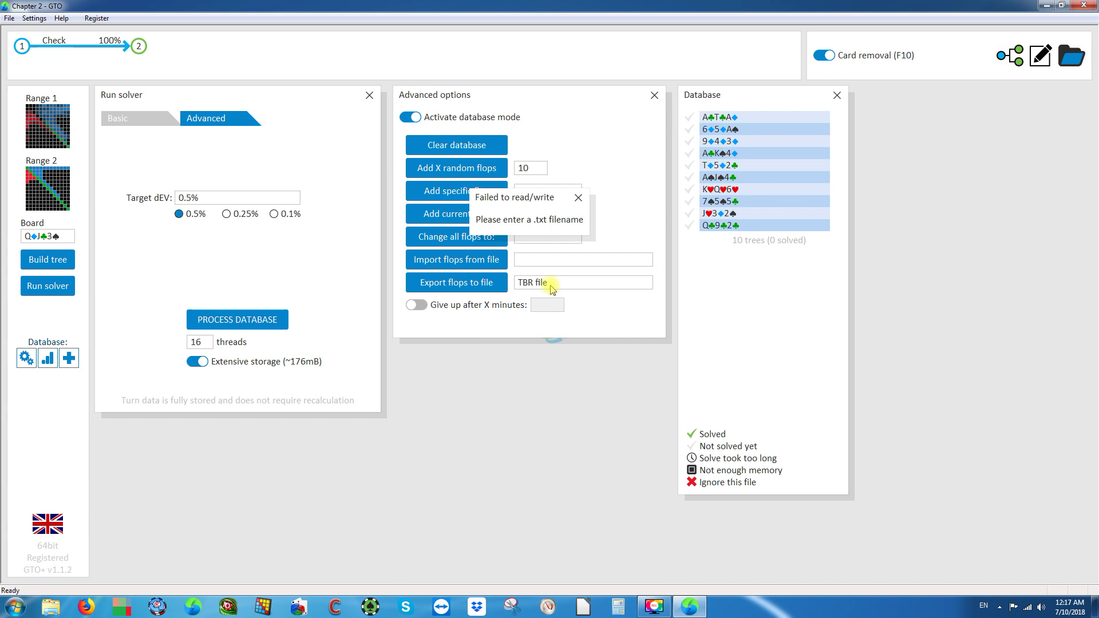
left_click(577, 198)
left_click(557, 282)
left_click(553, 284)
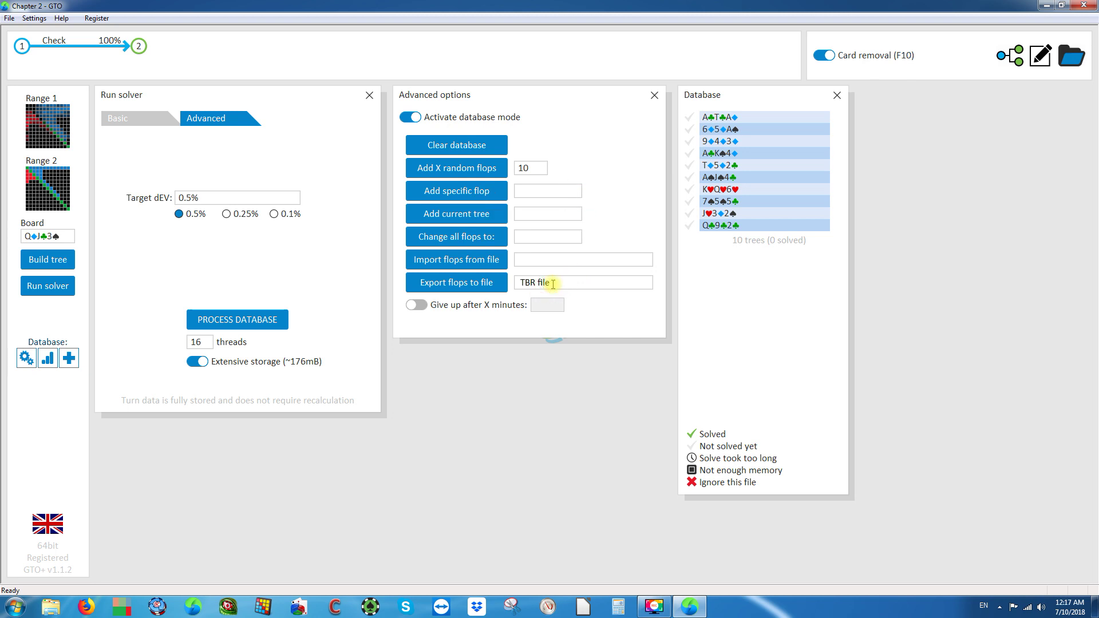
type(".txt")
left_click(456, 286)
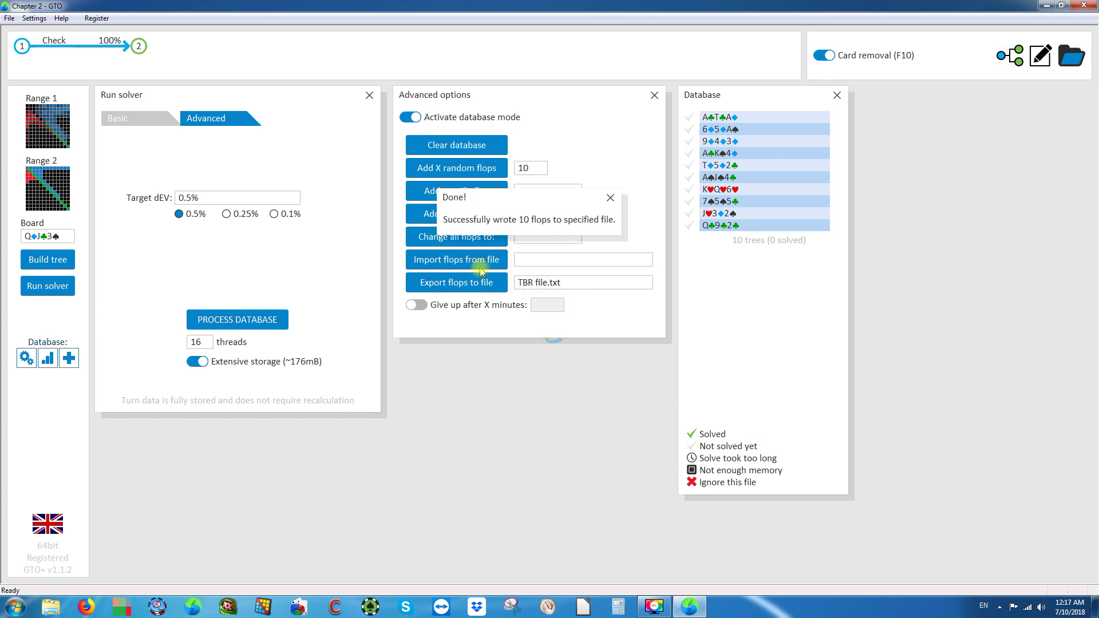
left_click(610, 197)
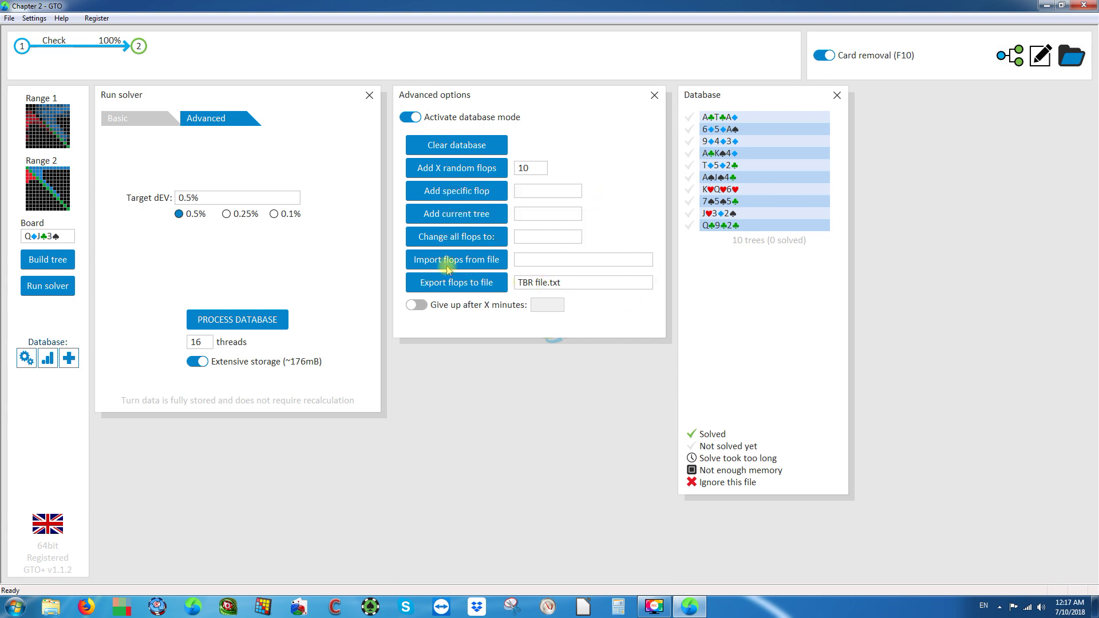
Switch to Windows Explorer and open the flops folder in C:\Program Files\GTO to locate the exported flop file.
left_click(49, 607)
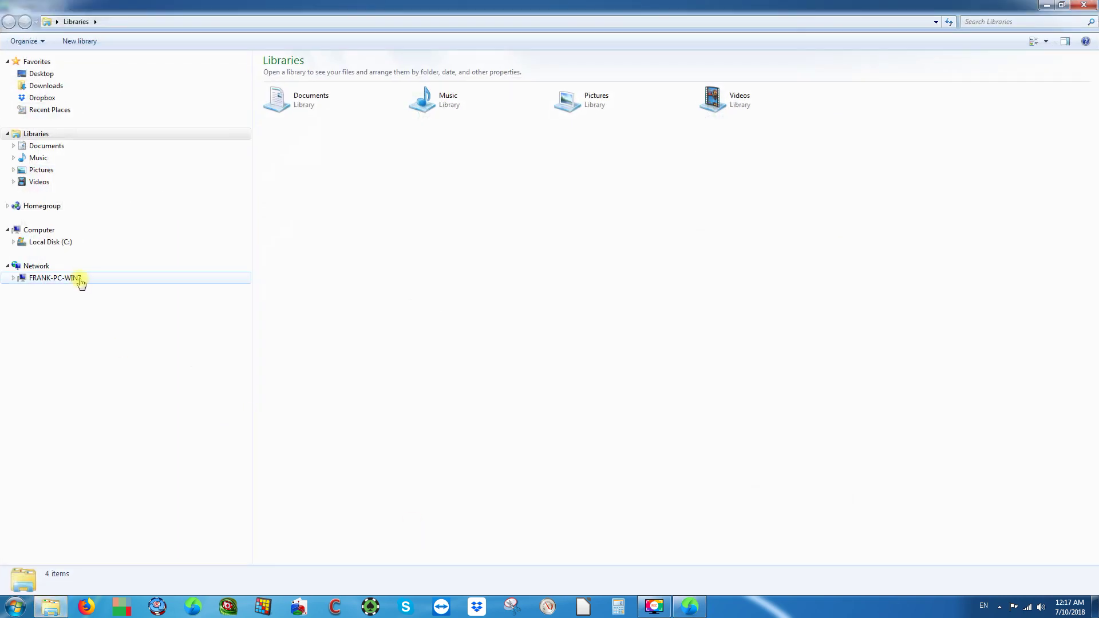
left_click(35, 242)
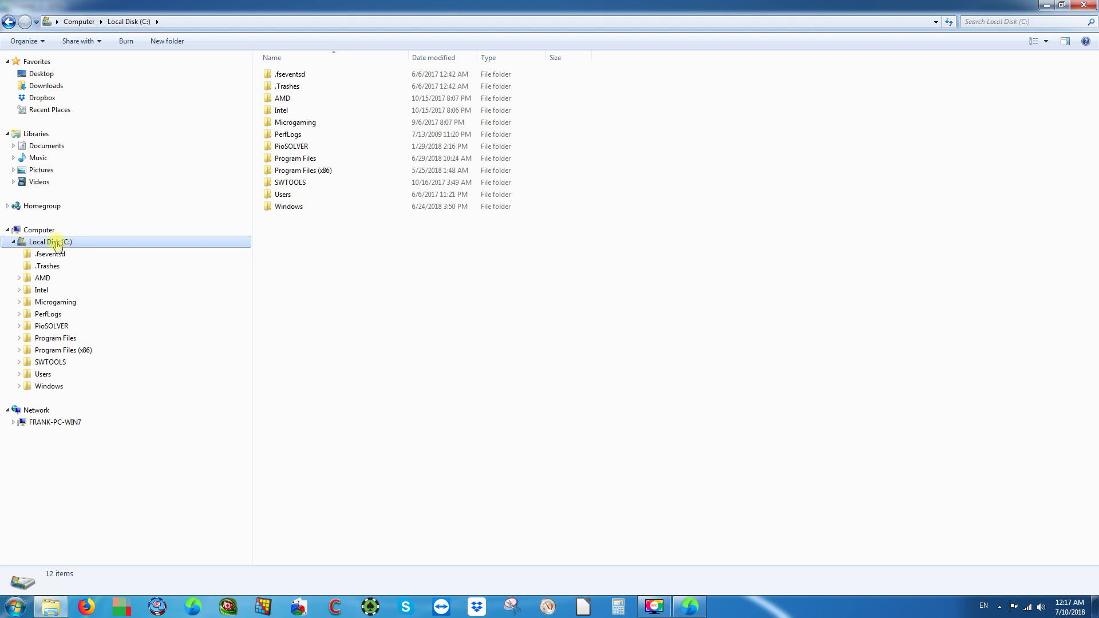
double_click(289, 158)
double_click(281, 147)
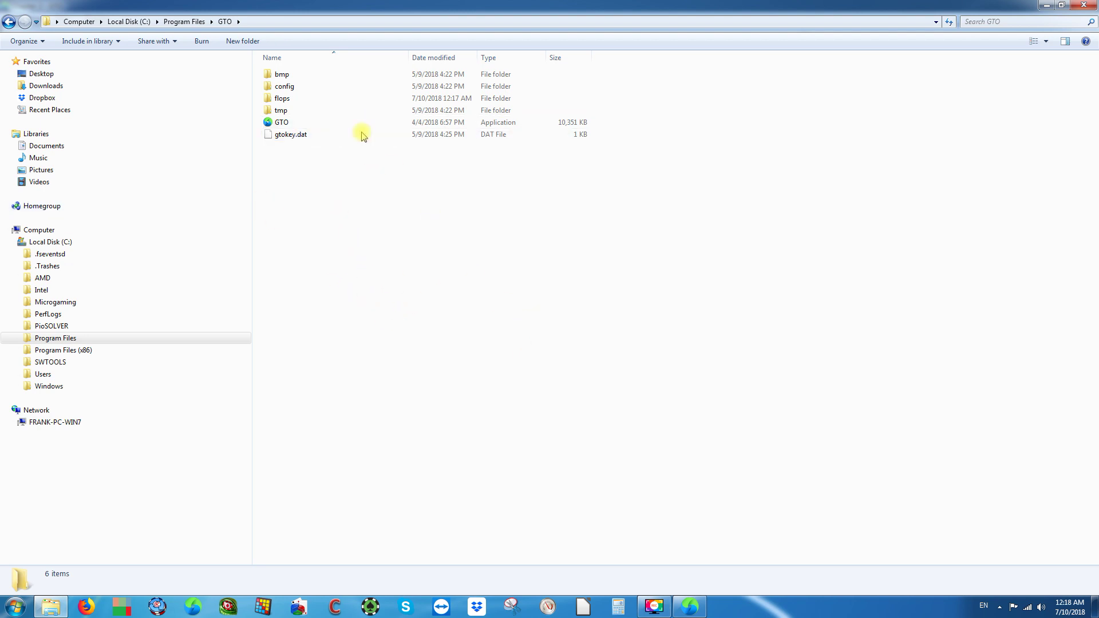
double_click(305, 99)
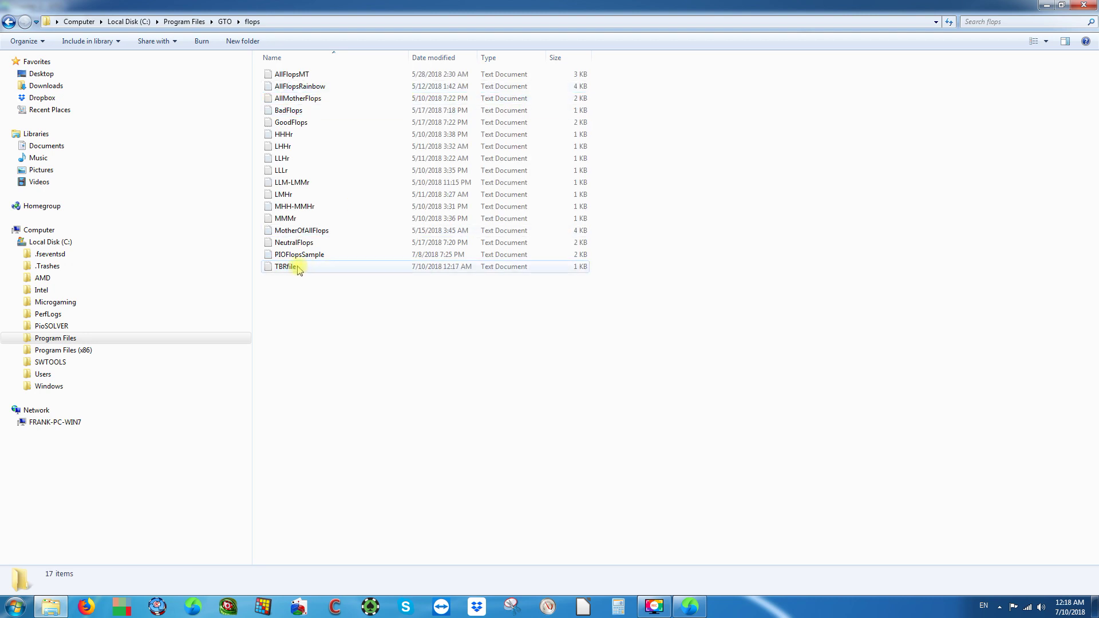
Open the exported TBRfile text document to check its flops, and close both it and the folder window.
double_click(270, 267)
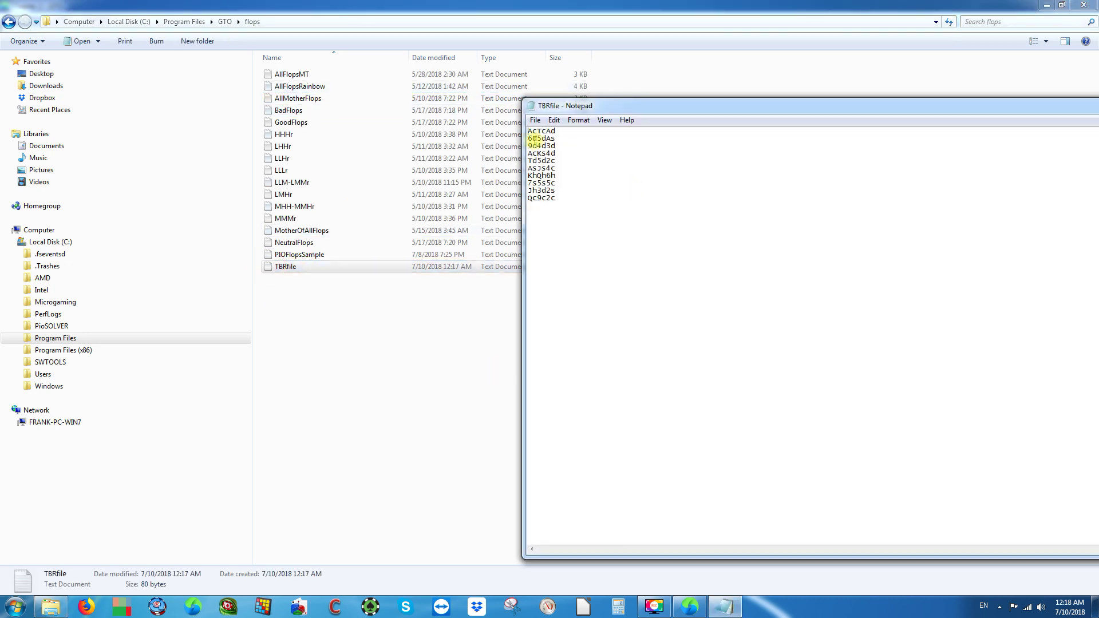
mouse_move(522, 135)
left_mouse_down()
mouse_move(548, 140)
mouse_move(582, 201)
mouse_move(532, 132)
left_mouse_up()
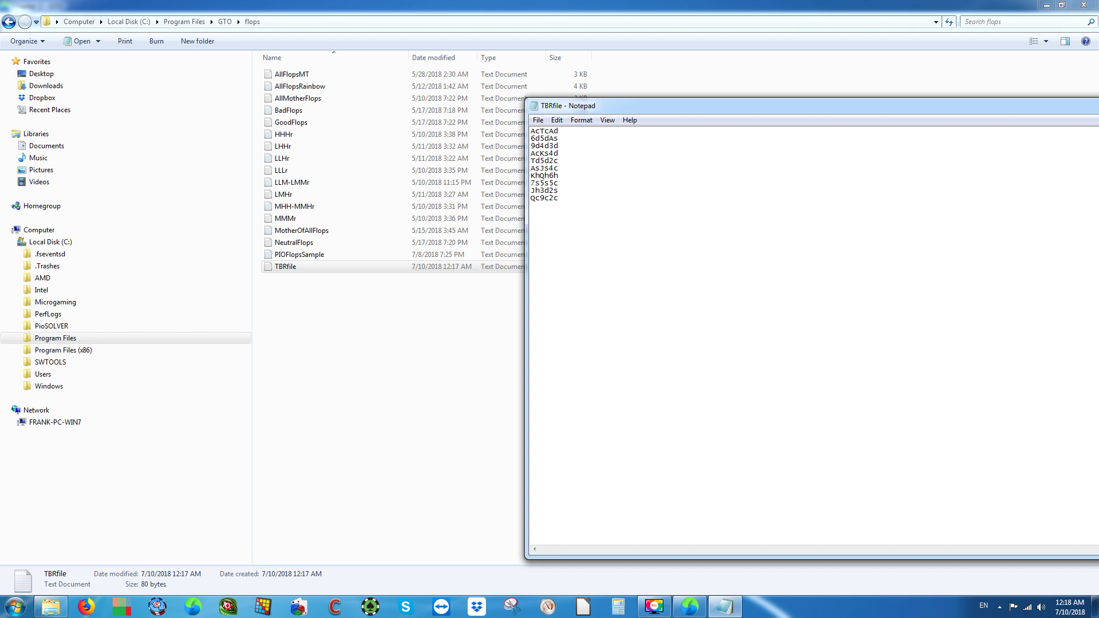
key("alt+F4")
left_click(792, 225)
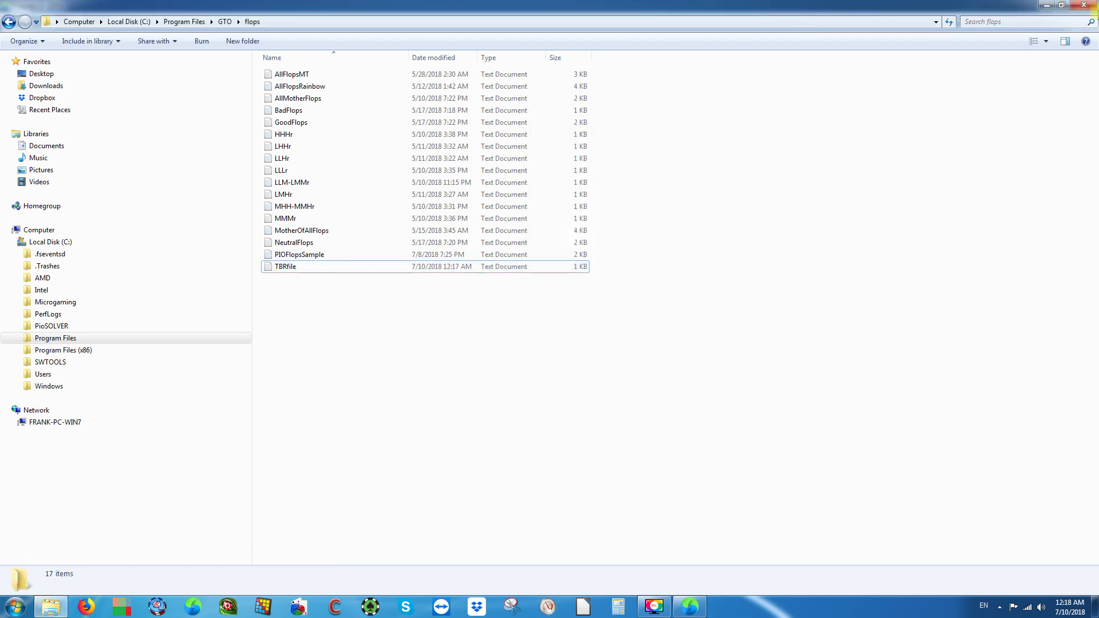
left_click(1084, 6)
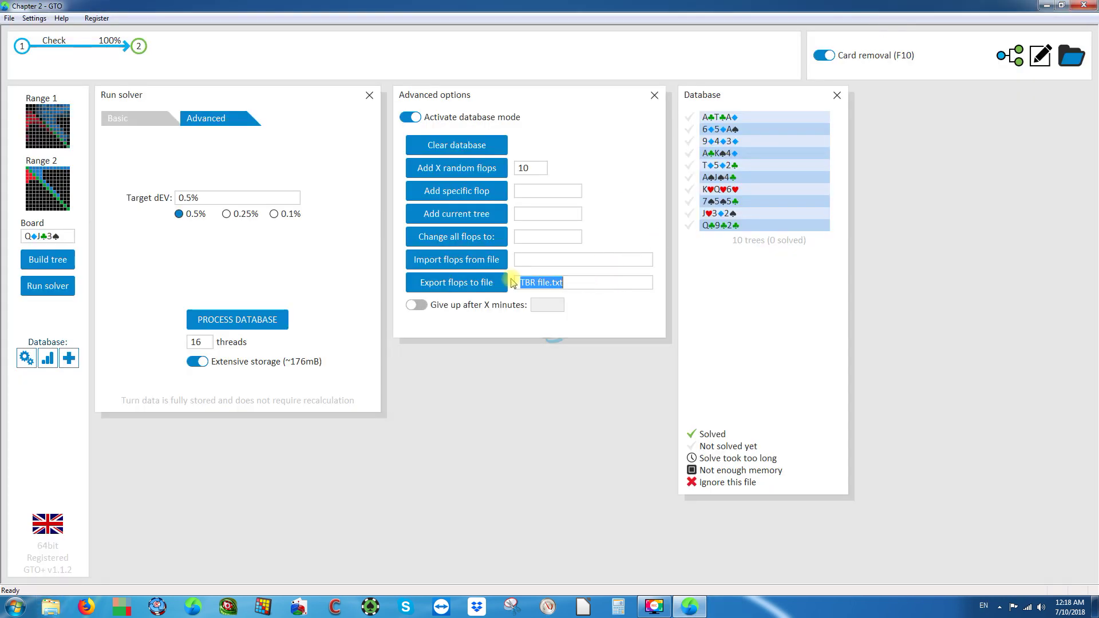
Clear the export file name and the random flop count, and empty the database.
key("Delete")
left_click_drag(548, 166, 514, 175)
key("Delete")
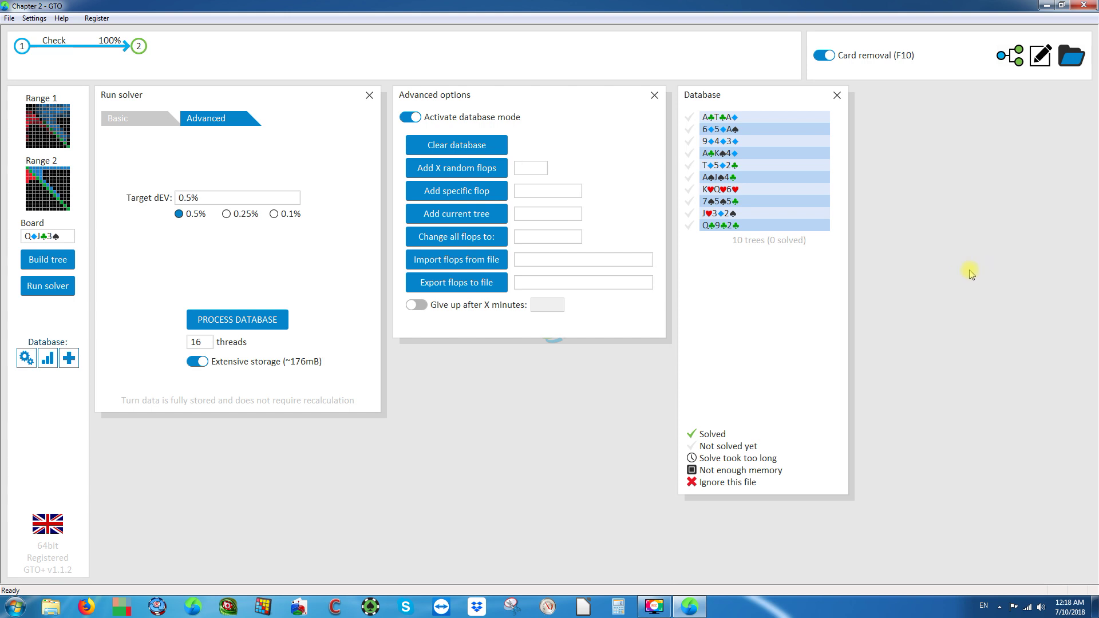
left_click(479, 146)
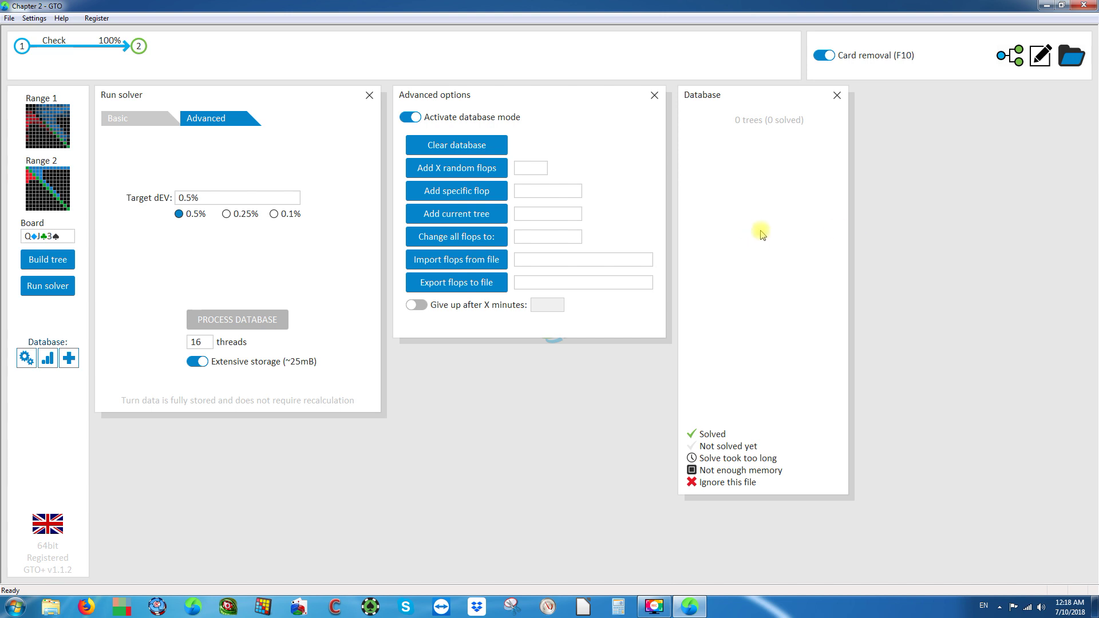
Import the flops from "TBR File.txt" into the database.
left_click(527, 259)
type("TBR File.txt")
left_click(502, 263)
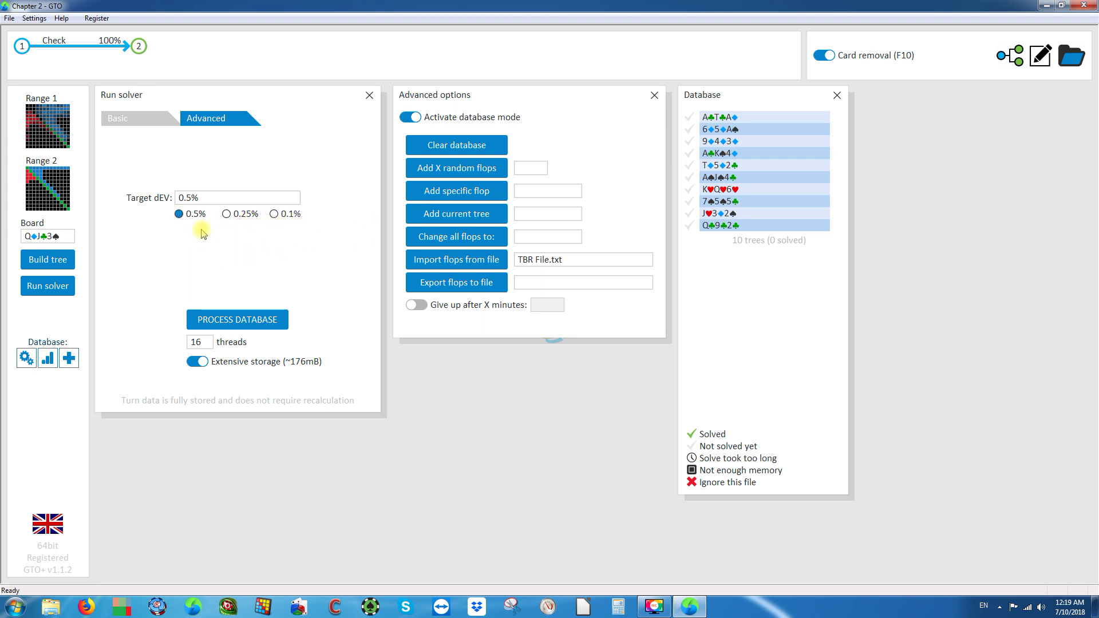
Try the 0.25% and 0.1% target dEV presets and return to 0.5%.
double_click(197, 198)
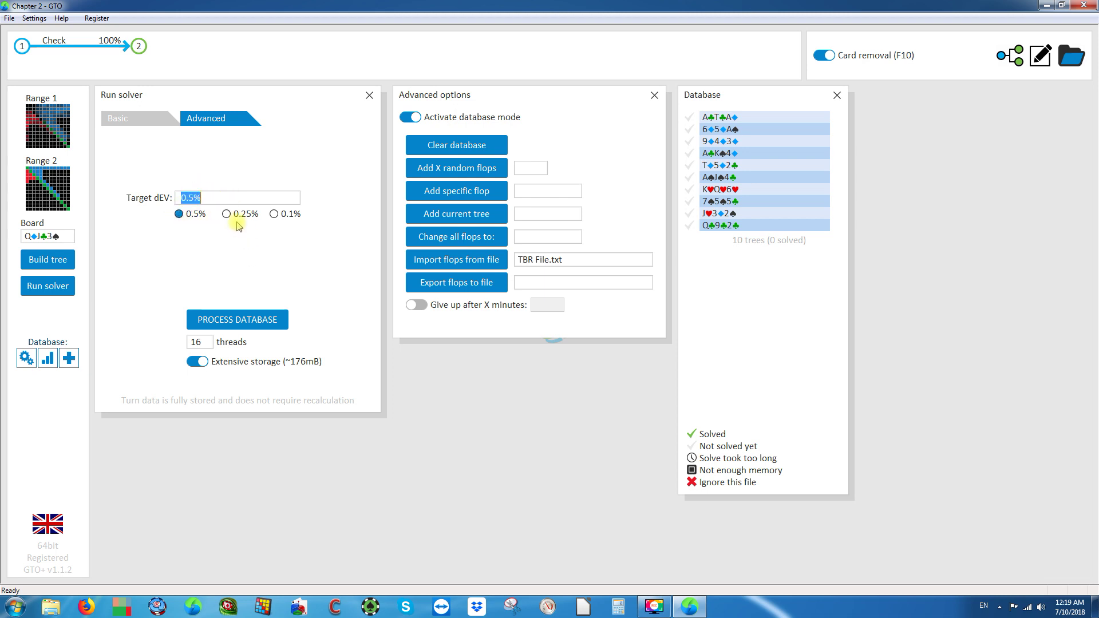
left_click(226, 213)
left_click(273, 215)
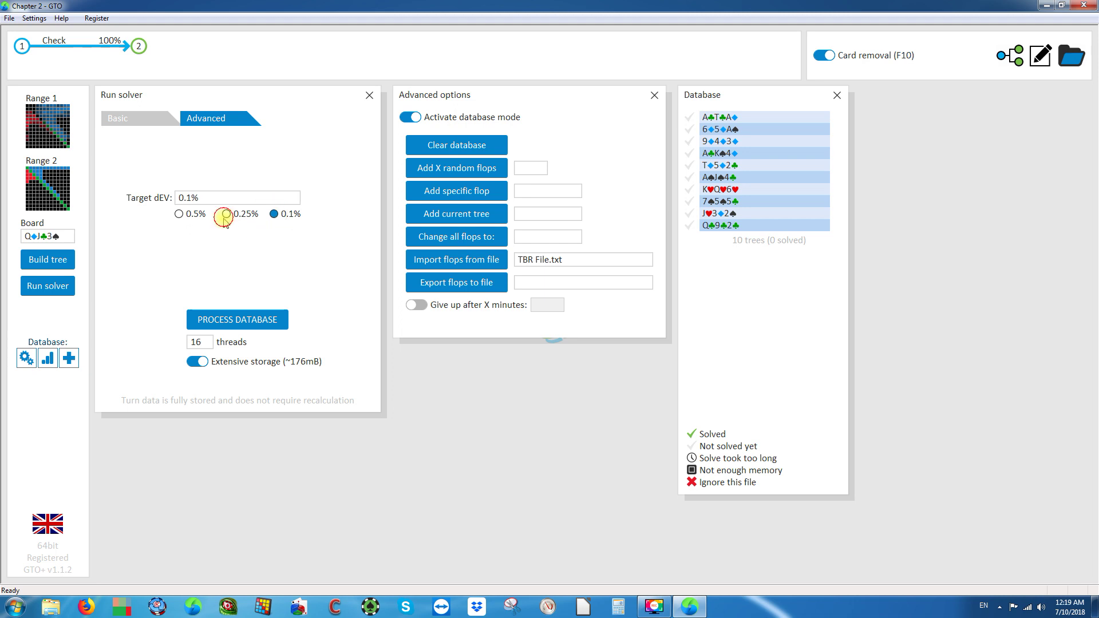
left_click(180, 215)
Start processing the database with a 0.5% target dEV and 16 threads, and stop the solver early.
left_click(230, 319)
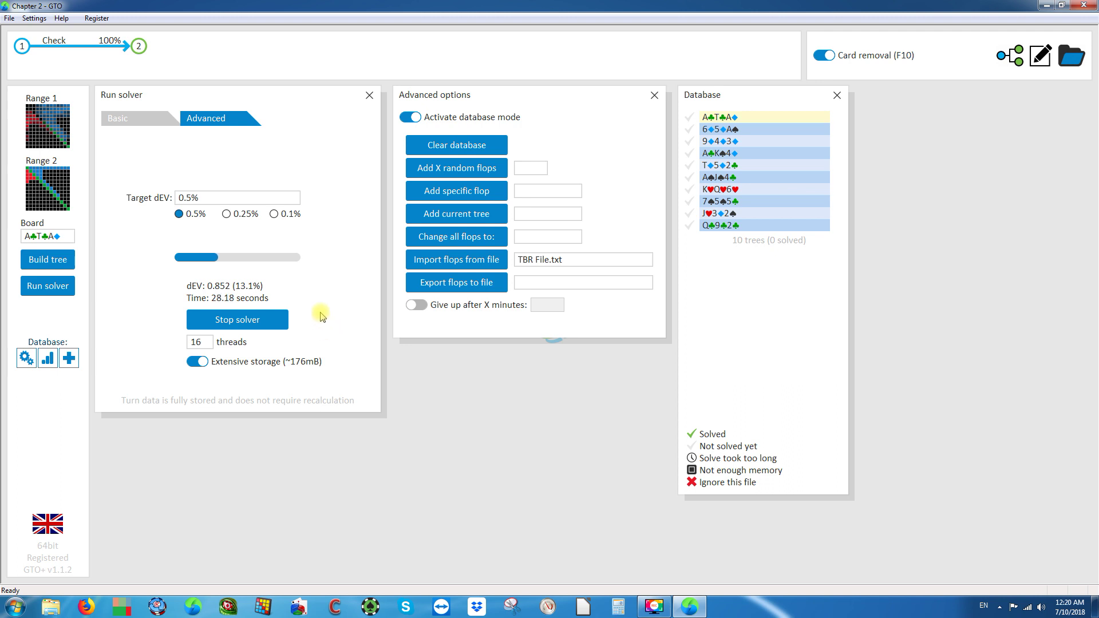
left_click(262, 319)
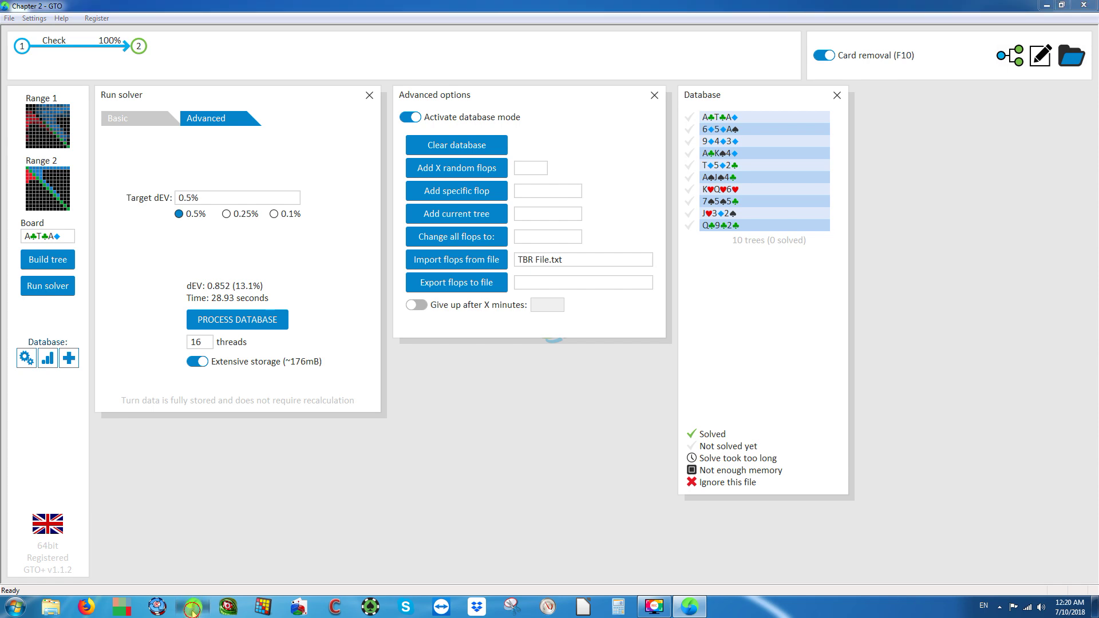
In a new GTO+ window, open "H IP PFAGG SRP V LC2B No Traps x" from GTO+\2018 Poker Strategy\IP\PFAGG\SRP.
left_click(1046, 5)
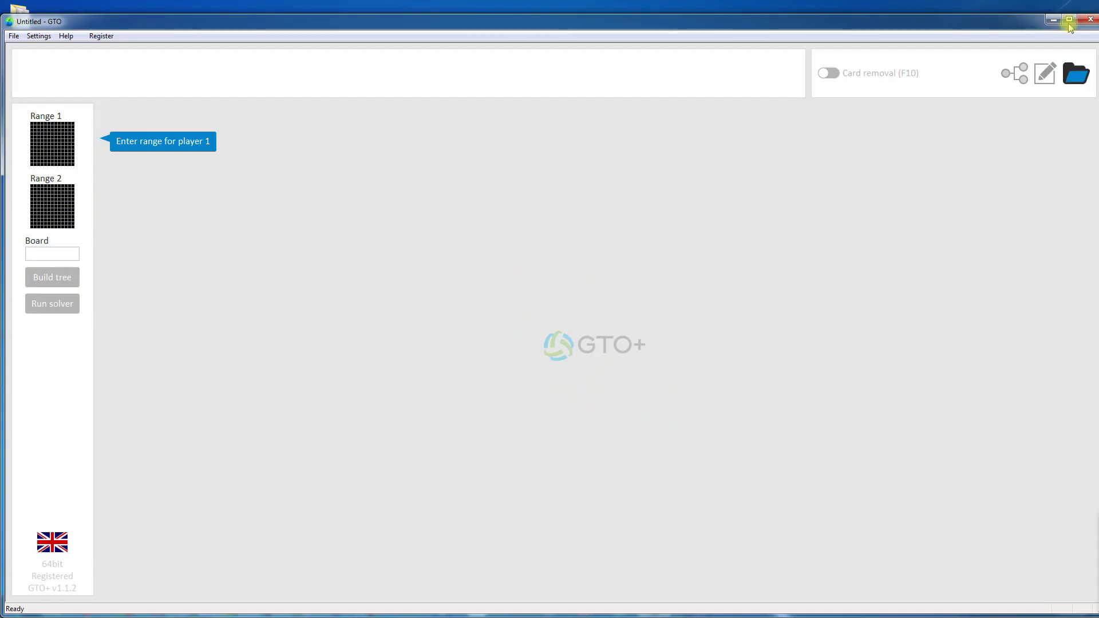
left_click(9, 18)
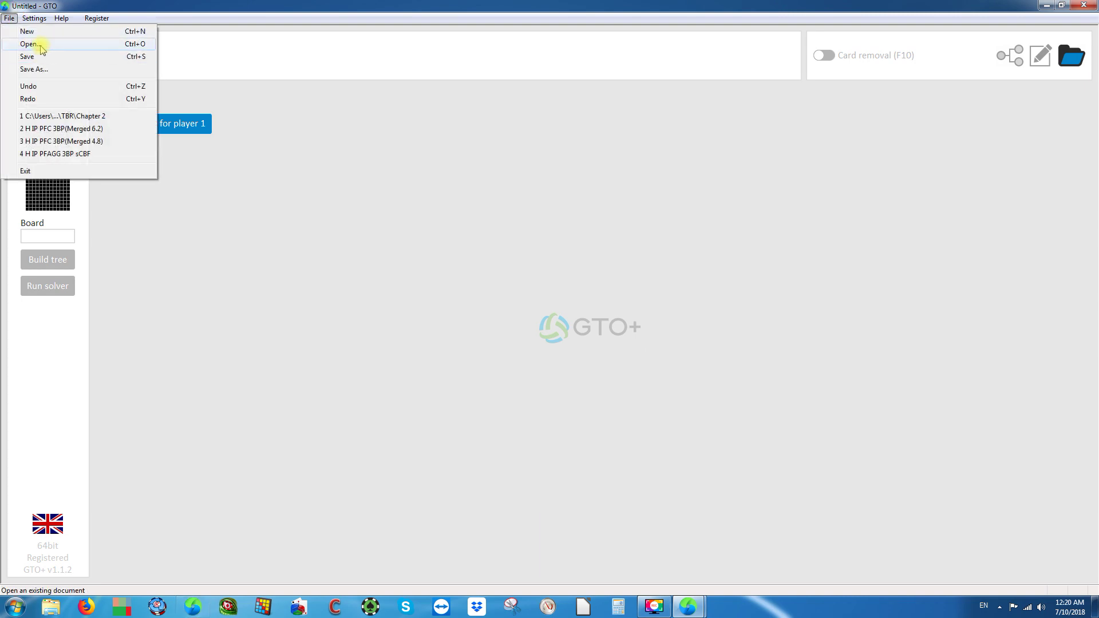
left_click(36, 41)
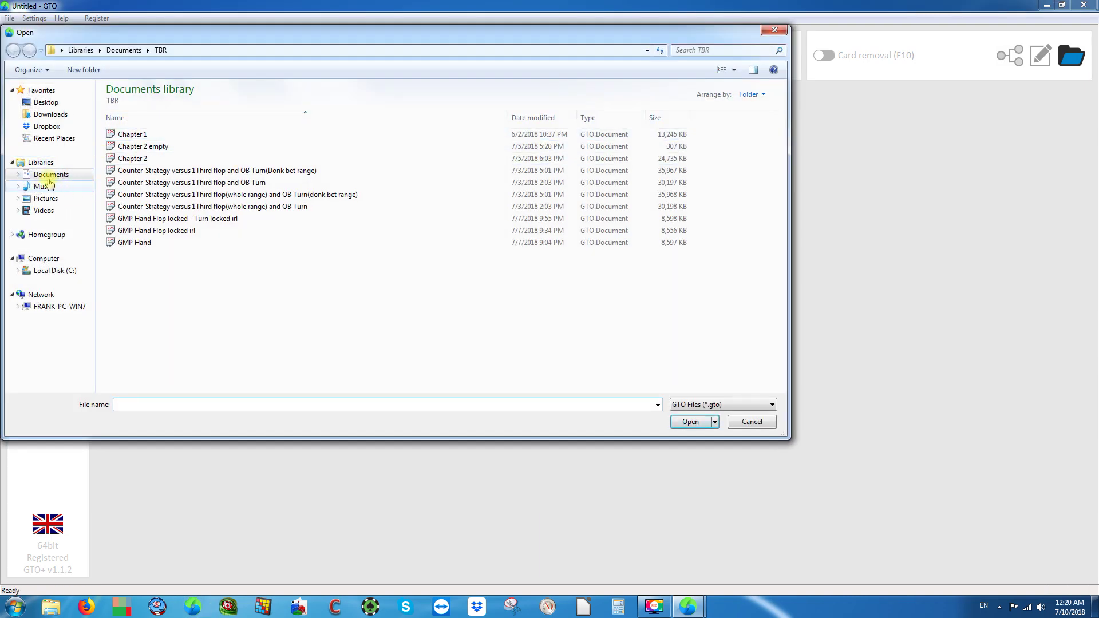
left_click(51, 174)
double_click(147, 133)
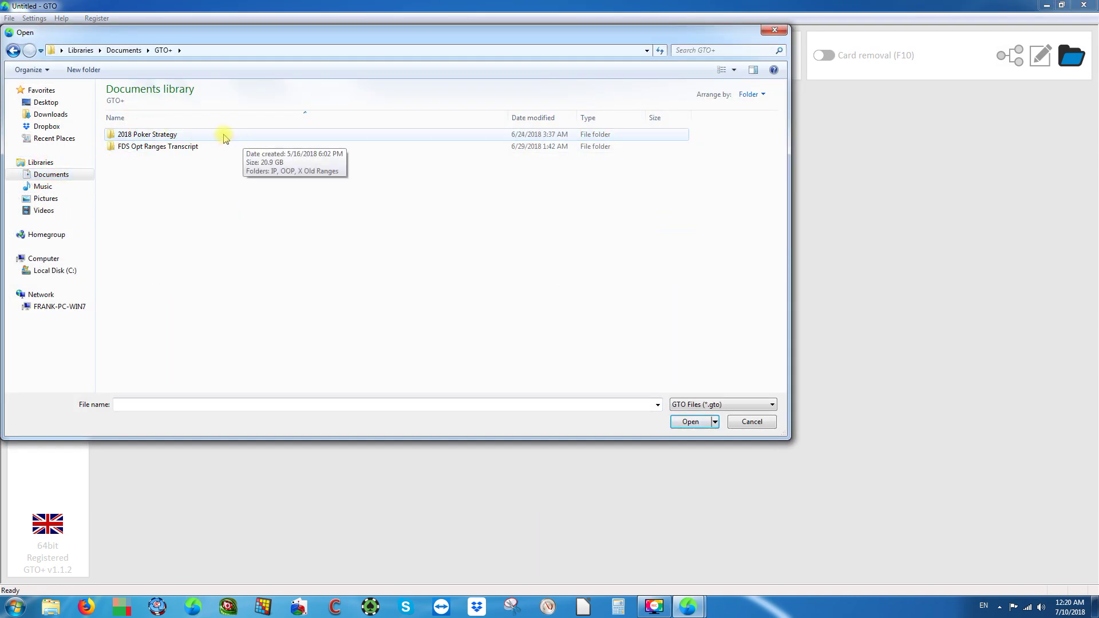
double_click(223, 136)
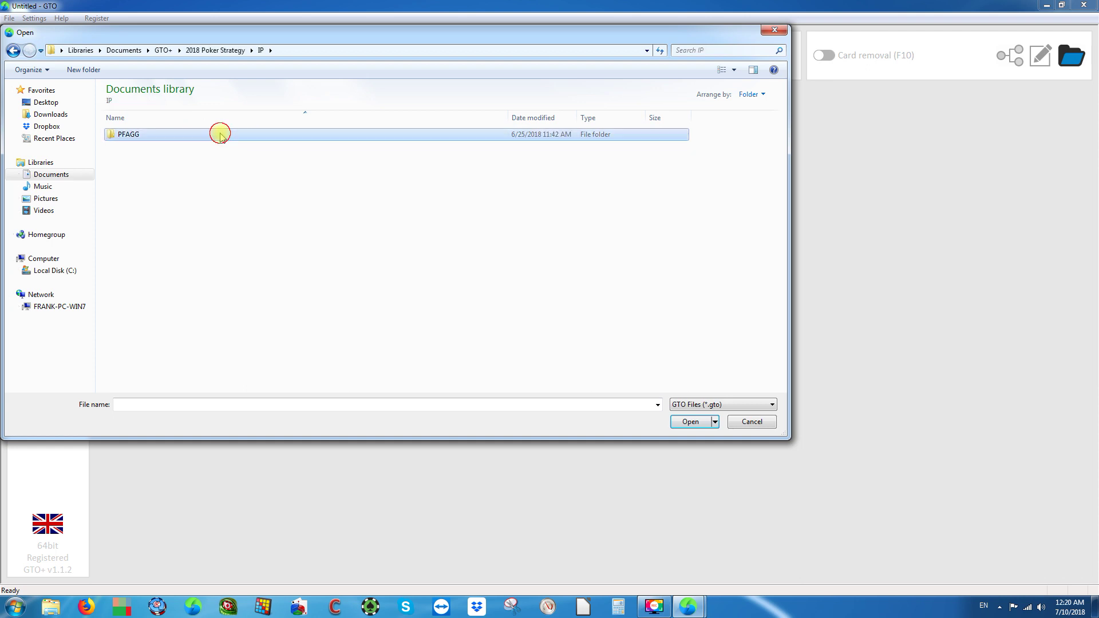
double_click(218, 136)
double_click(179, 146)
left_click(216, 135)
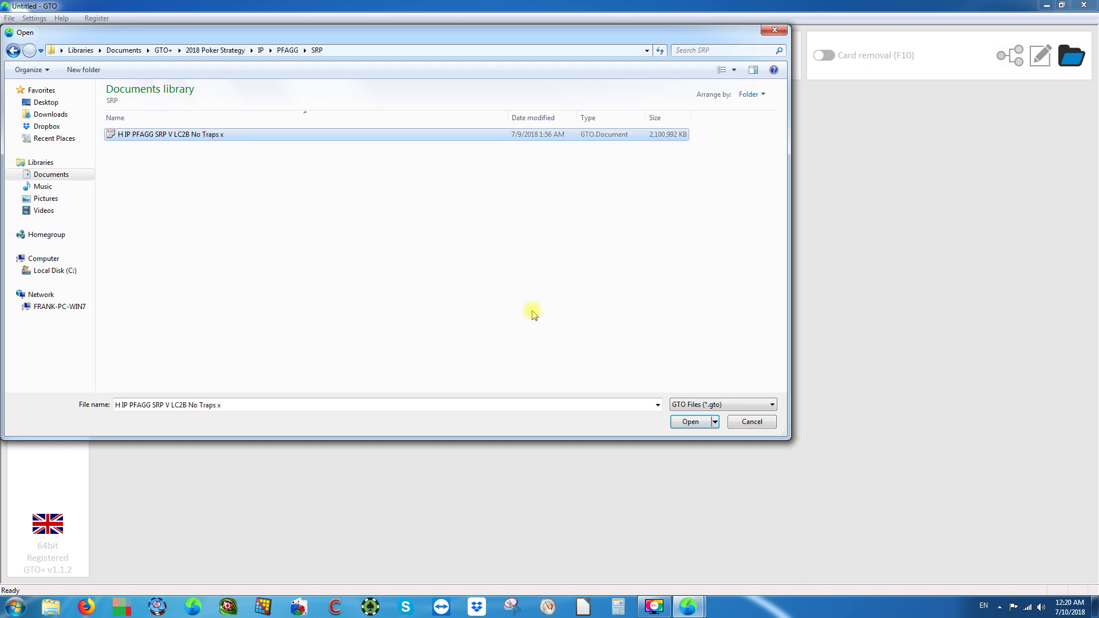
left_click(687, 423)
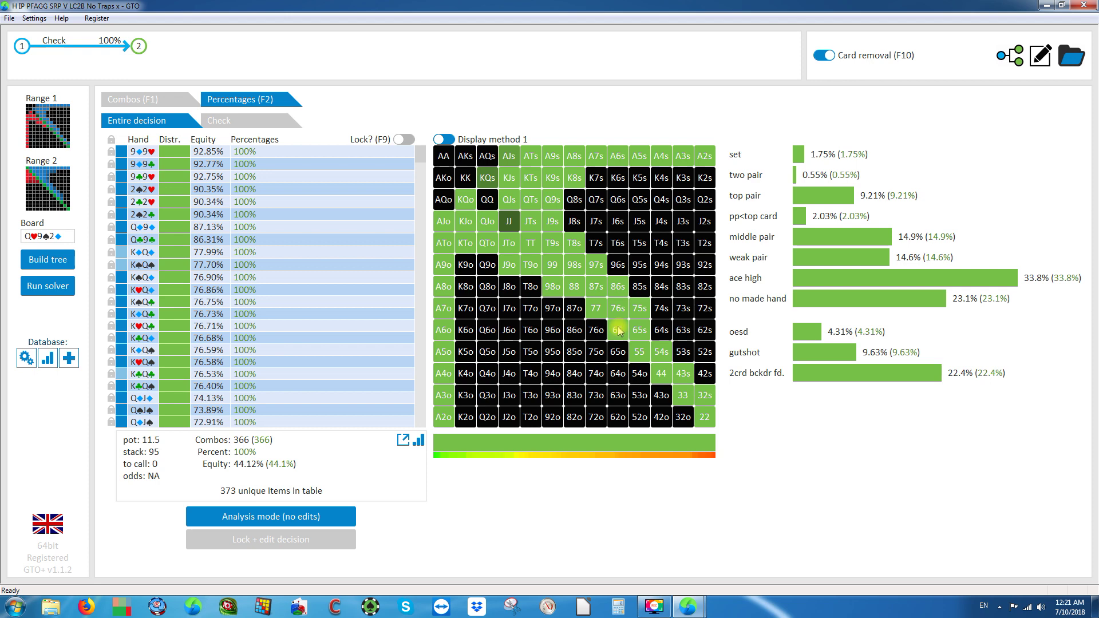
Look through the hand equities of the opened tree and view player 1's starting range.
left_click(618, 331)
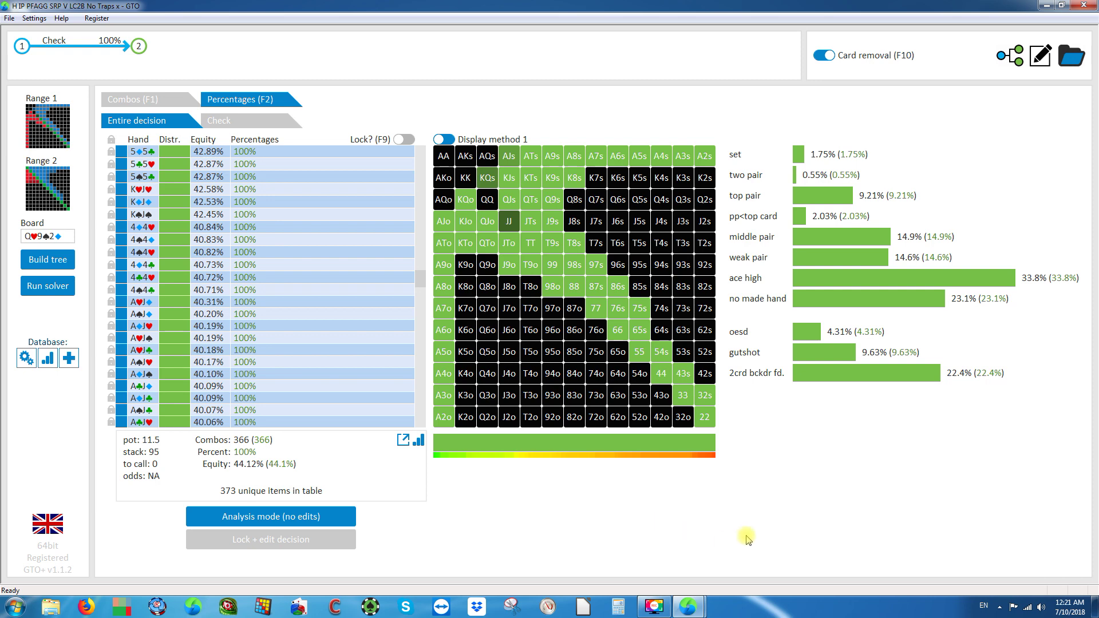
scroll(719, 483, "up", 15)
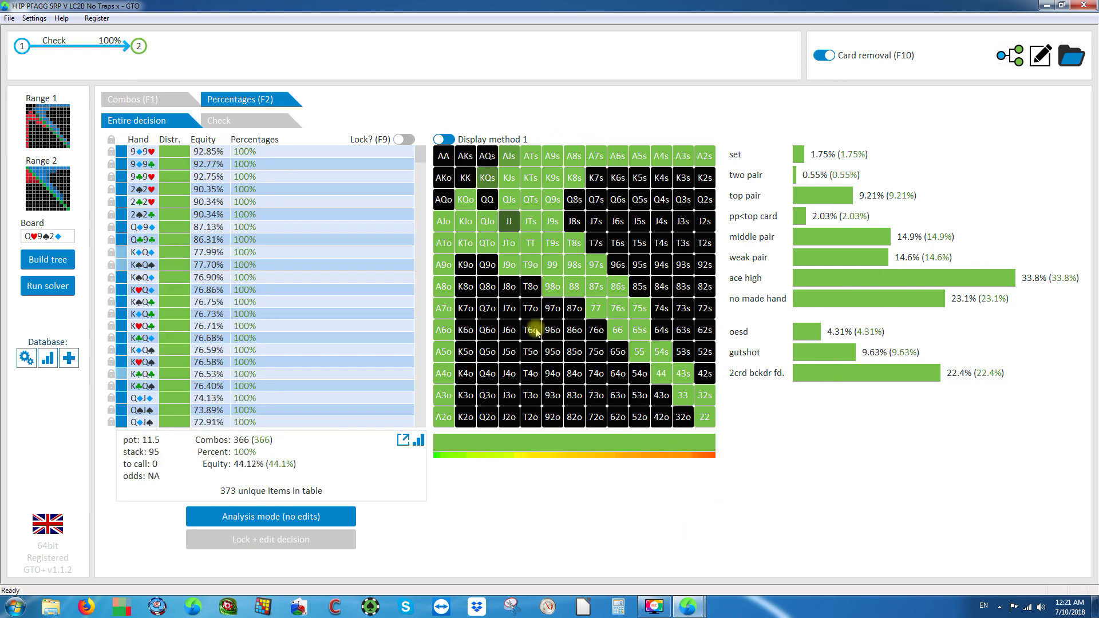
scroll(535, 331, "down", 15)
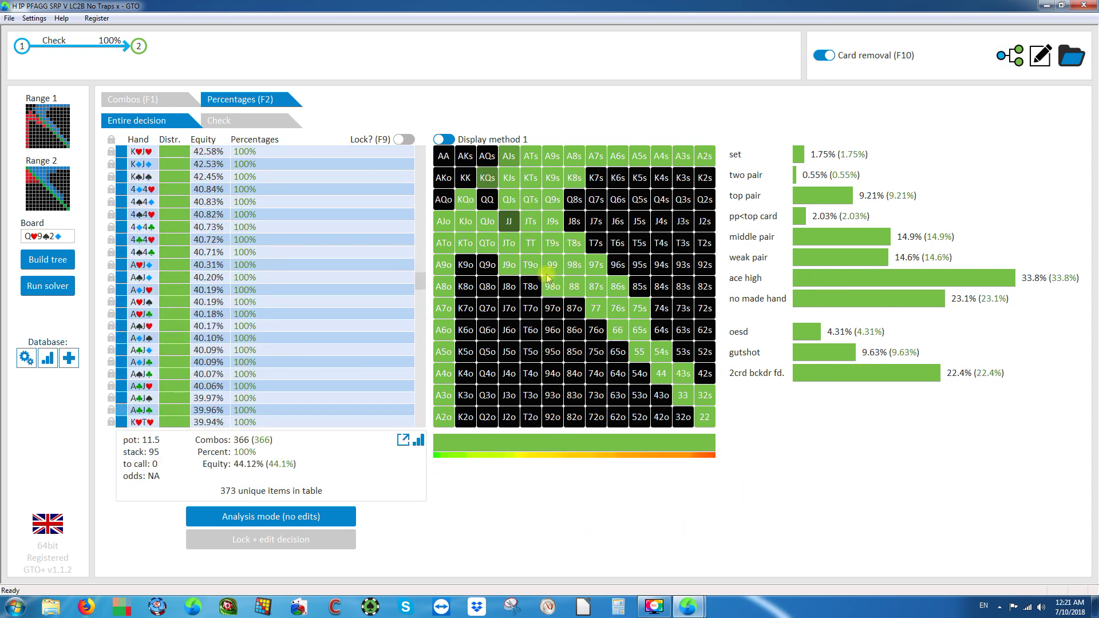
scroll(421, 363, "down", 7)
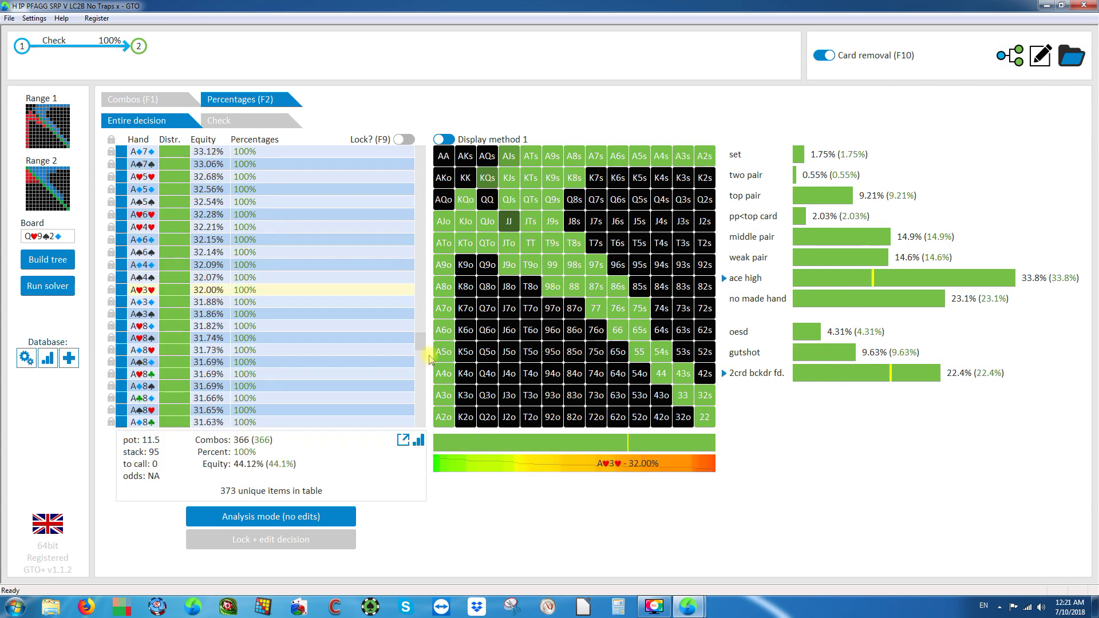
left_click(63, 141)
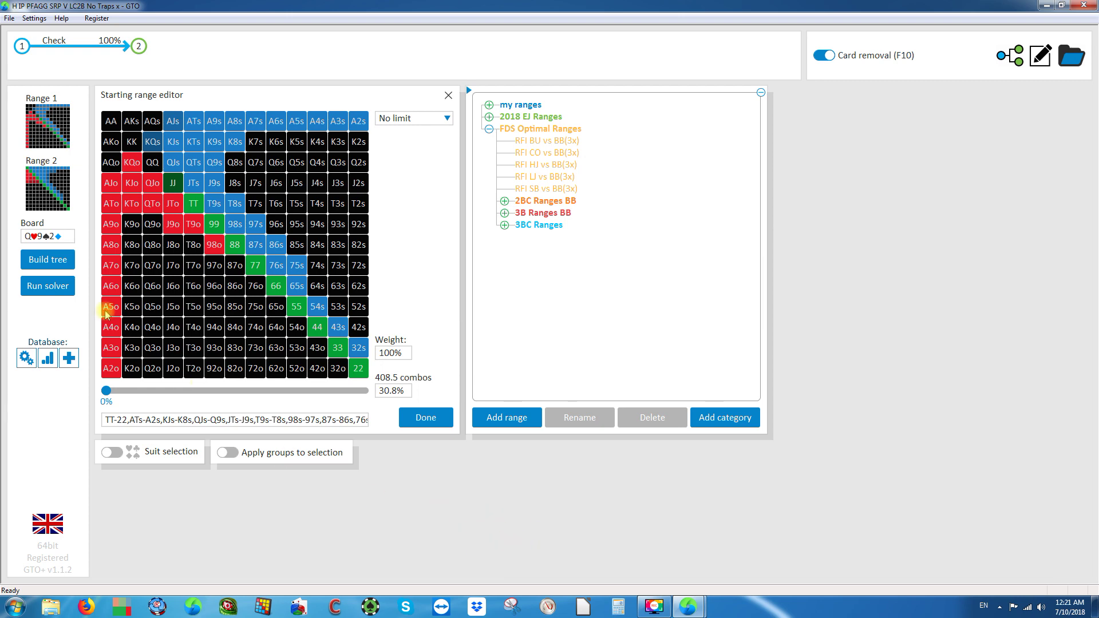
Show the advanced solver options and look through the database's list of solved flops.
left_click(43, 289)
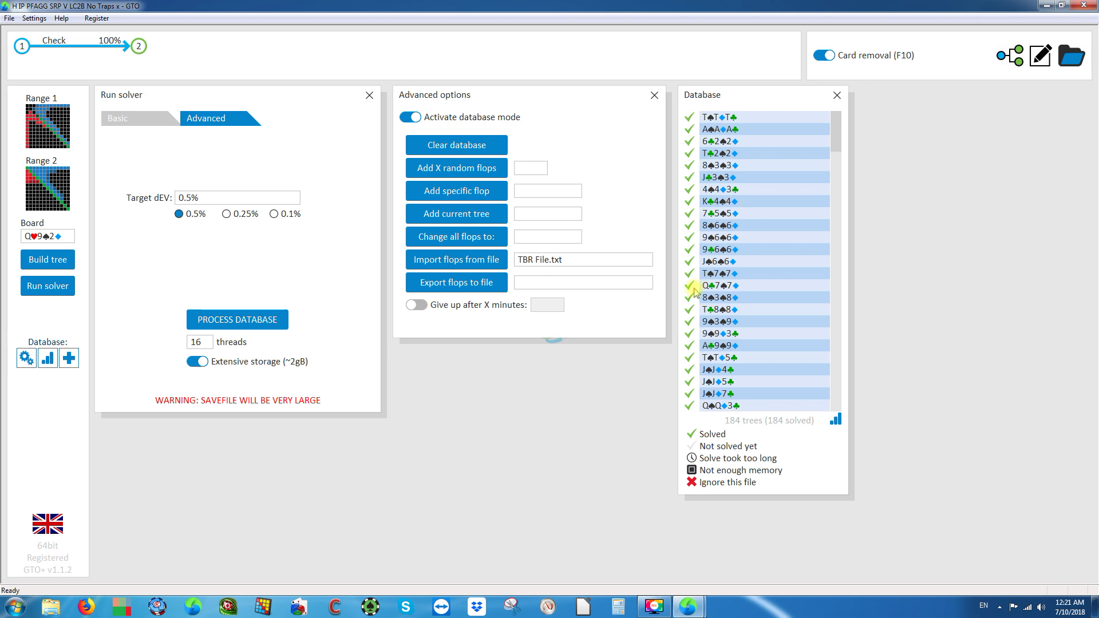
scroll(834, 172, "down", 1)
left_click_drag(834, 172, 839, 128)
Try the option to give up after a number of minutes and leave it switched off.
left_click(418, 306)
left_click(543, 305)
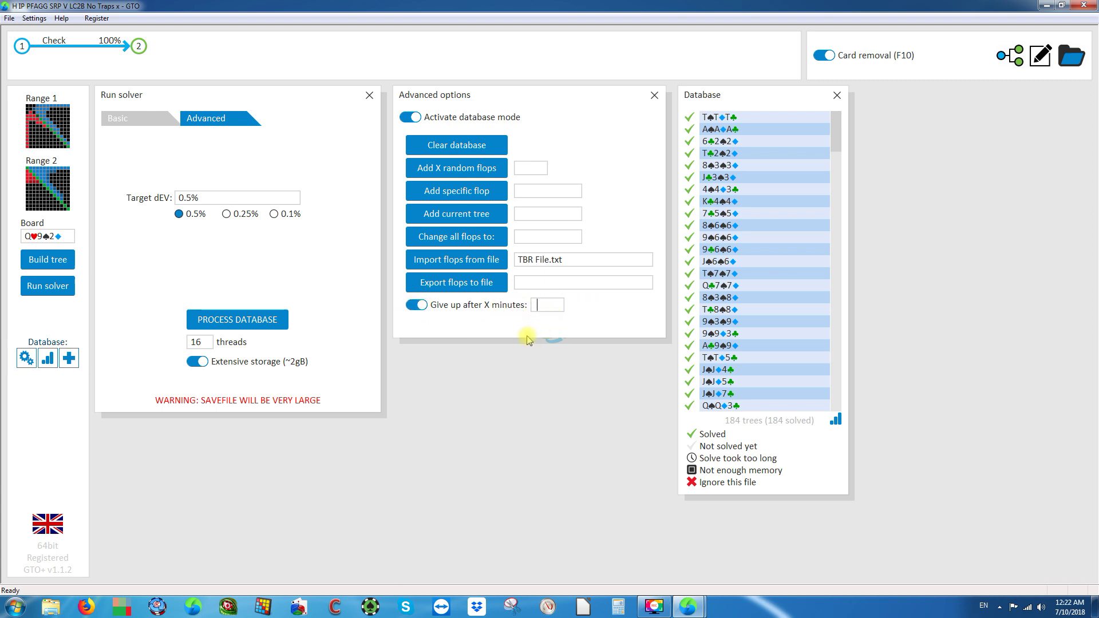
left_click(421, 306)
left_click(421, 306)
left_click(421, 307)
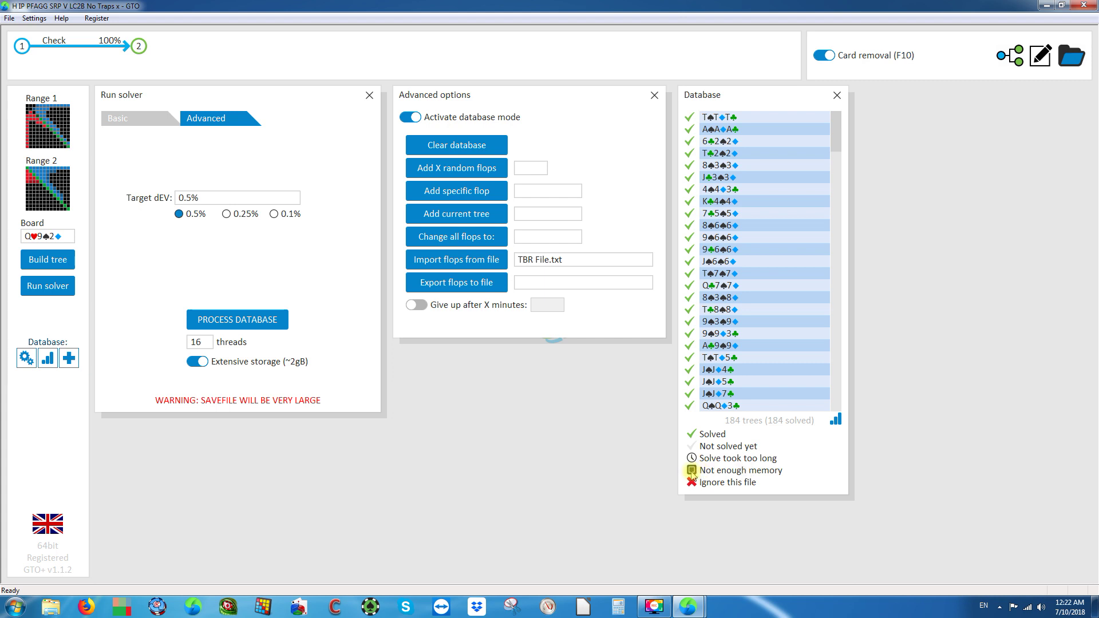
Open the database distributions and switch from player 1 to player 2 for the entire range.
mouse_move(703, 487)
left_click(835, 421)
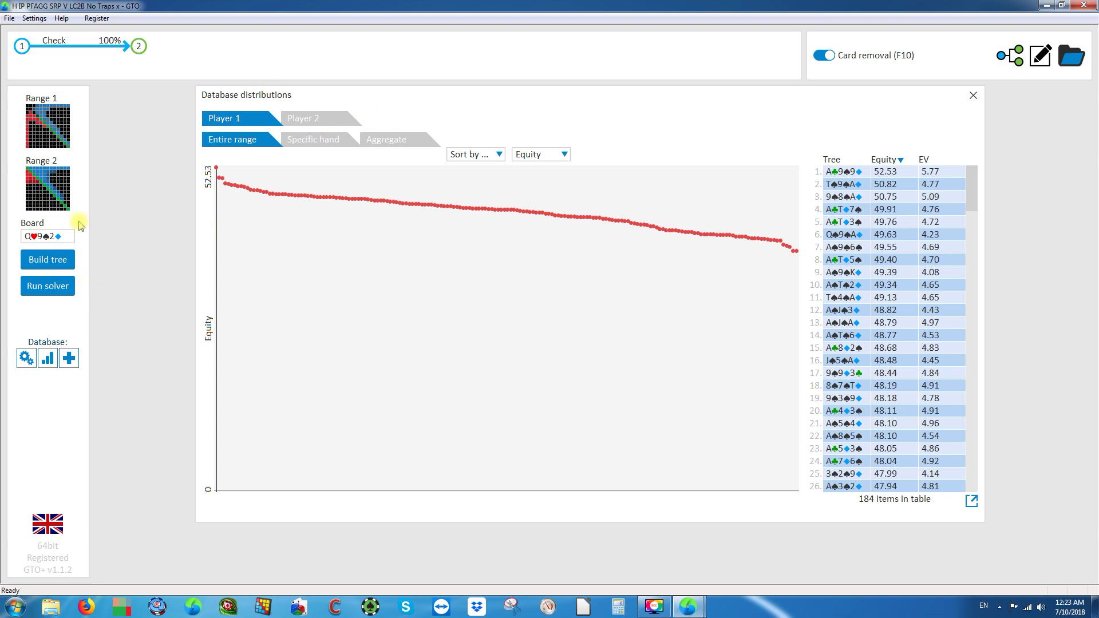
left_click(303, 118)
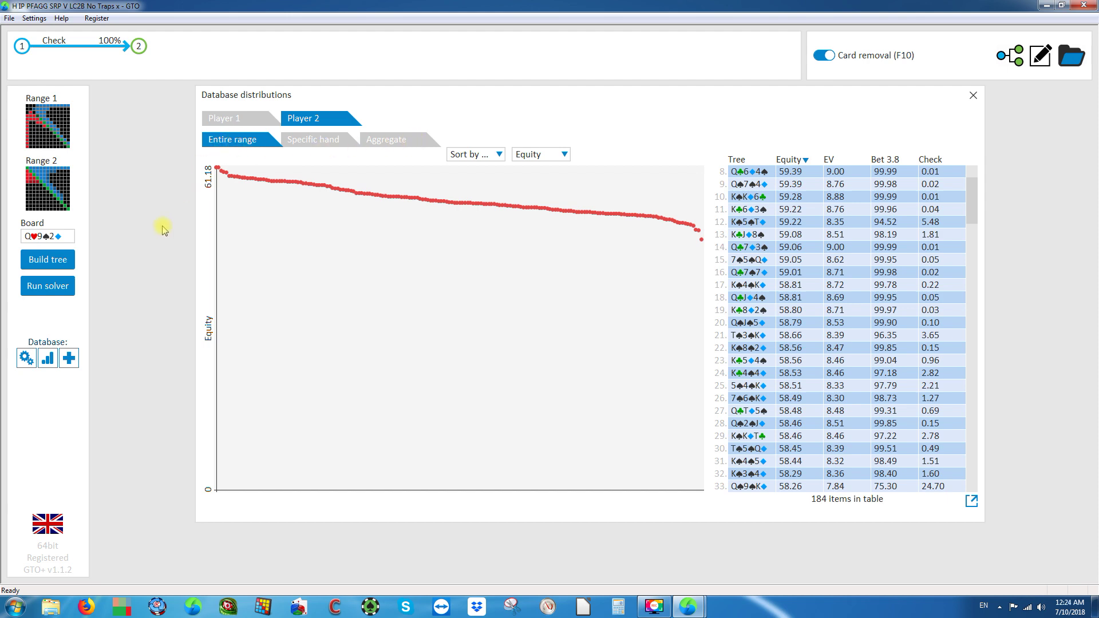
View player 2's starting range, reopen the database distributions and look through the whole flop table.
left_click(36, 196)
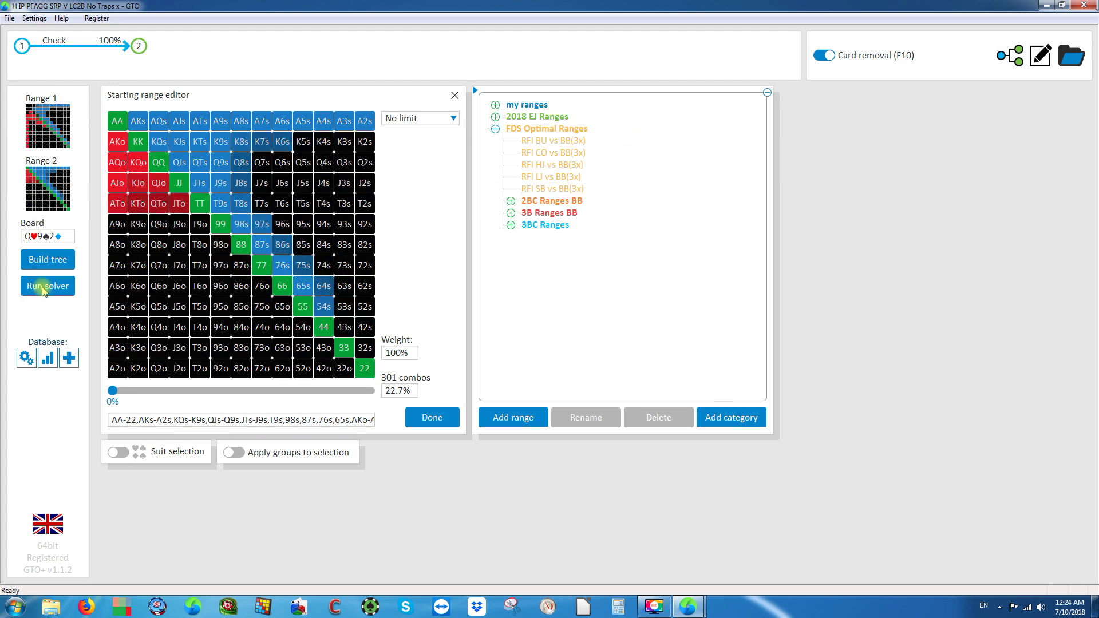
left_click(44, 286)
left_click(835, 424)
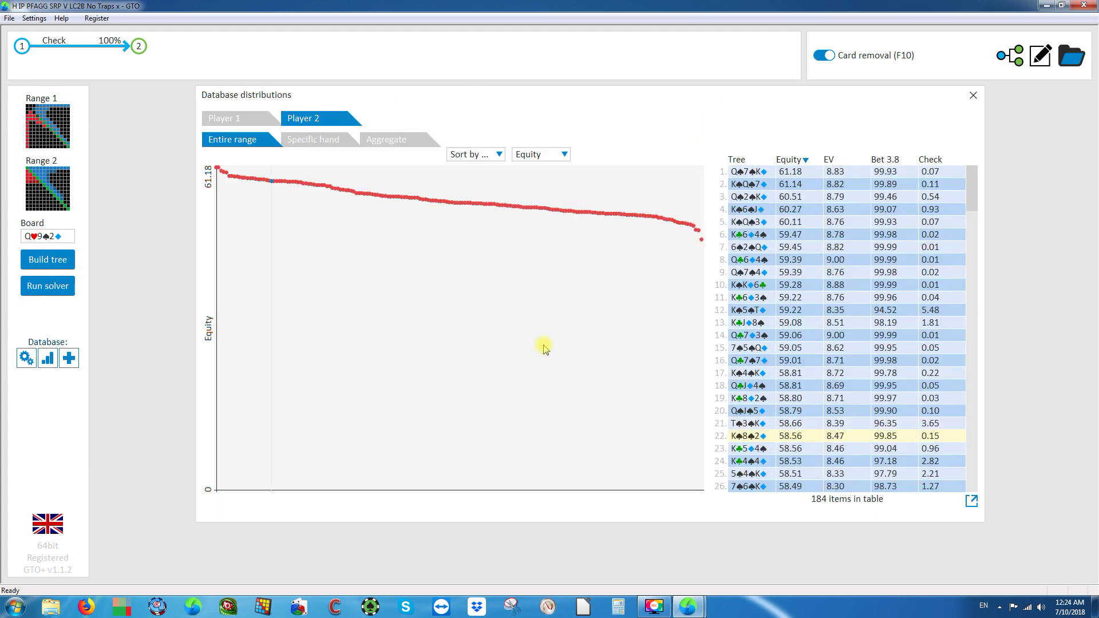
scroll(739, 258, "down", 1)
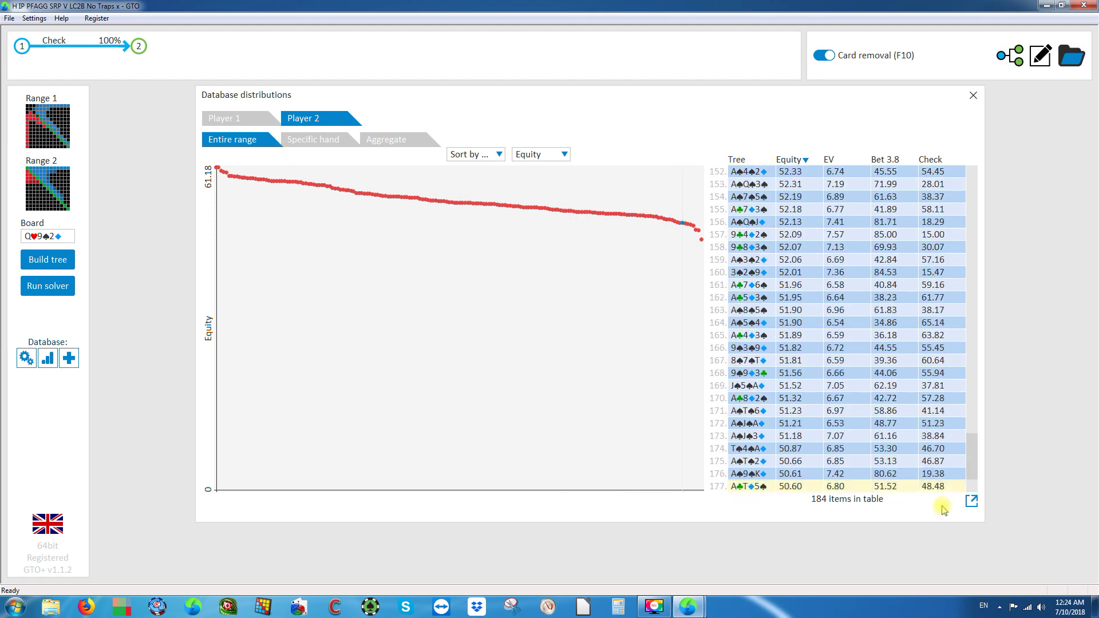
left_click_drag(971, 453, 977, 167)
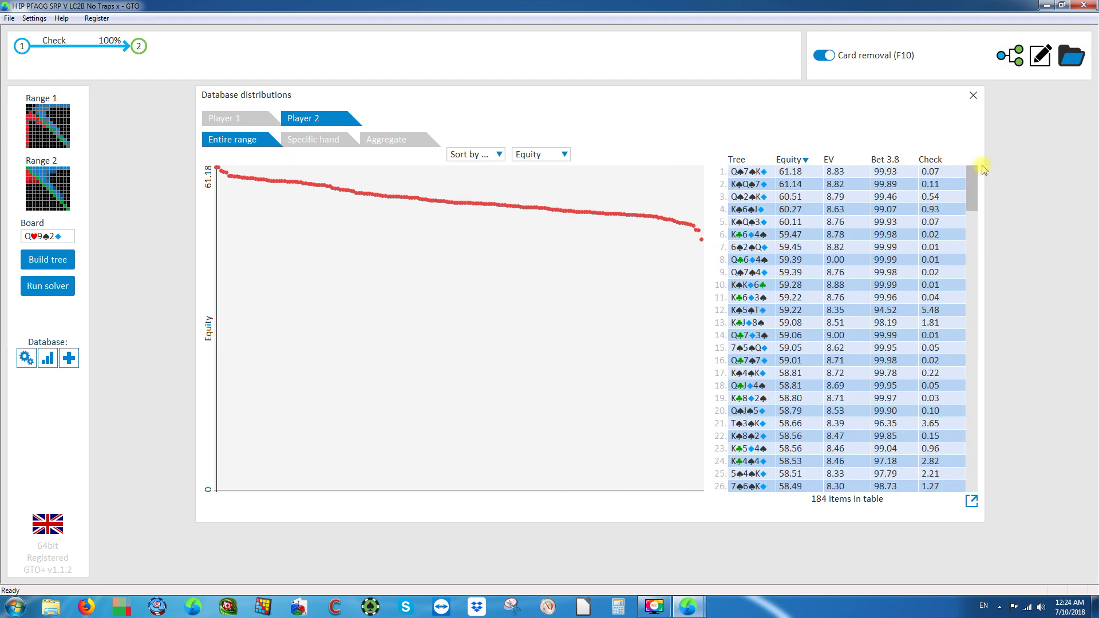
Sort player 2's flop table by EV, by Bet 3.8 and by Check, ending on Bet 3.8.
left_click(835, 159)
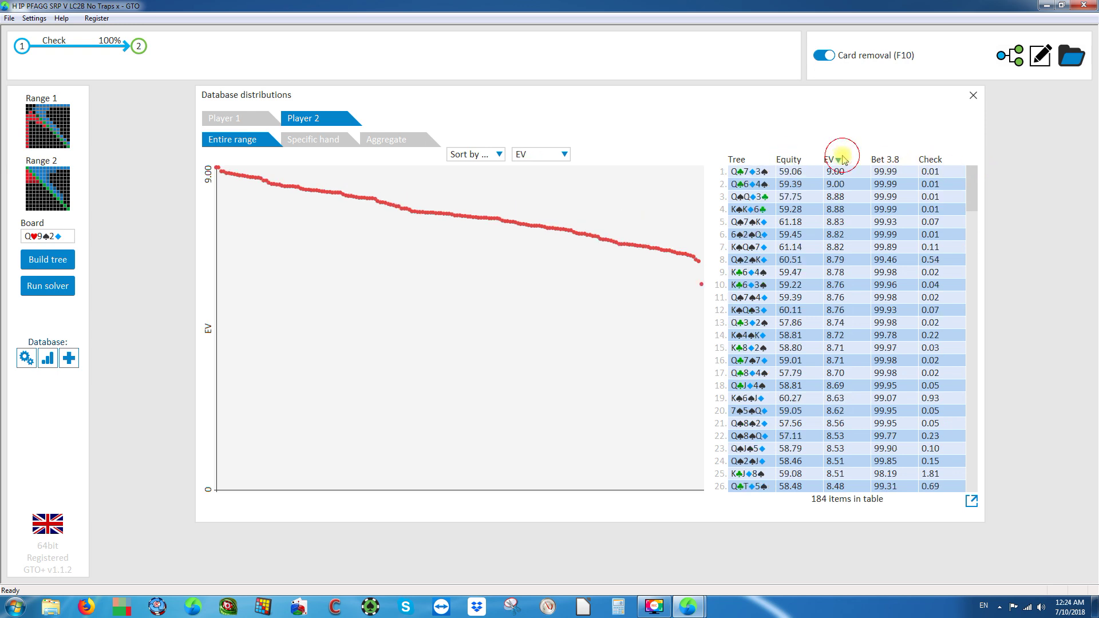
left_click(881, 160)
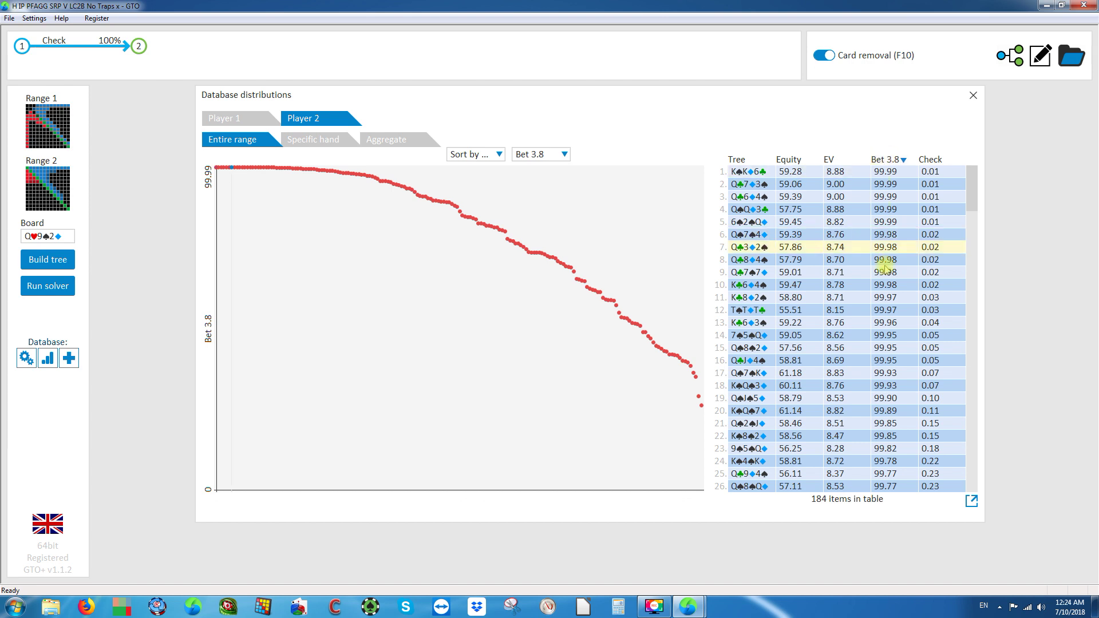
left_click(932, 159)
left_click(886, 158)
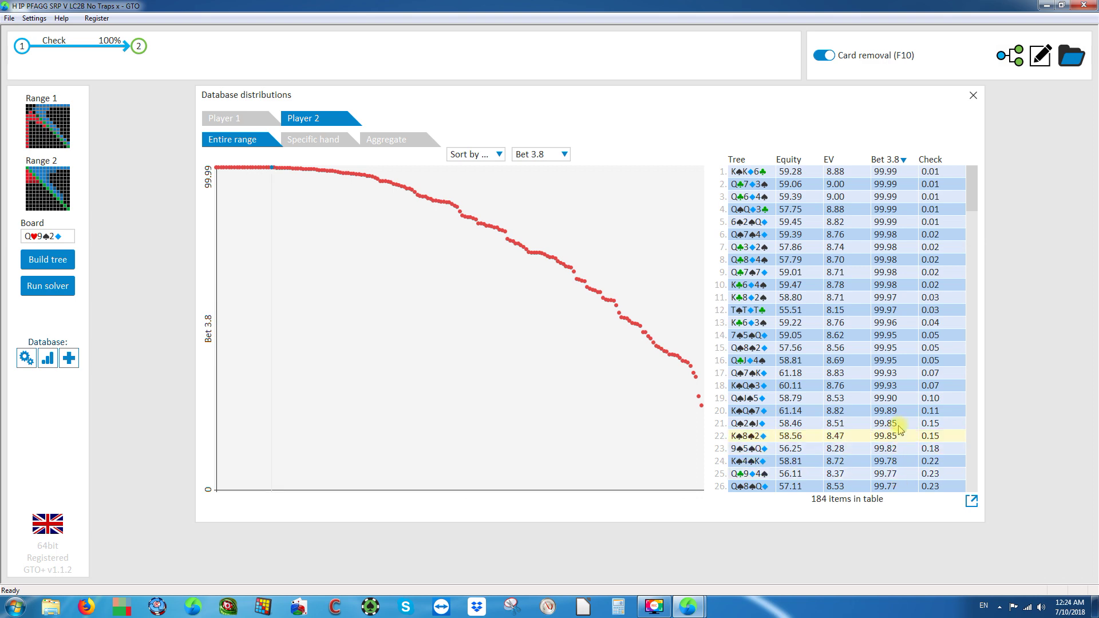
Look through player 2's entire-range flop table sorted by Bet 3.8 and open the aggregate betting tree.
scroll(885, 478, "down", 13)
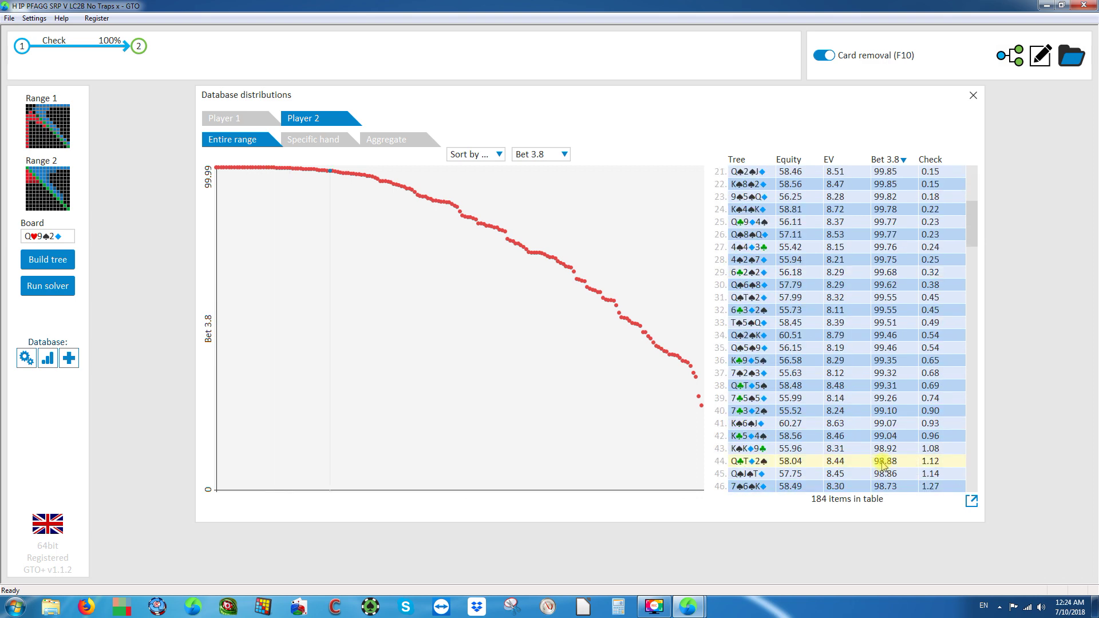
scroll(879, 439, "down", 10)
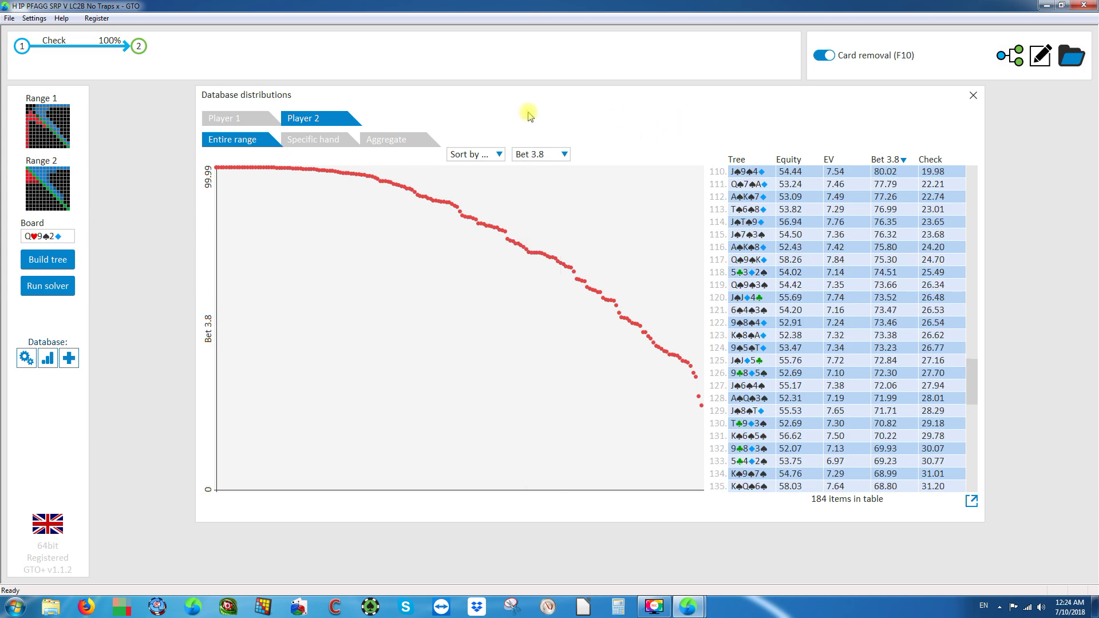
left_click(382, 141)
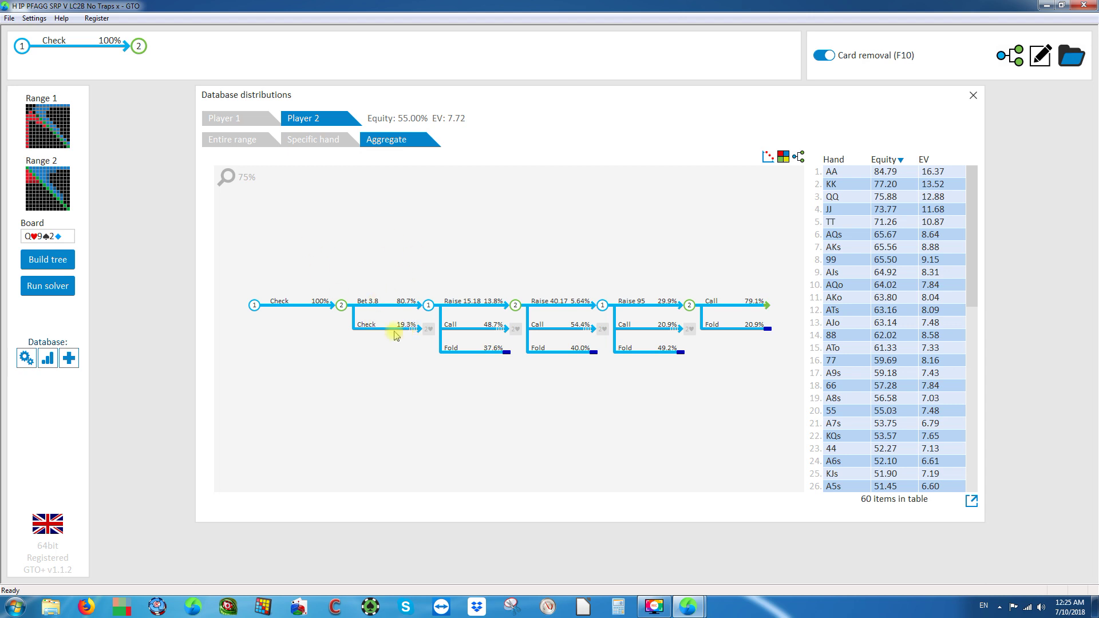
Open player 2's entire-range flop table, sorted by equity, as text data, select all its rows and close the data window.
left_click(233, 143)
left_click(551, 277)
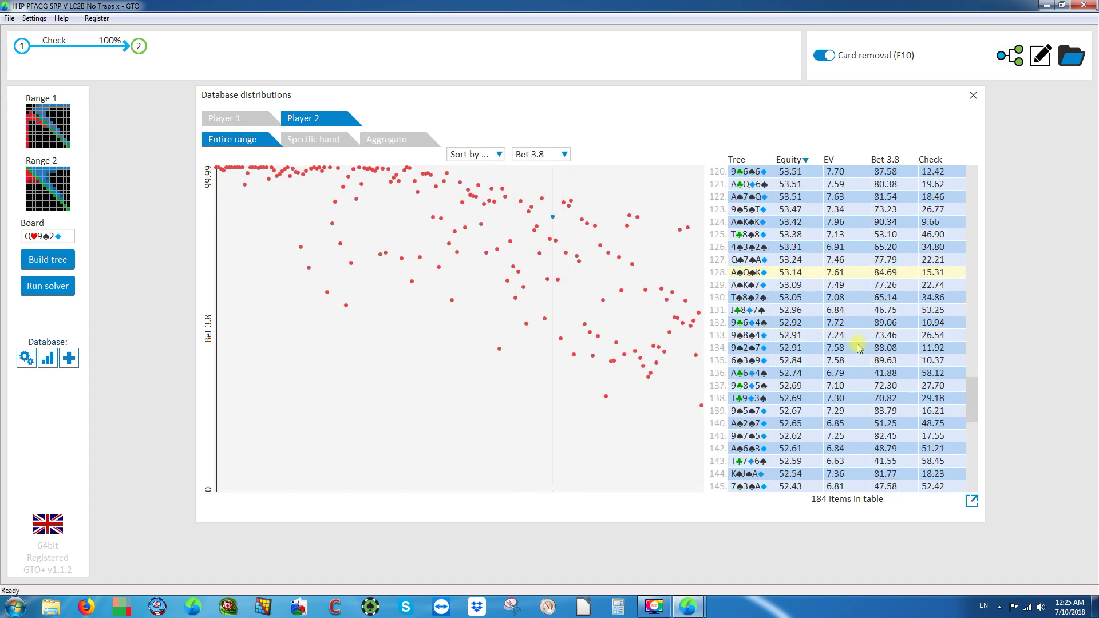
left_click(971, 501)
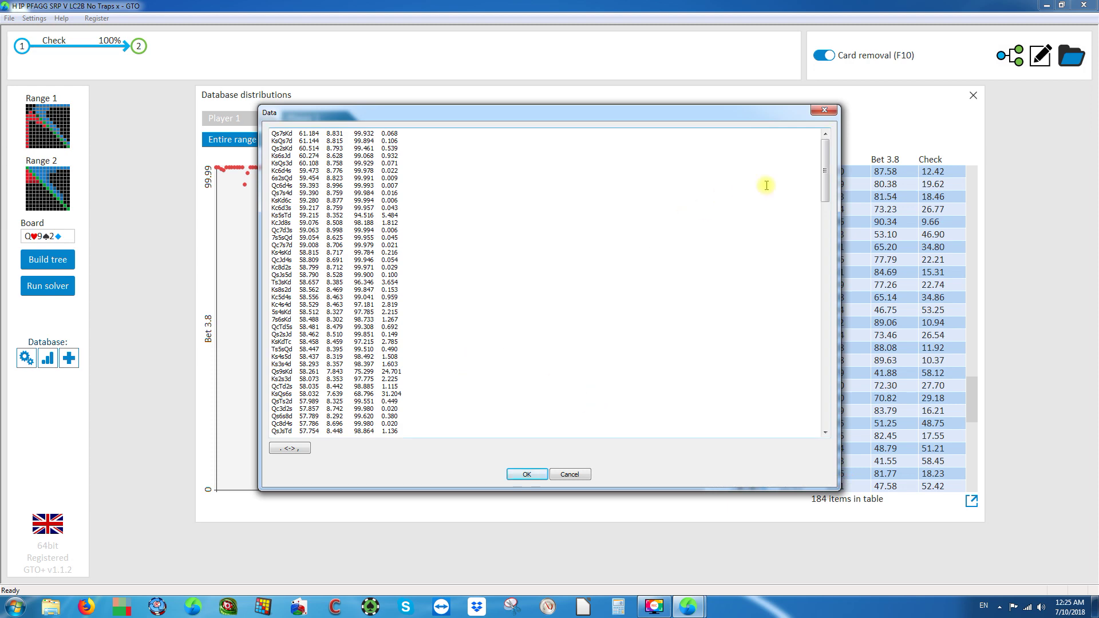
mouse_move(824, 175)
left_mouse_down()
mouse_move(824, 368)
mouse_move(841, 186)
left_mouse_up()
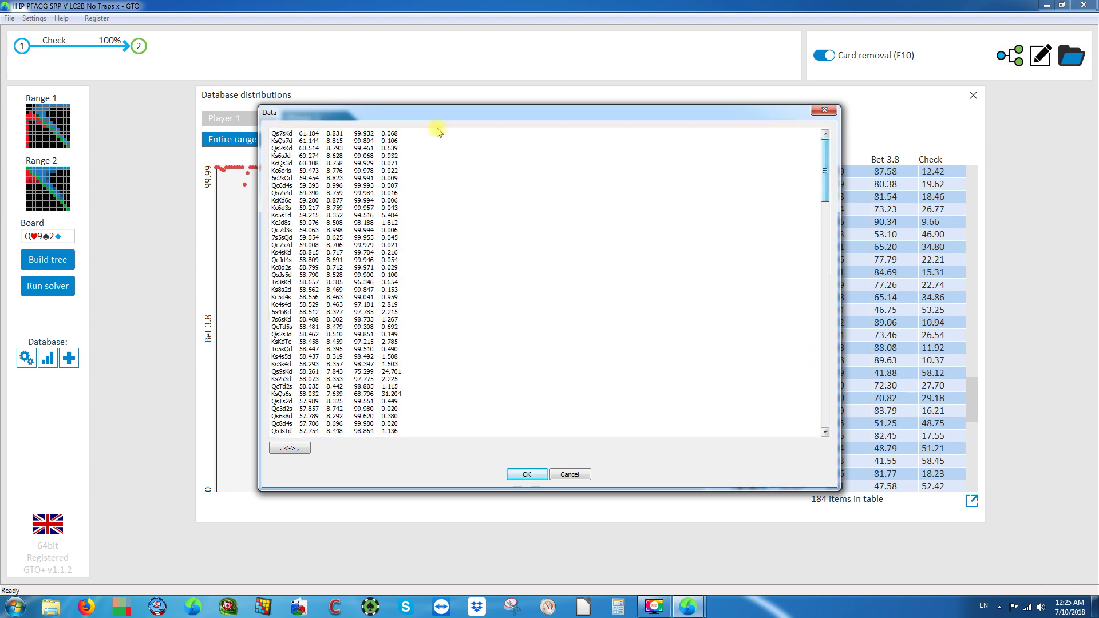
scroll(276, 137, "up", 3)
left_click_drag(273, 133, 608, 599)
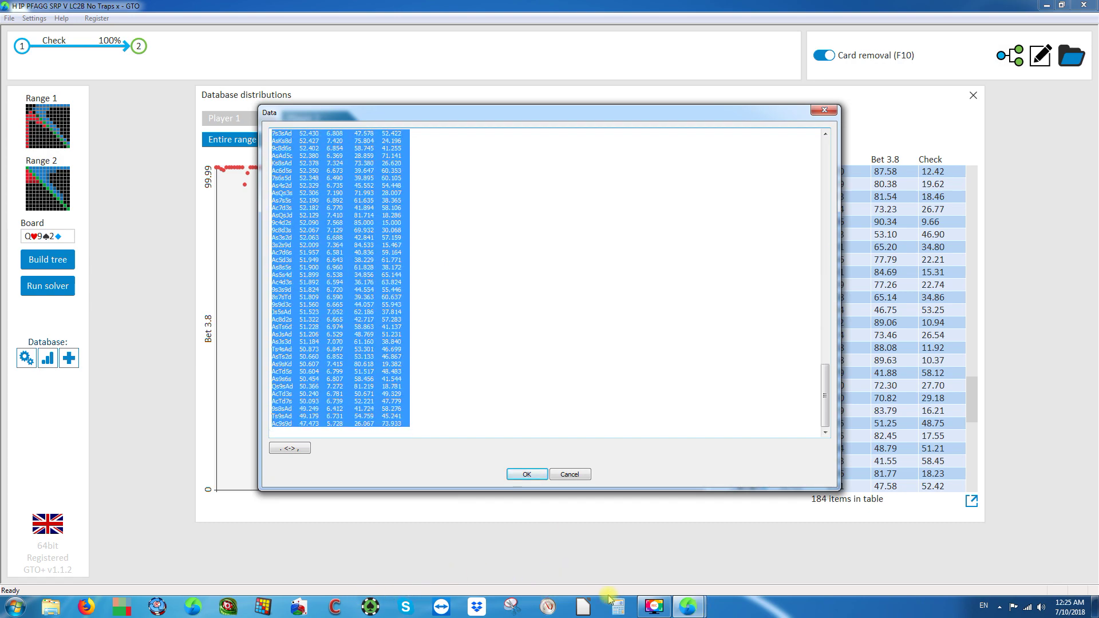
left_click(526, 474)
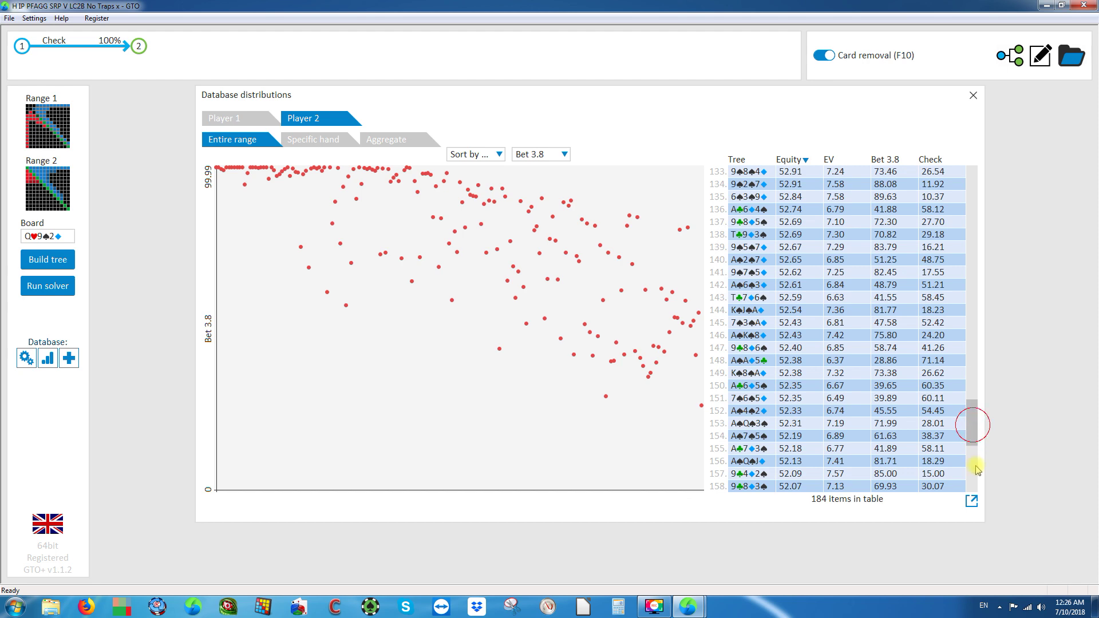
Examine how equity, EV, Bet 3.8 and Check vary across player 2's flops, from highest to lowest equity.
left_click_drag(975, 422, 976, 165)
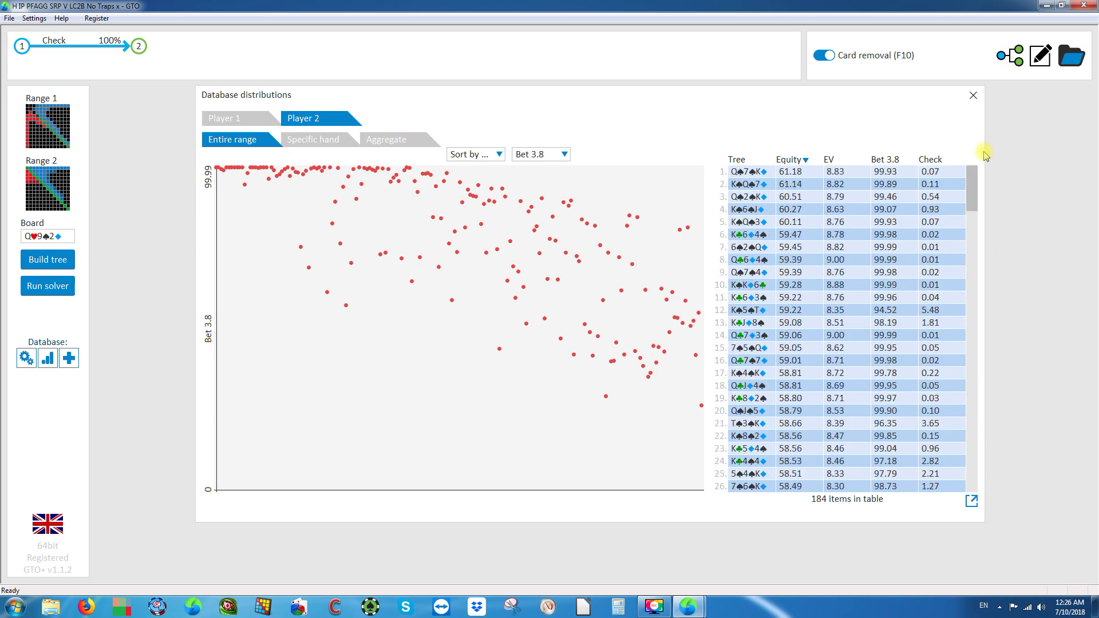
left_click(964, 385)
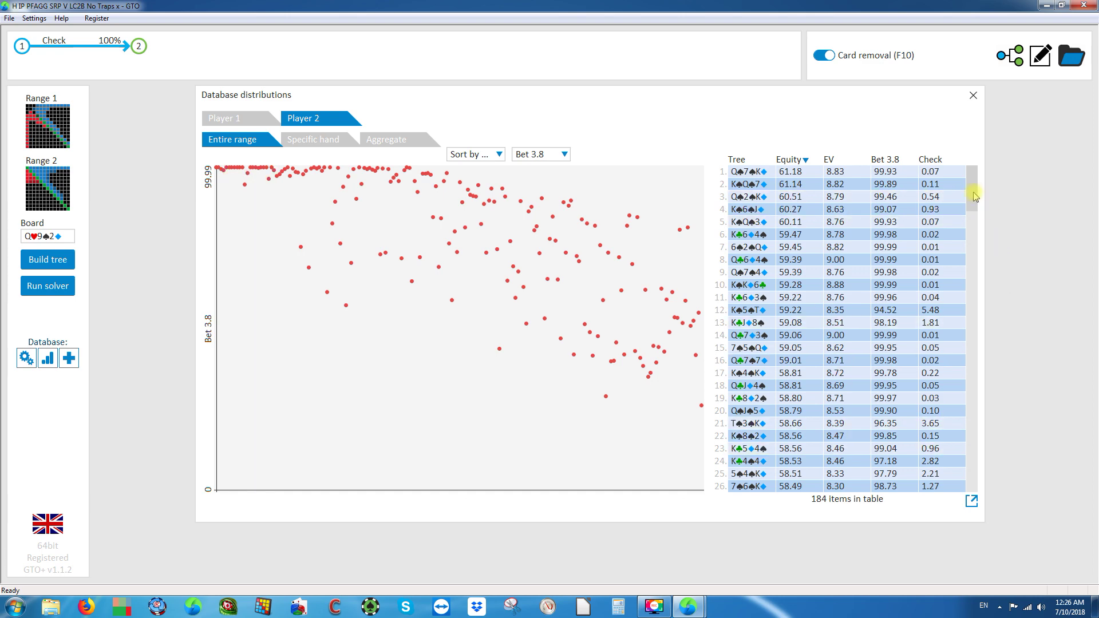
left_click_drag(975, 196, 971, 466)
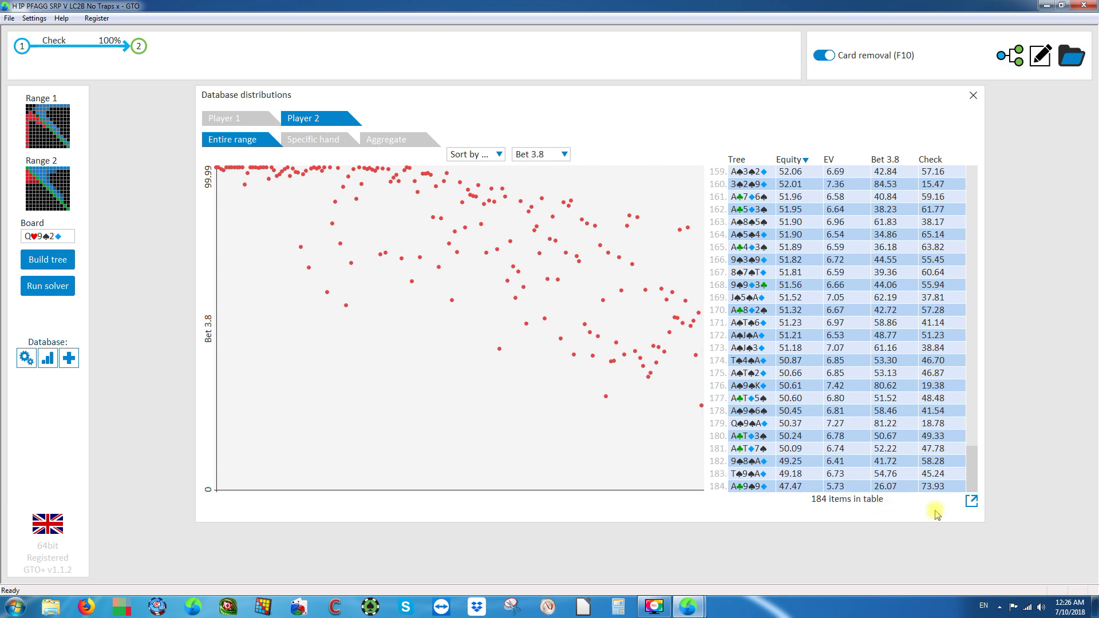
left_click_drag(973, 456, 982, 138)
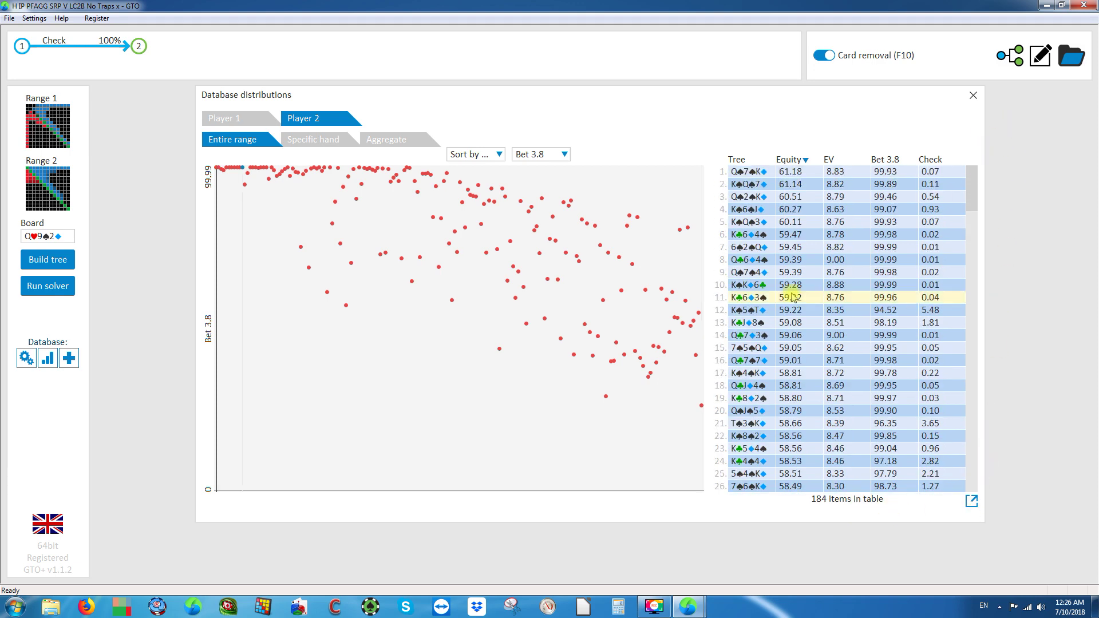
scroll(791, 310, "down", 15)
left_click_drag(973, 468, 1068, 121)
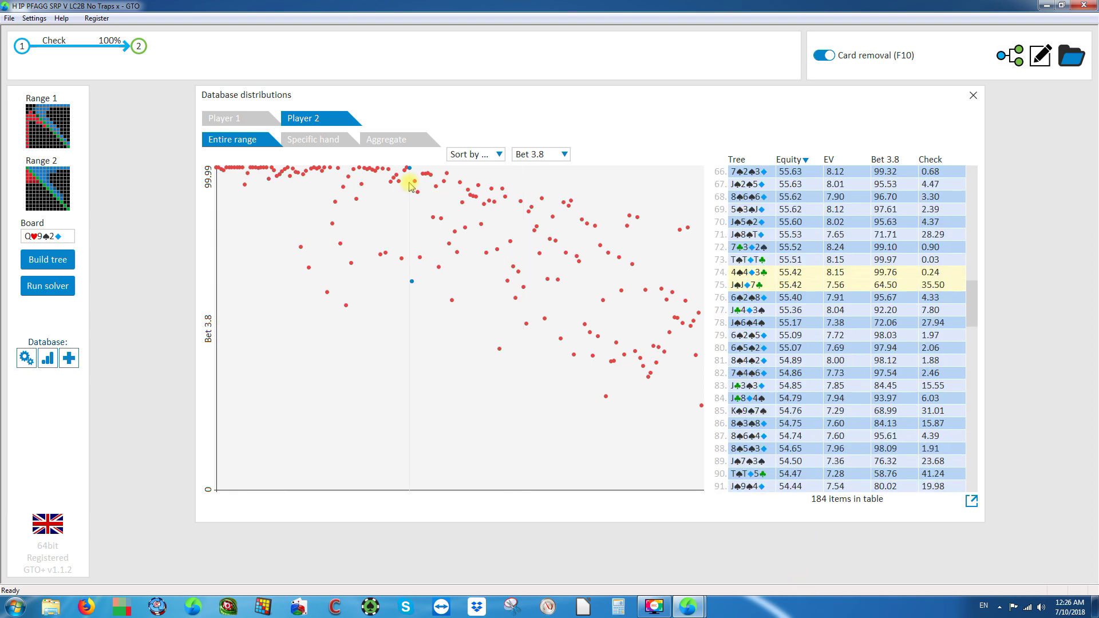
Examine player 2's aggregate betting tree at different magnifications and read through the aggregate hand table.
left_click(388, 143)
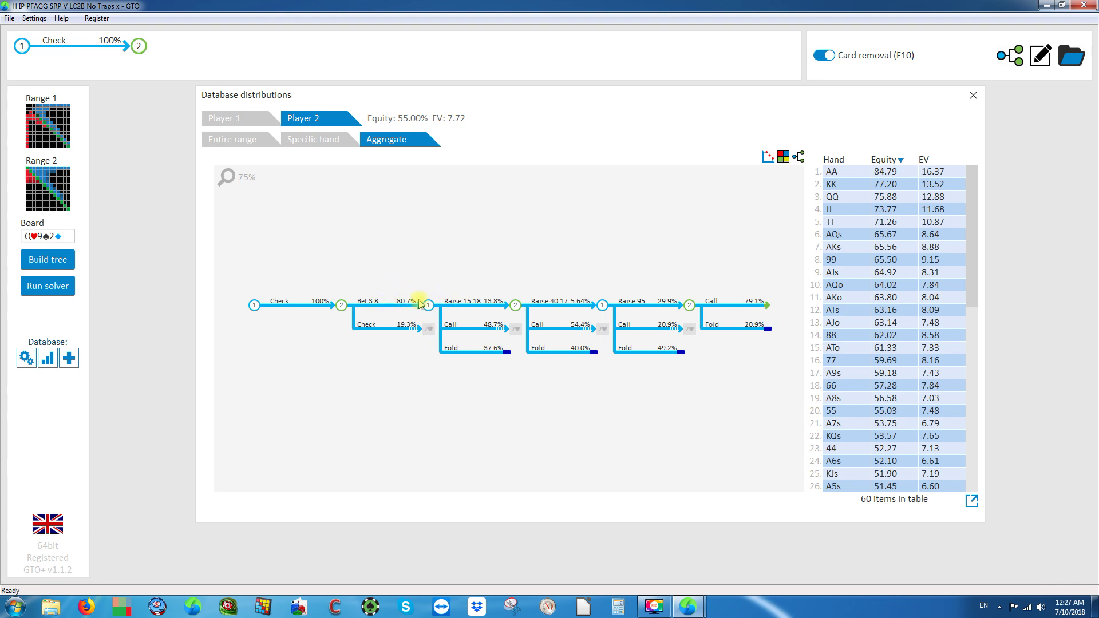
scroll(436, 282, "down", 2)
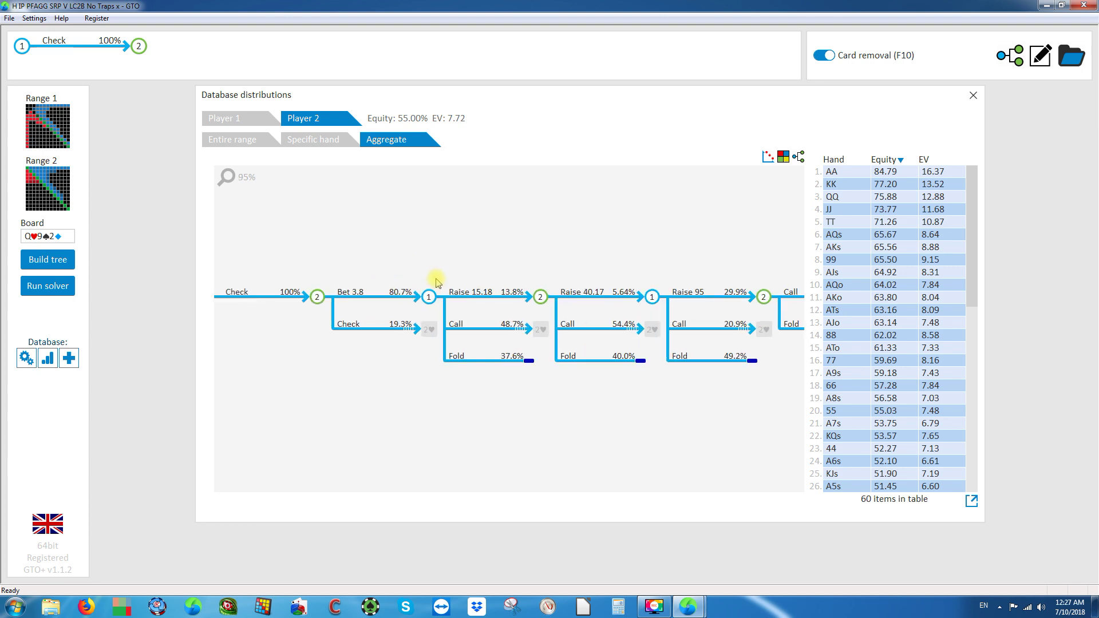
scroll(436, 282, "up", 2)
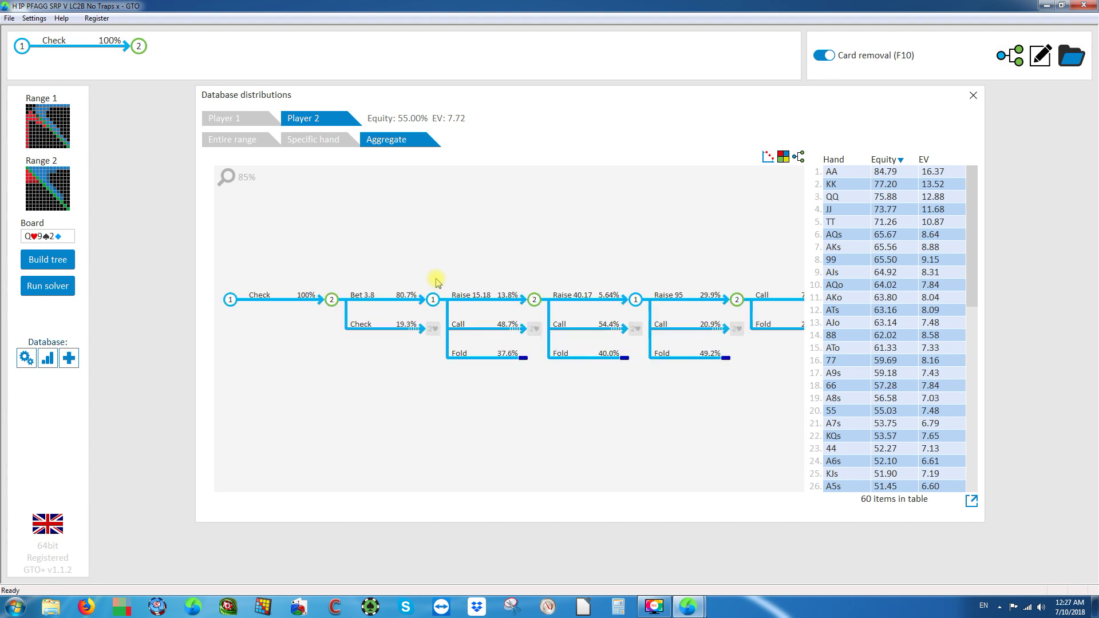
scroll(436, 282, "down", 2)
scroll(436, 282, "up", 5)
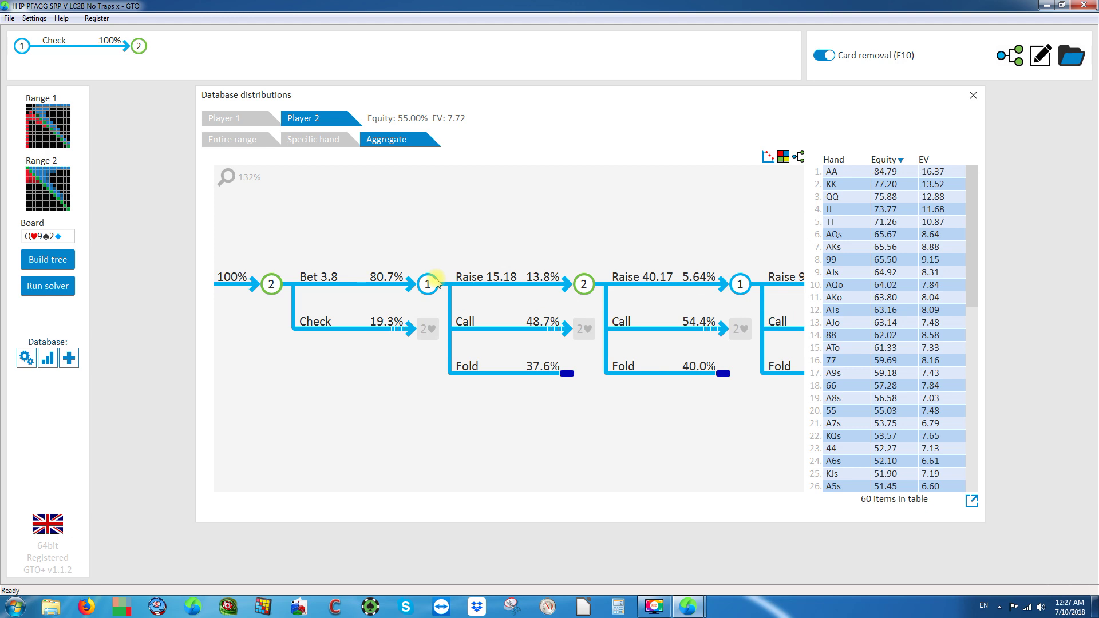
scroll(436, 282, "down", 2)
scroll(436, 282, "down", 1)
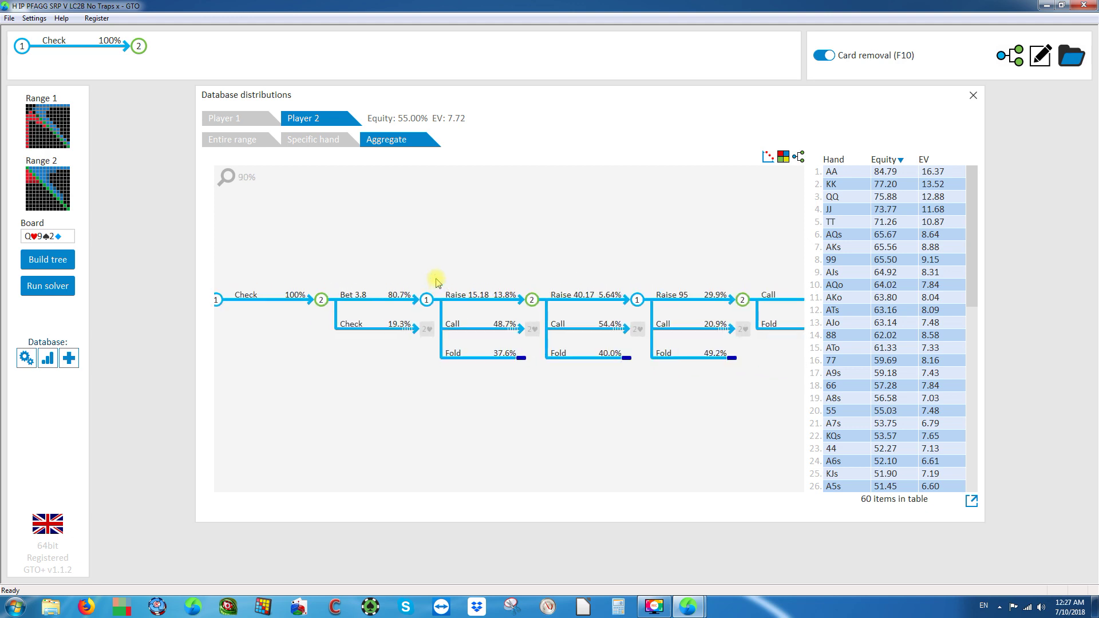
scroll(436, 282, "down", 2)
scroll(436, 281, "up", 1)
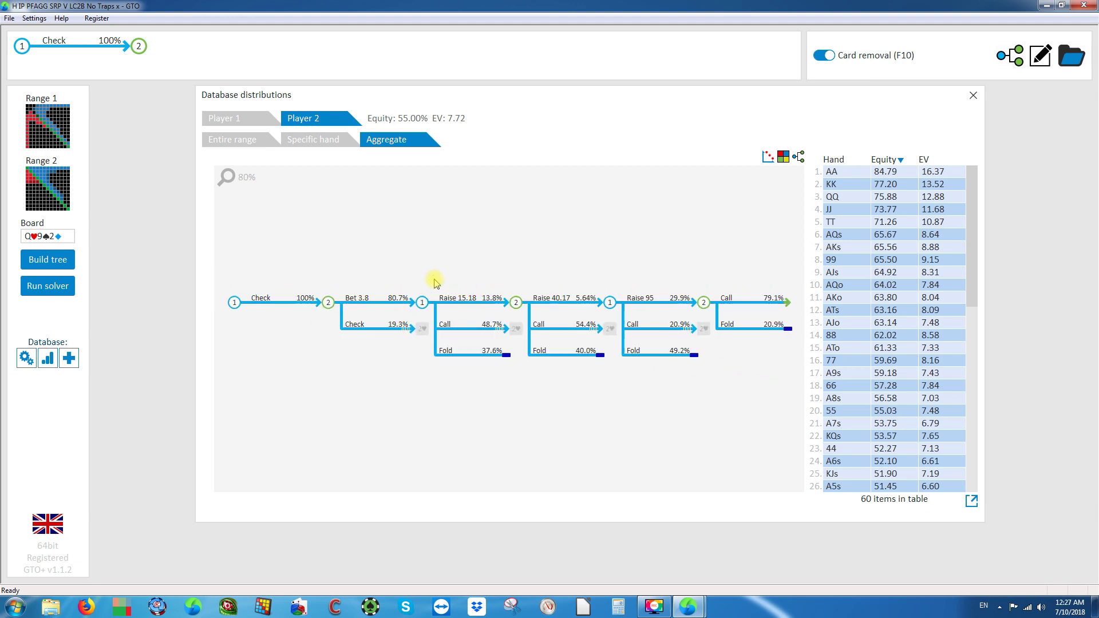
scroll(434, 281, "up", 2)
scroll(434, 281, "down", 2)
left_click_drag(973, 283, 999, 196)
Show player 2's distributions for the specific hand ace of clubs and king of clubs.
left_click(321, 140)
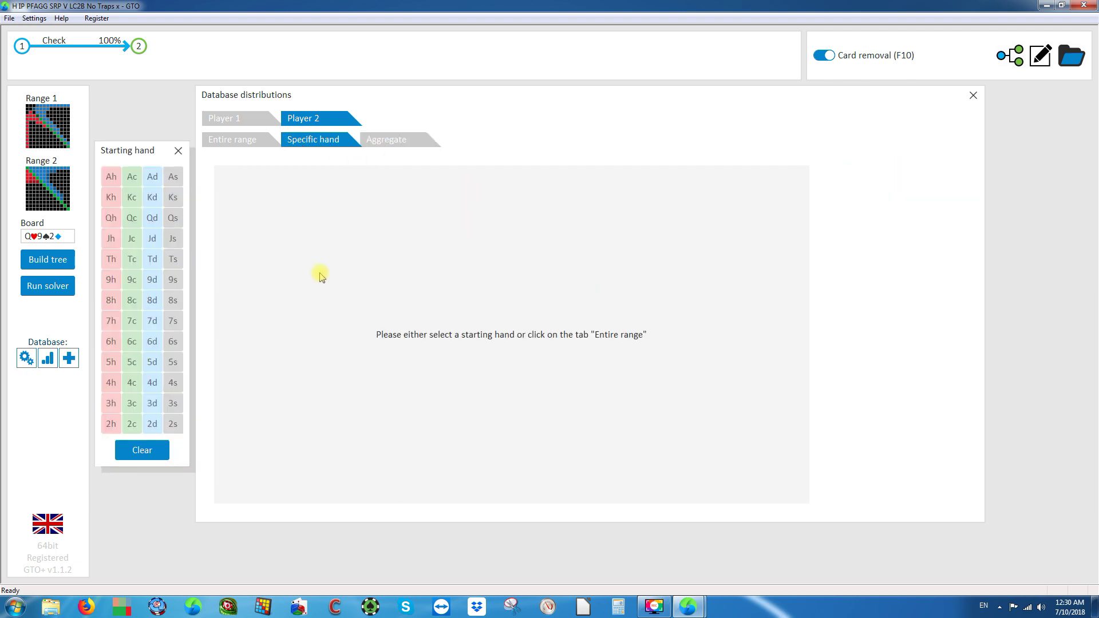
left_click(109, 179)
left_click(111, 178)
left_click(131, 175)
left_click(131, 198)
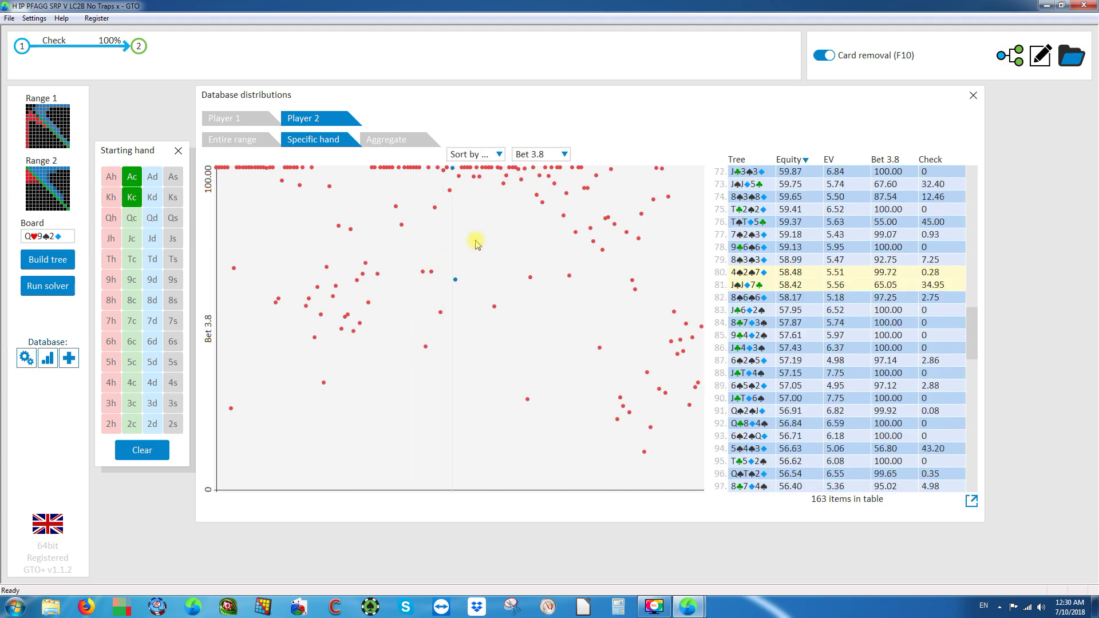
Sort the flops for the ace-king of clubs hand by EV and look through them down to the lowest EV.
left_click(840, 160)
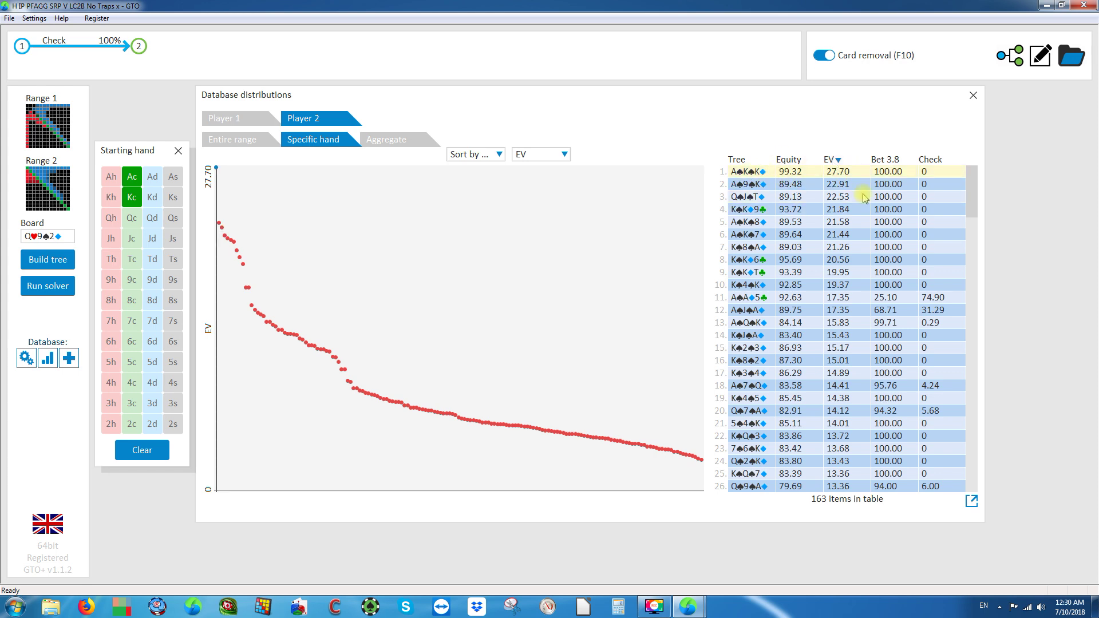
left_click_drag(971, 178, 973, 278)
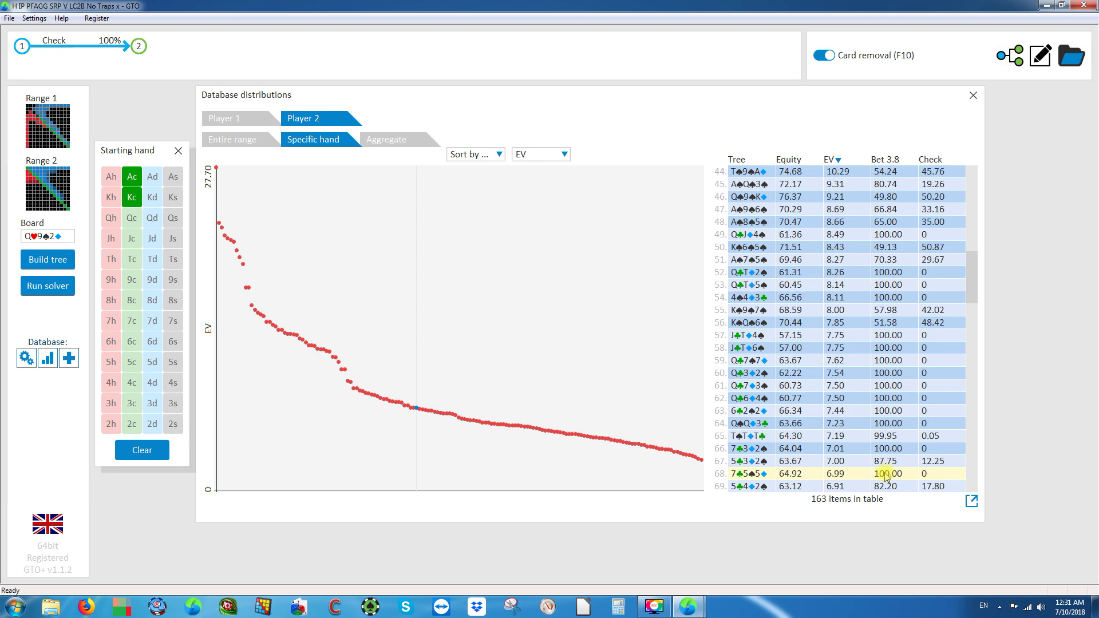
left_click_drag(972, 280, 968, 493)
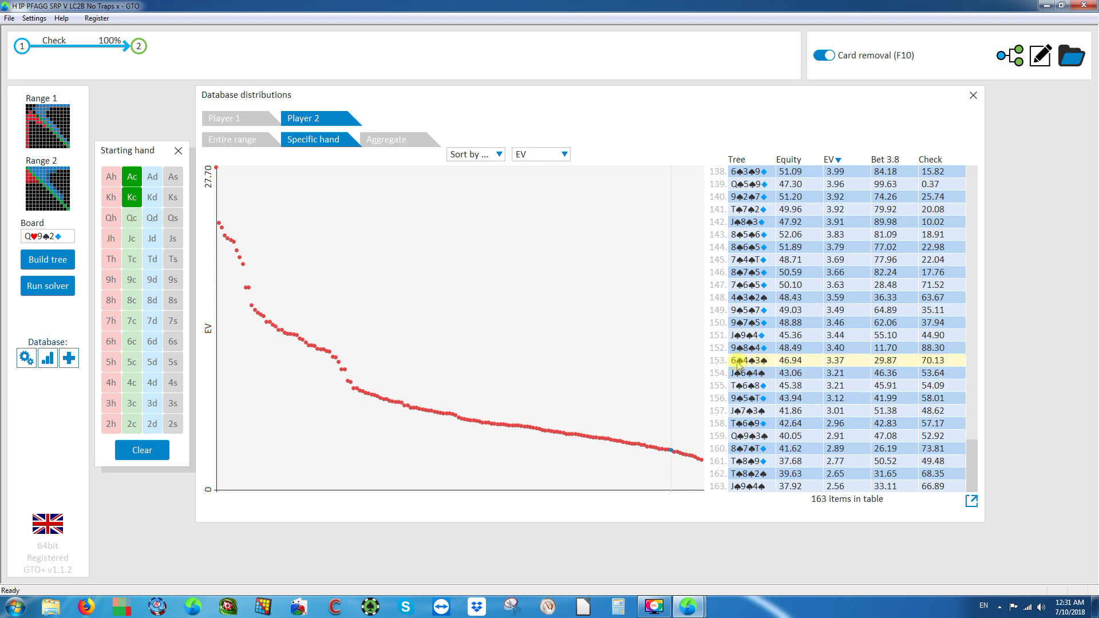
left_click_drag(971, 461, 915, 422)
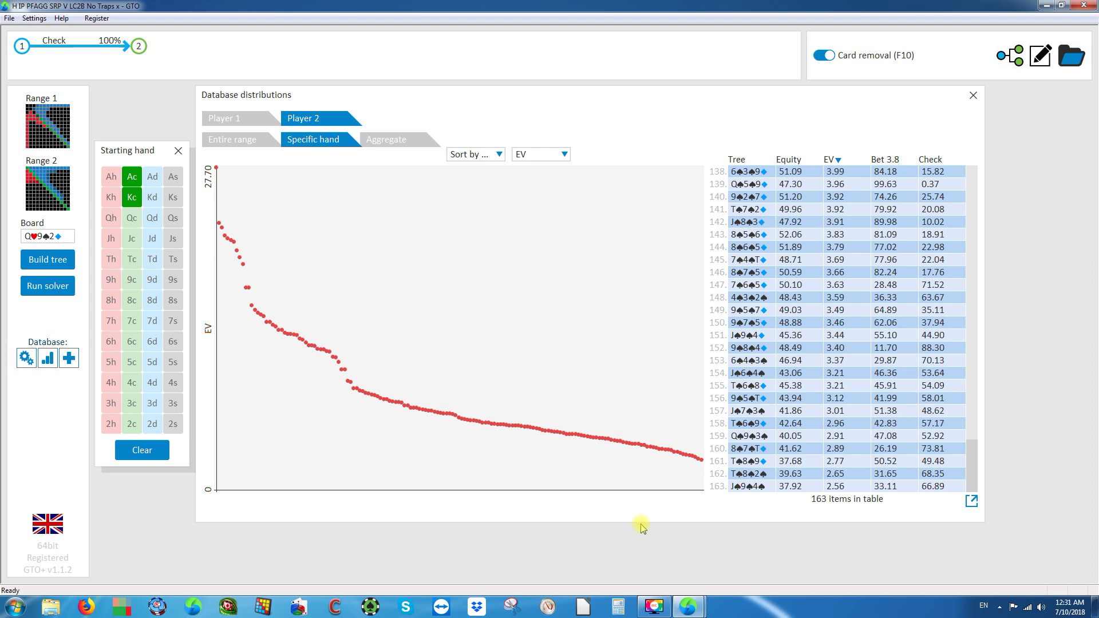
Deselect the ace and king of clubs, return to player 2's entire range and look through the flops sorted by EV.
left_click(132, 176)
left_click(132, 197)
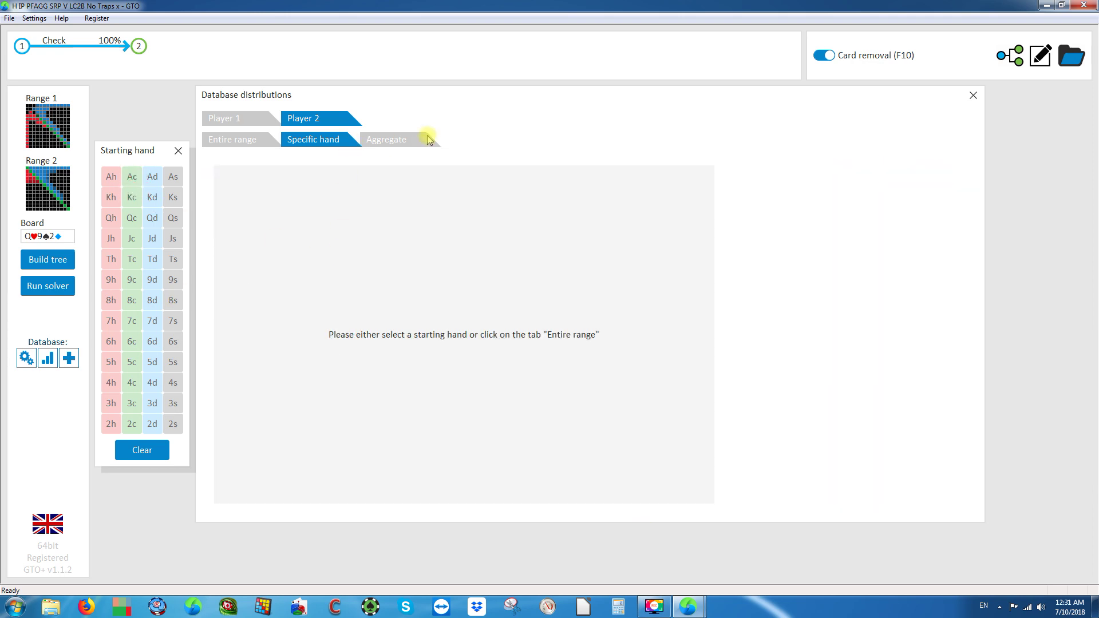
left_click(382, 141)
left_click(245, 143)
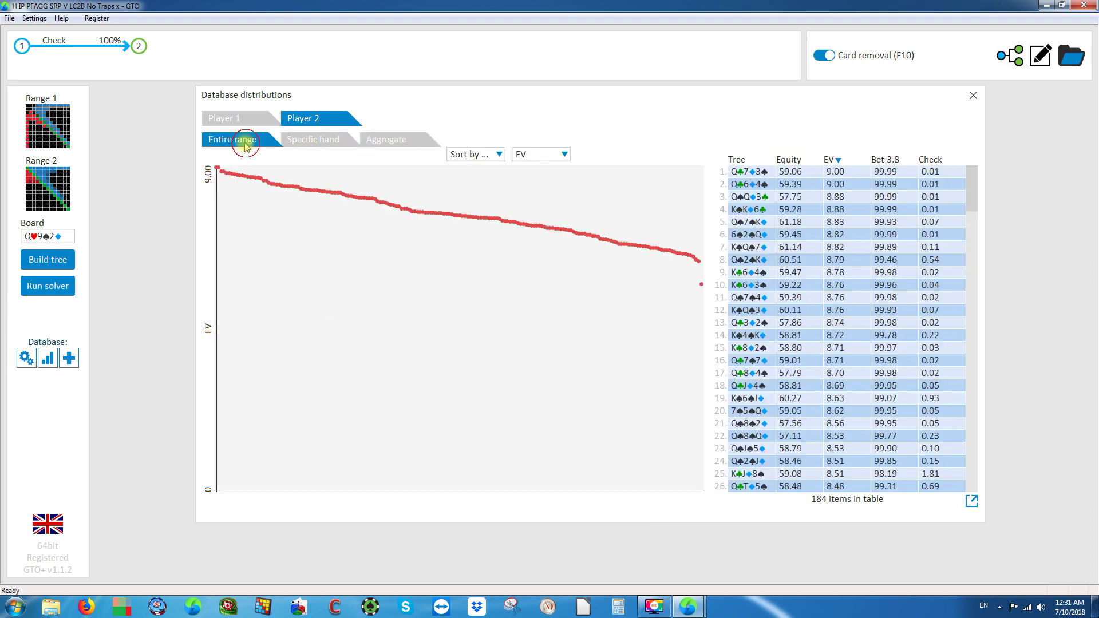
scroll(847, 275, "down", 10)
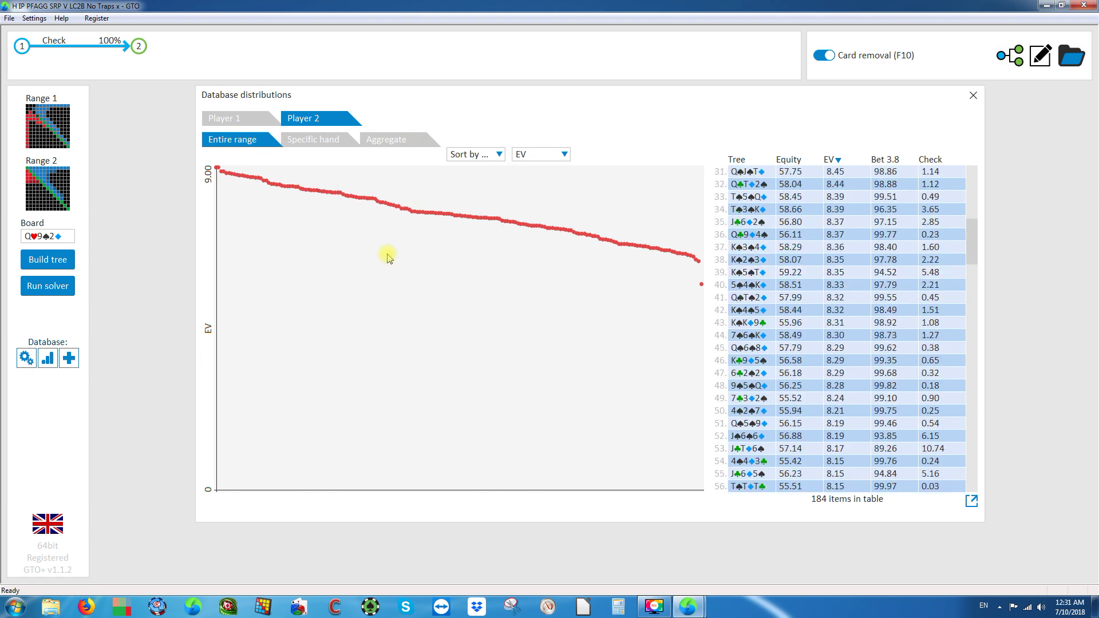
scroll(400, 286, "down", 20)
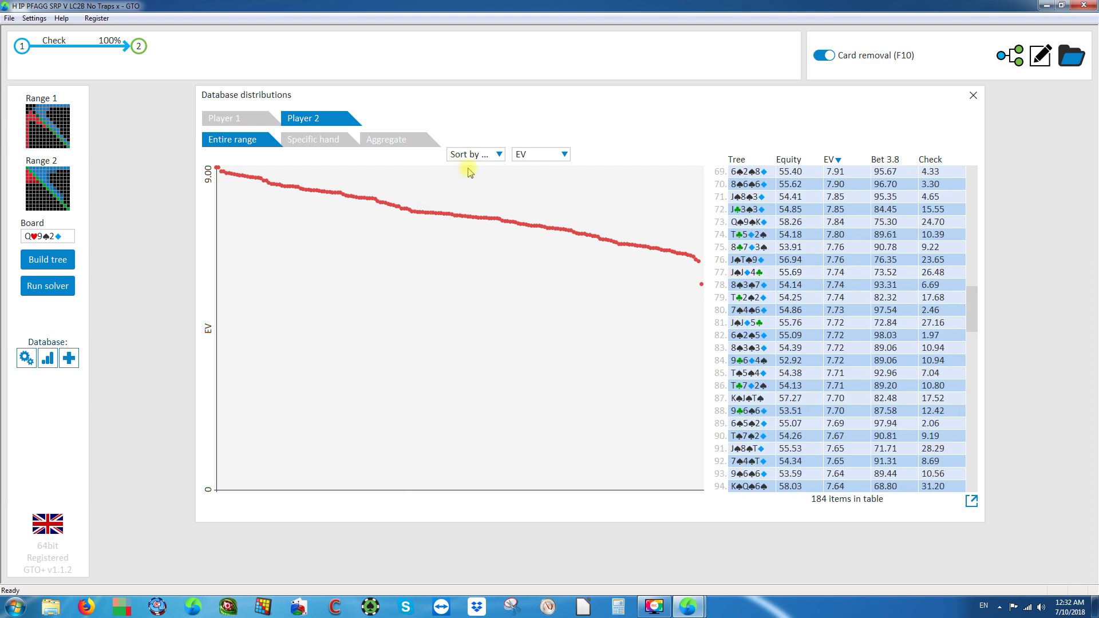
Plot EV against equity for the flops in player 2's entire range.
left_click(497, 153)
left_click(468, 181)
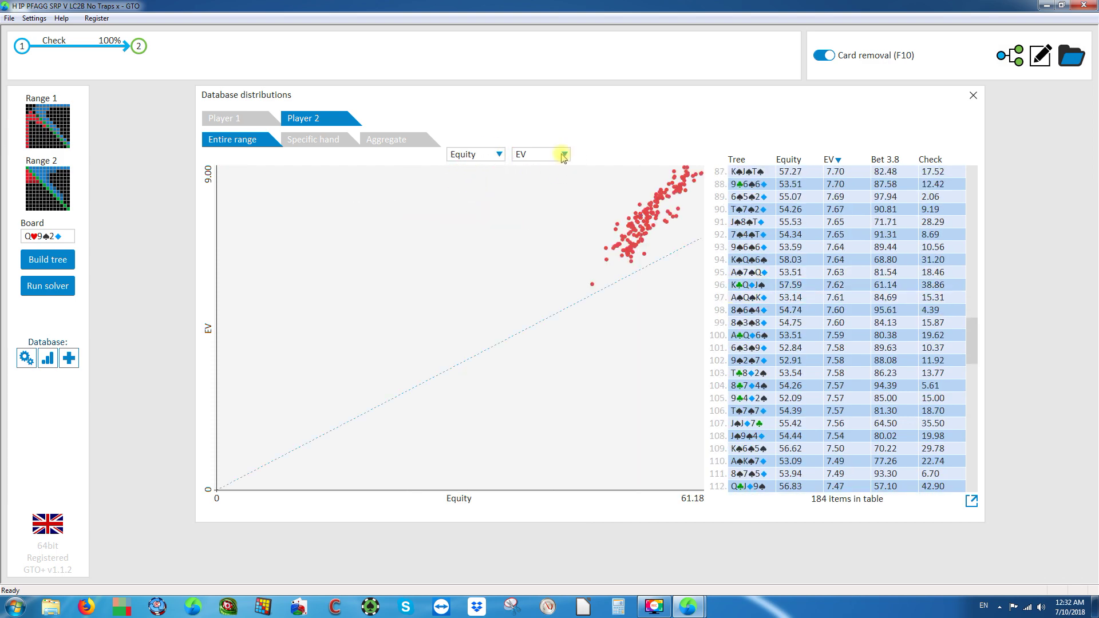
left_click(563, 153)
left_click(542, 180)
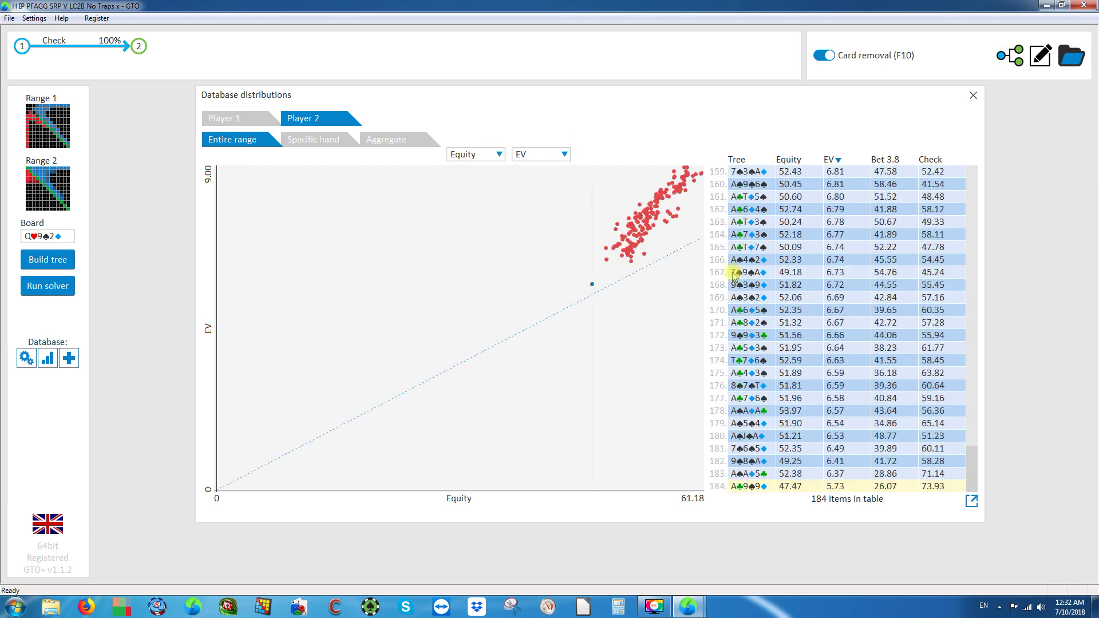
Visit the specific-hand and player 1 views, return to player 2's entire range and look through its flop table.
left_click(300, 146)
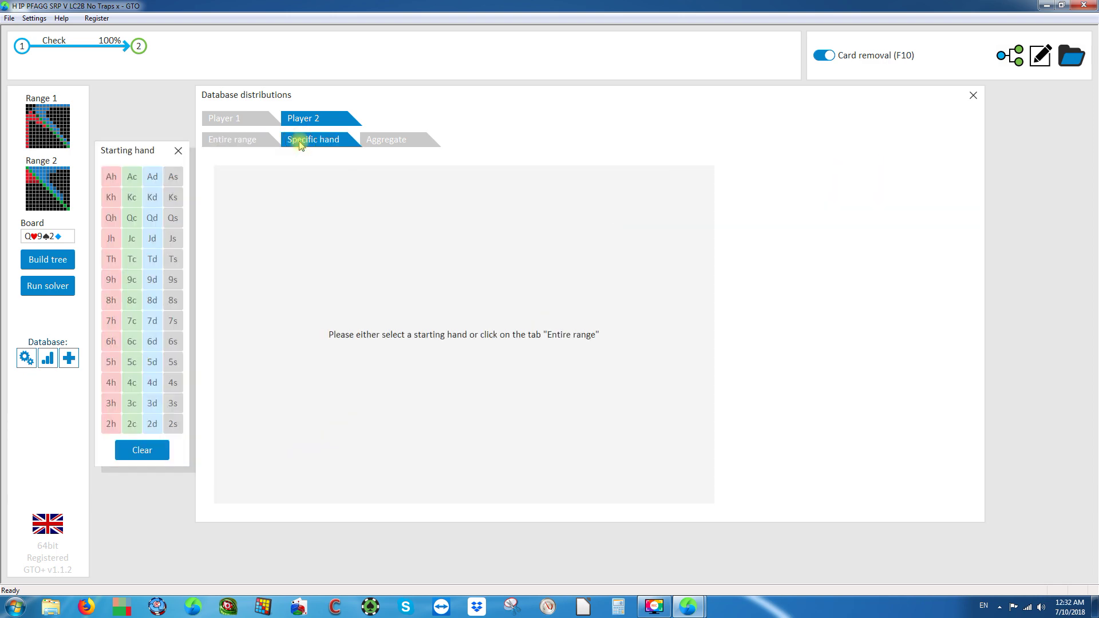
left_click(236, 139)
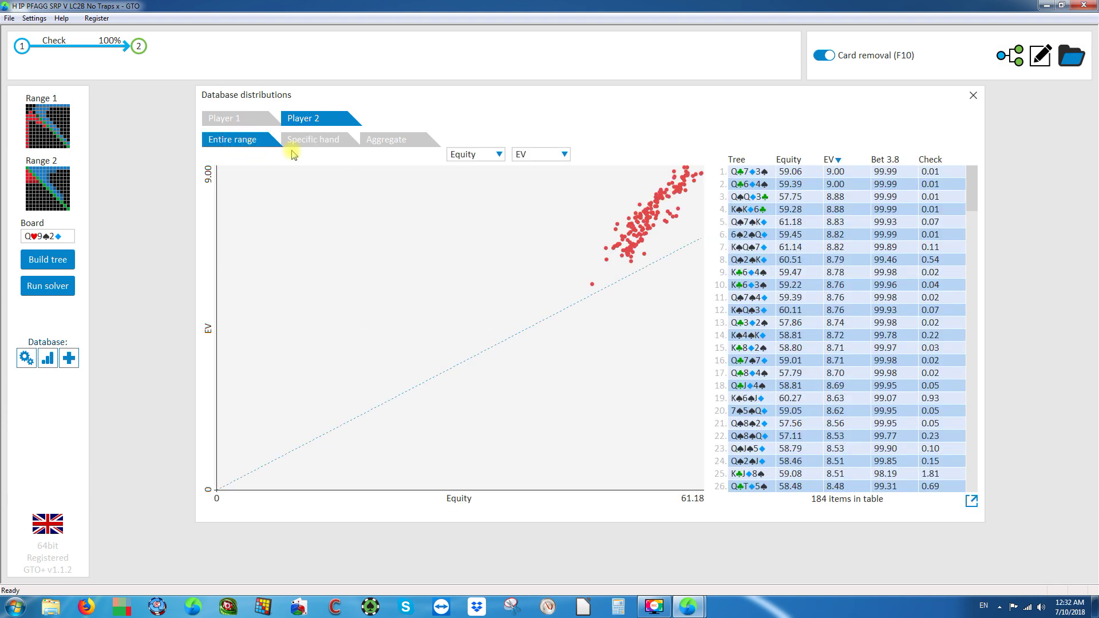
left_click(254, 118)
left_click(302, 118)
scroll(522, 360, "down", 10)
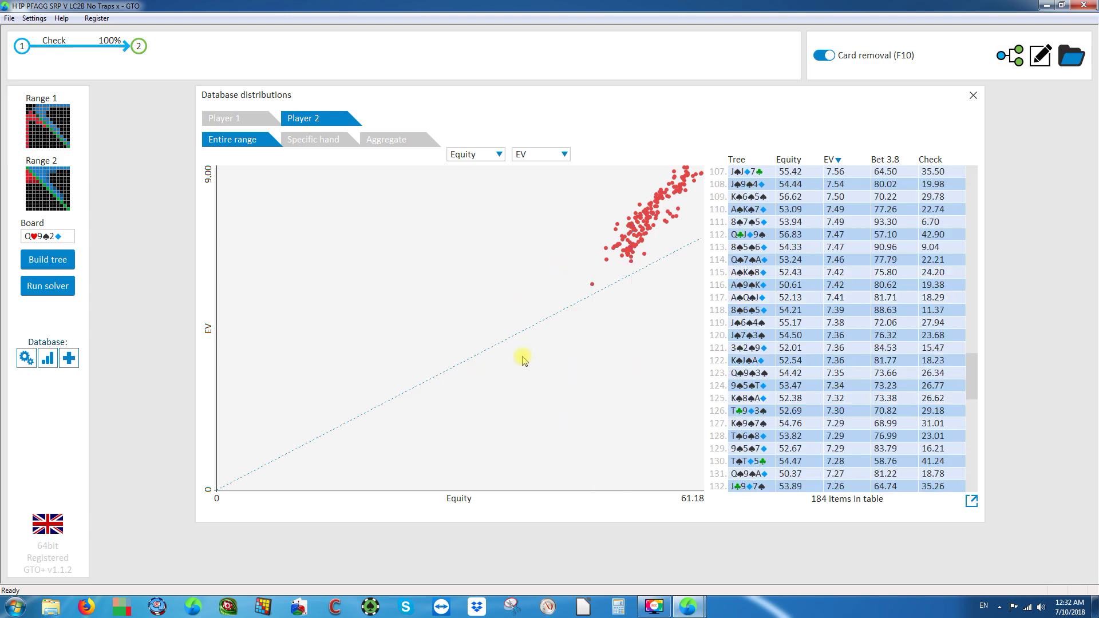
scroll(446, 344, "up", 10)
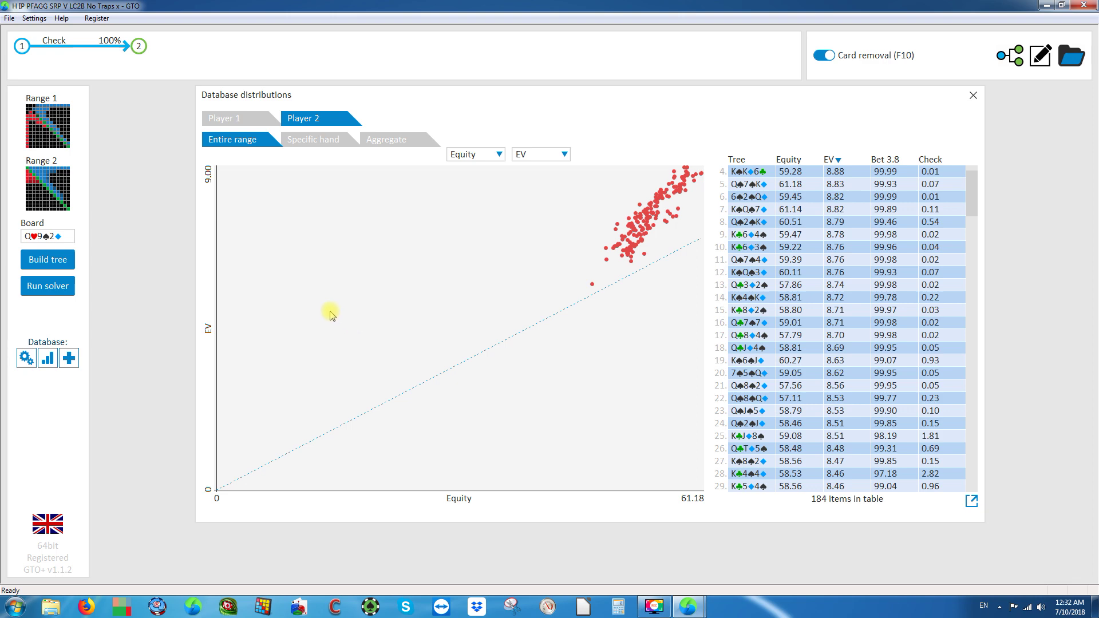
Look through the list of solved flops in the database and load the 9♣6♦4♠ tree.
left_click(47, 288)
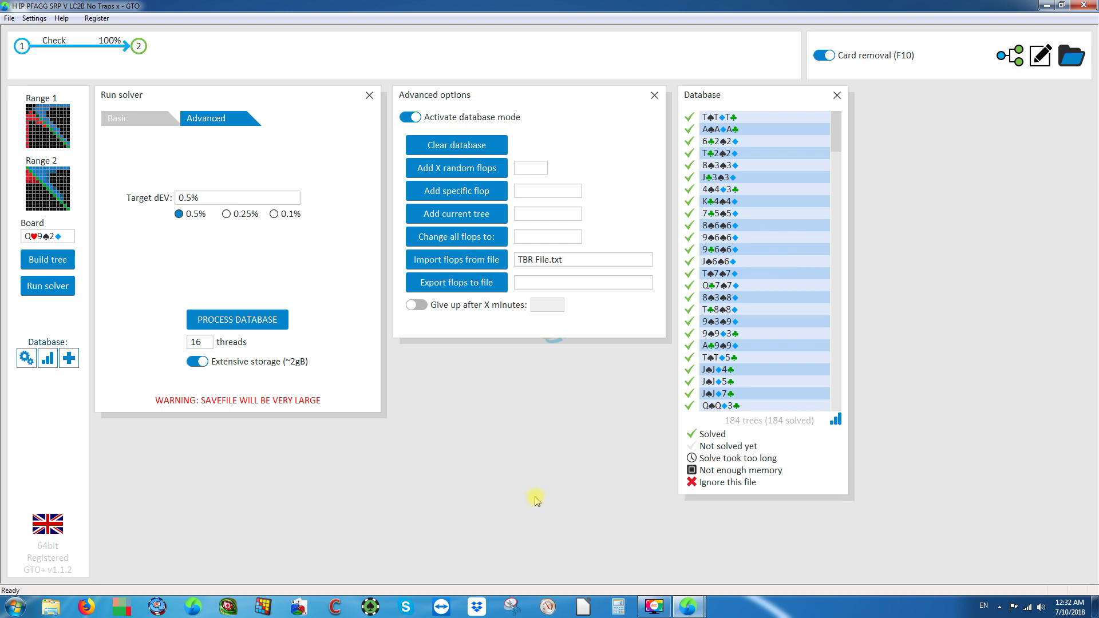
left_click_drag(833, 142, 834, 246)
left_click_drag(835, 171, 833, 122)
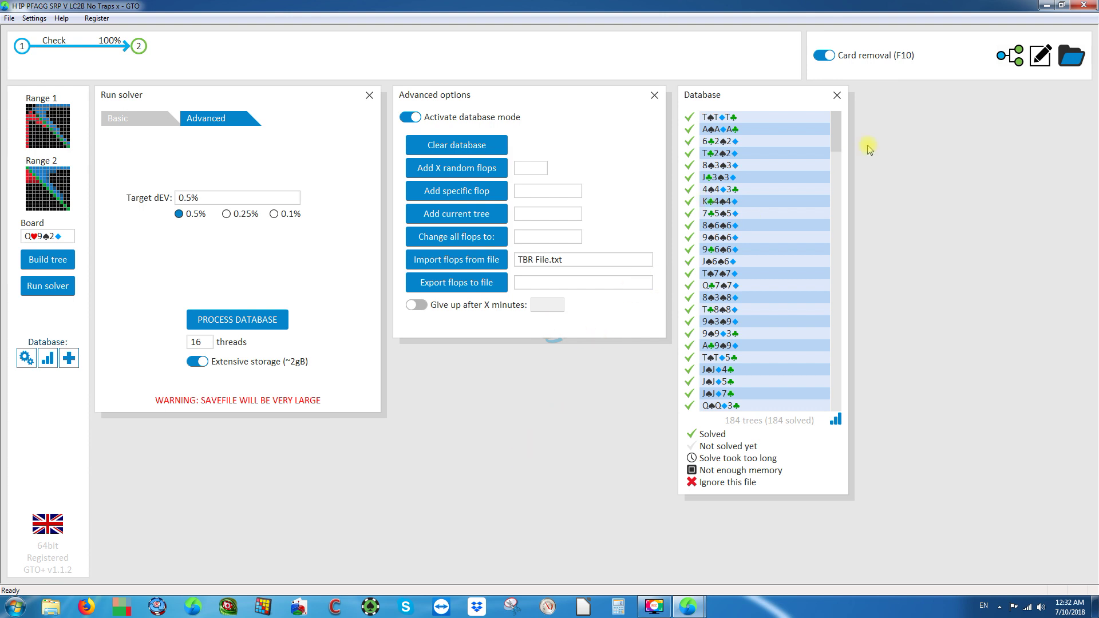
left_click_drag(835, 129, 836, 269)
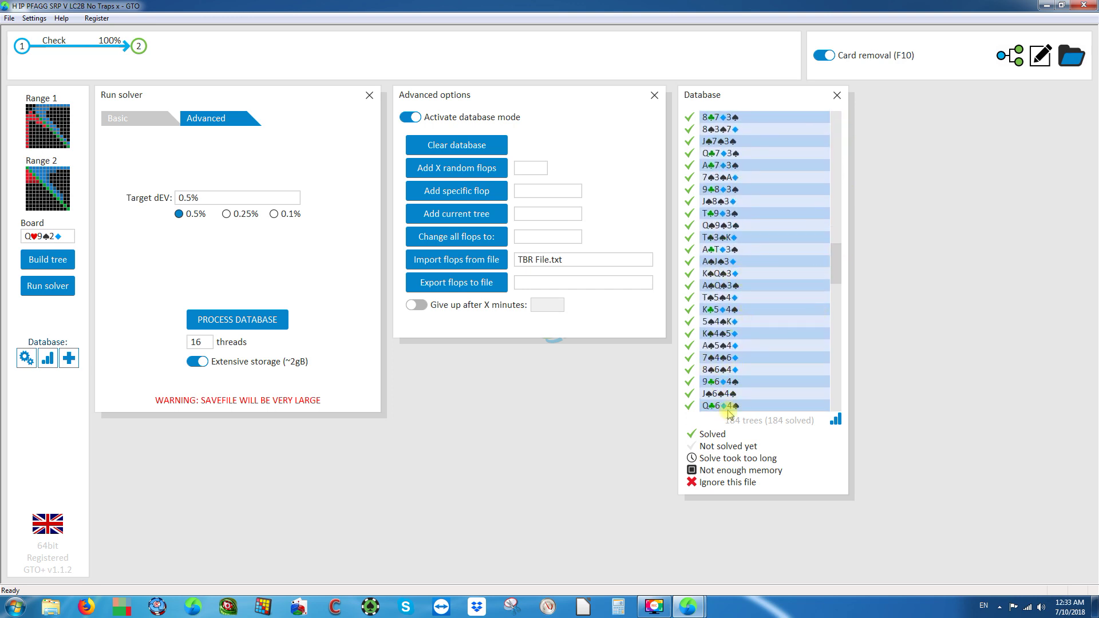
double_click(744, 381)
Examine player 1's opening decision, player 2's decision after the check and player 1's response to the 3.8 bet on 9♣6♦4♠.
left_click(21, 46)
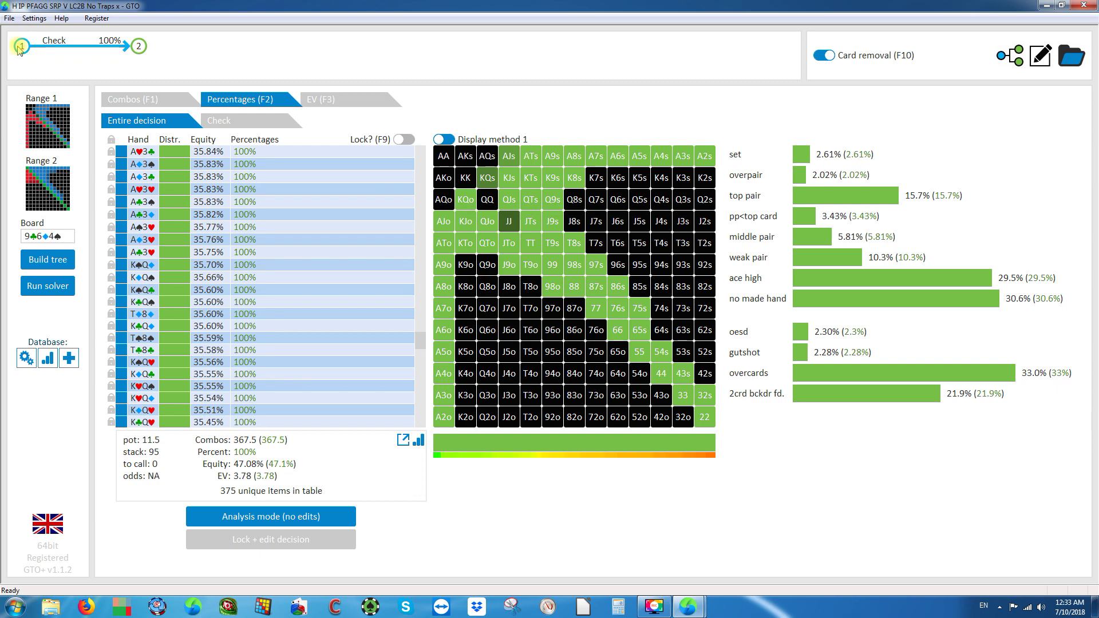
left_click(138, 46)
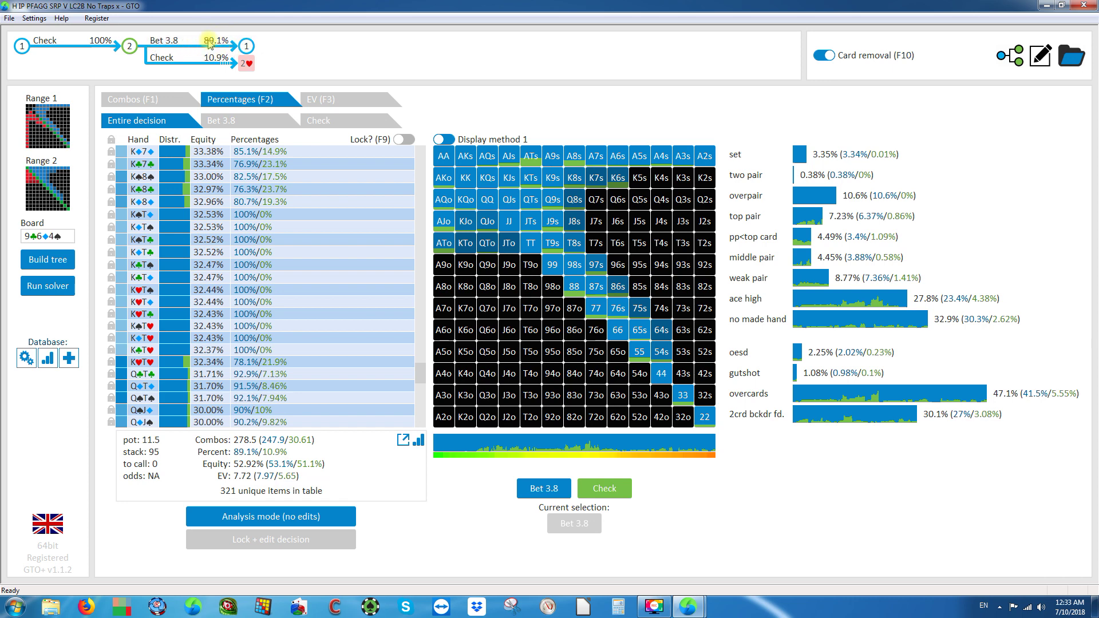
left_click(246, 47)
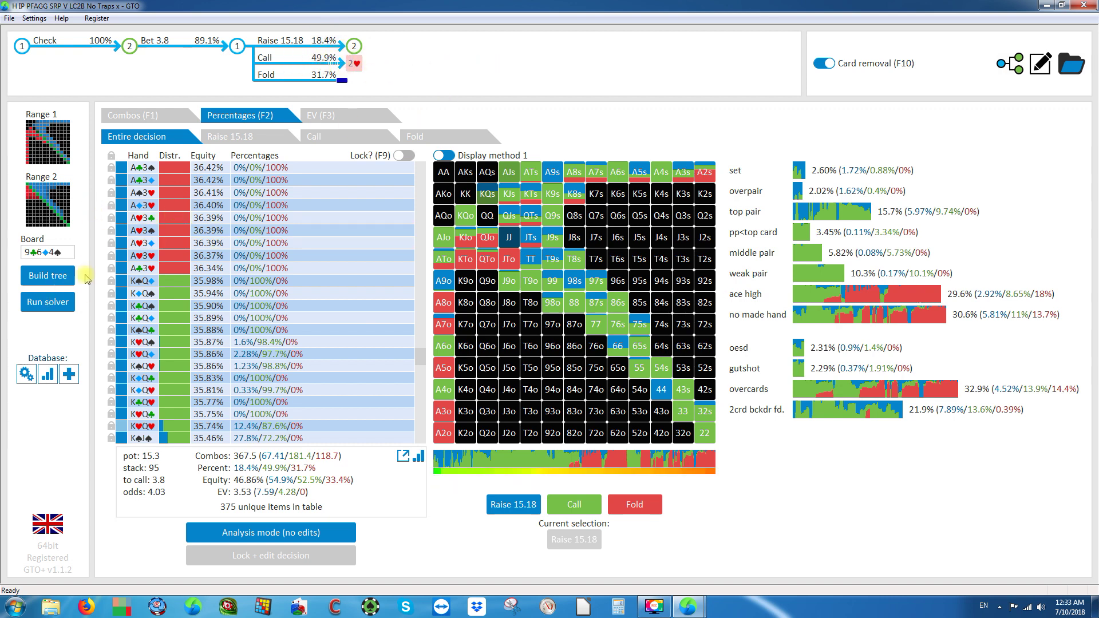
Load the 9♣8♦3♠ tree from the database and view player 2's decision and player 1's response to the 3.8 bet.
left_click(48, 301)
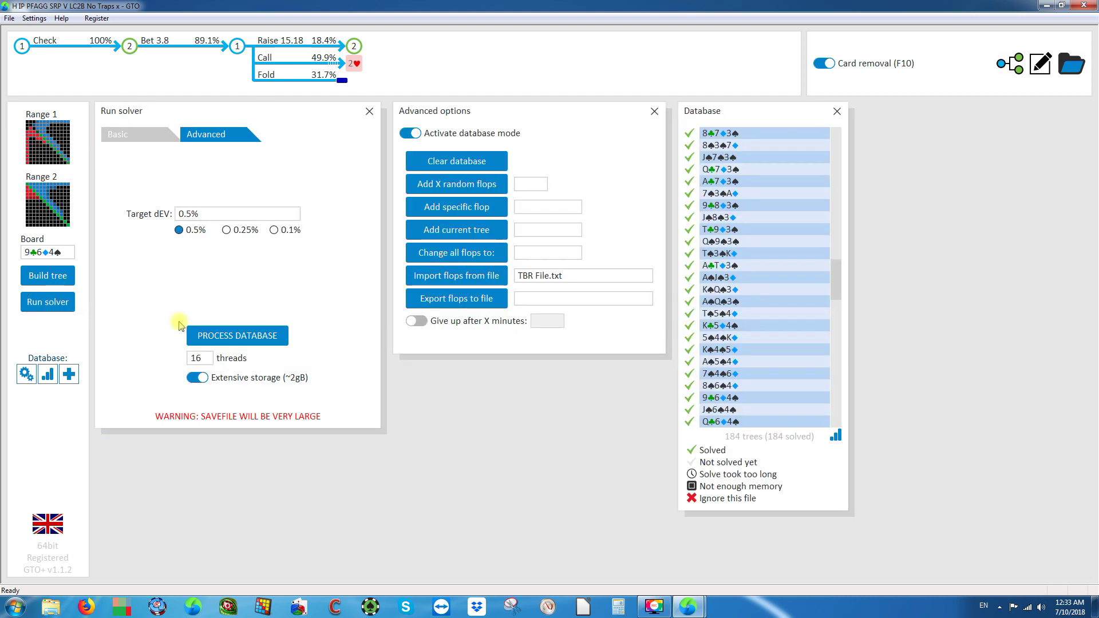
double_click(737, 205)
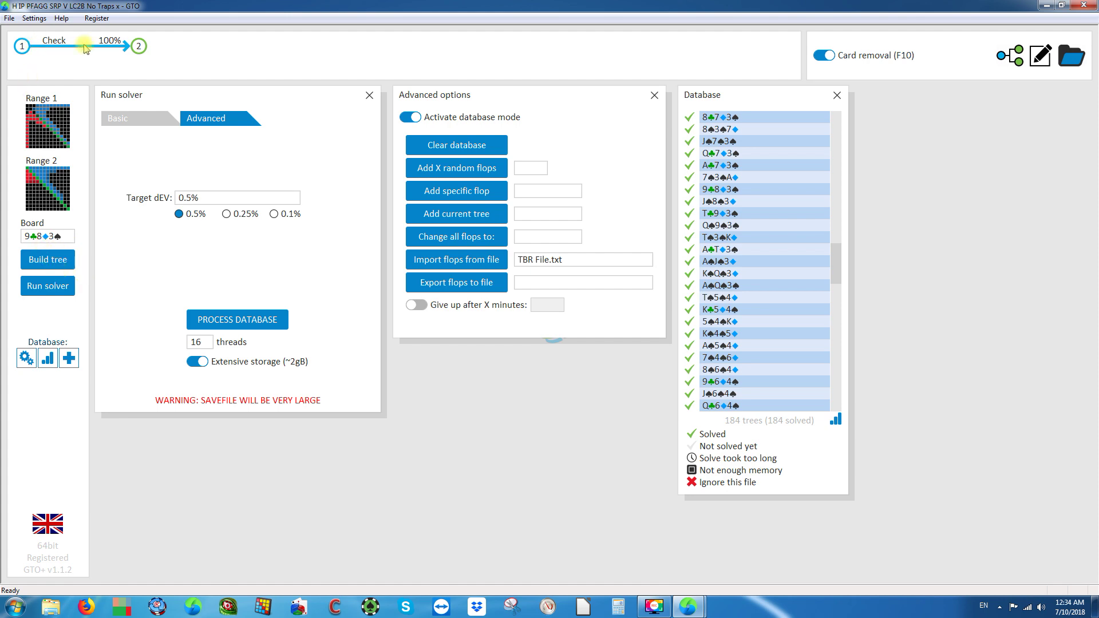
left_click(135, 47)
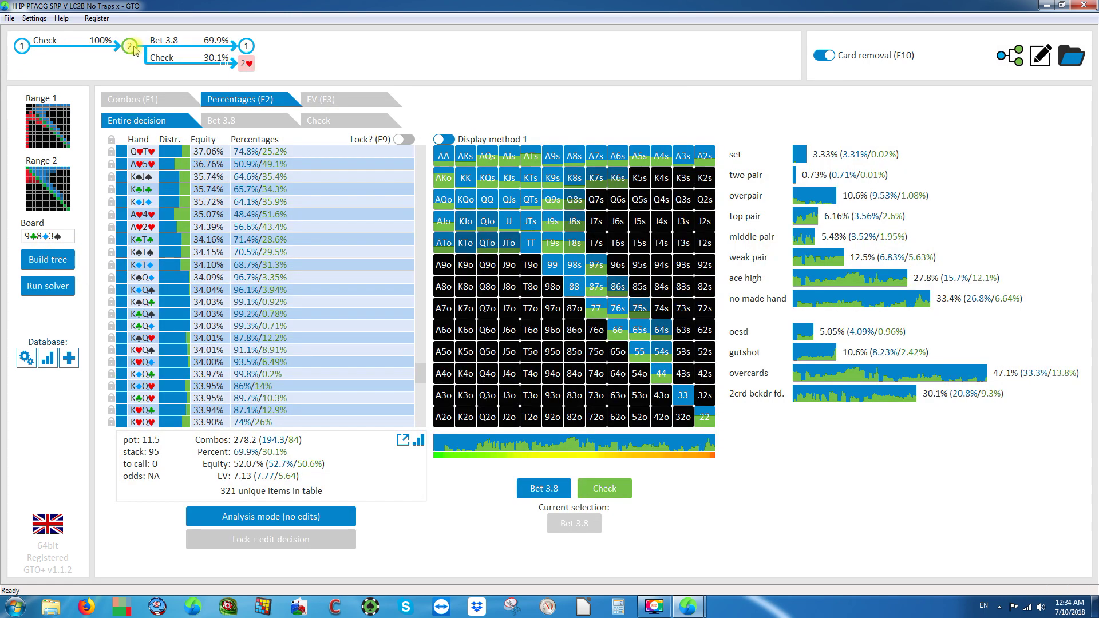
left_click(247, 48)
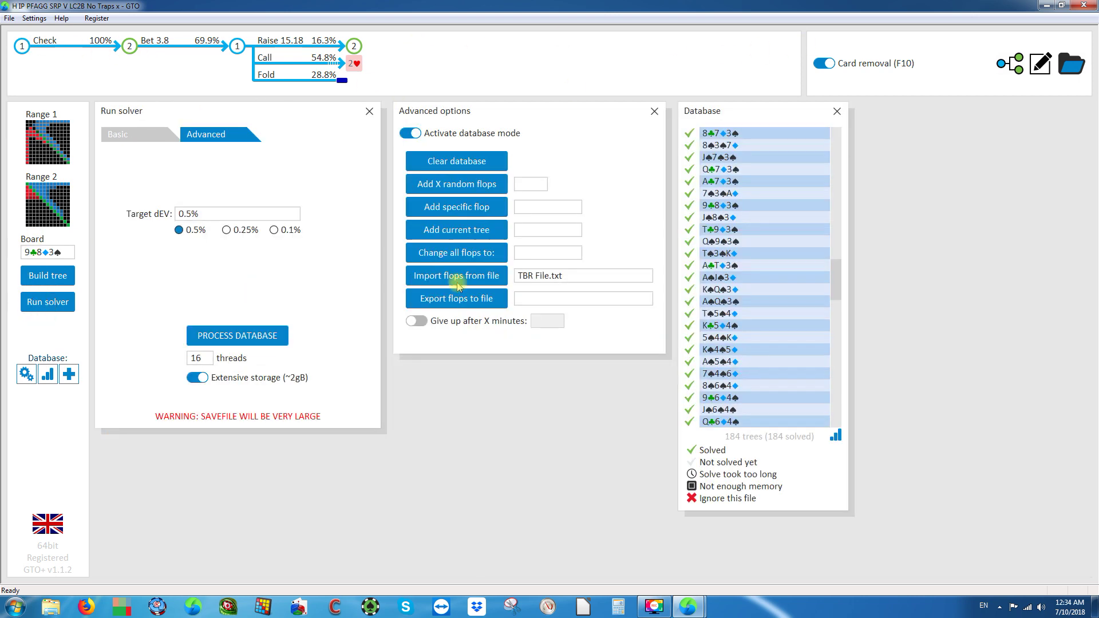
left_click(47, 302)
Examine the hand tables for player 1's opening decision and player 2's decision on 9♣8♦3♠, starting from the strongest hands.
left_click(22, 46)
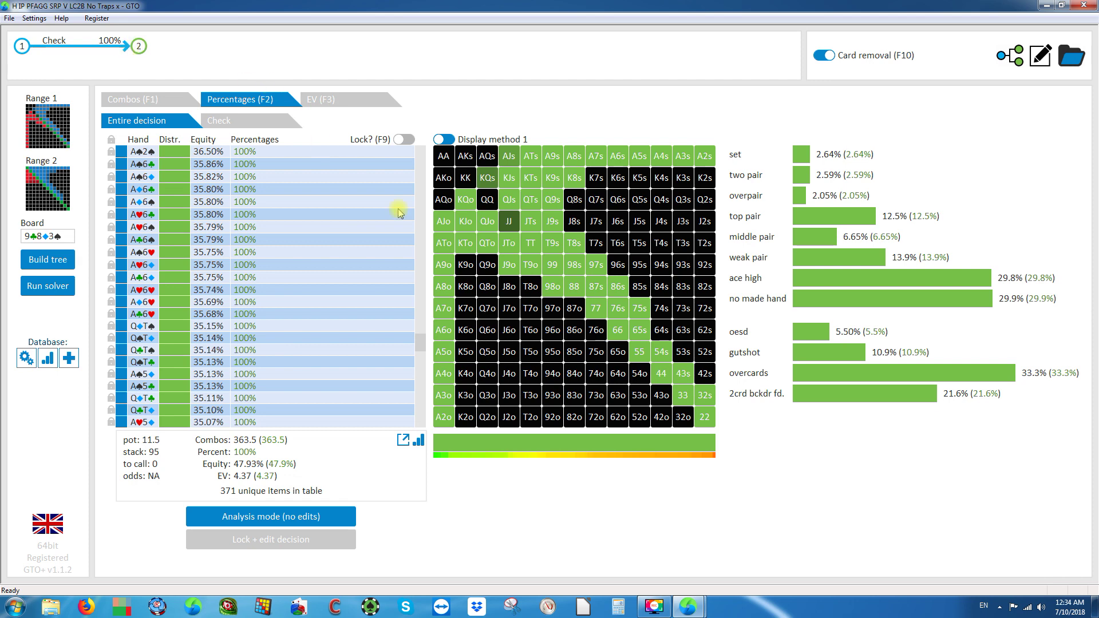
scroll(400, 208, "up", 20)
left_click(138, 46)
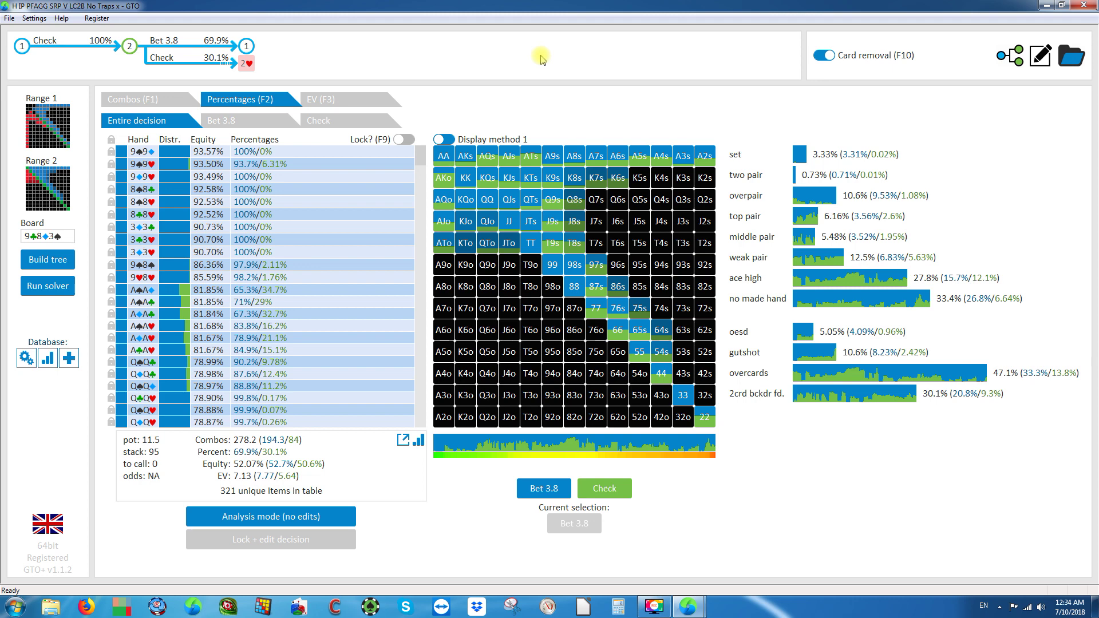
left_click(21, 46)
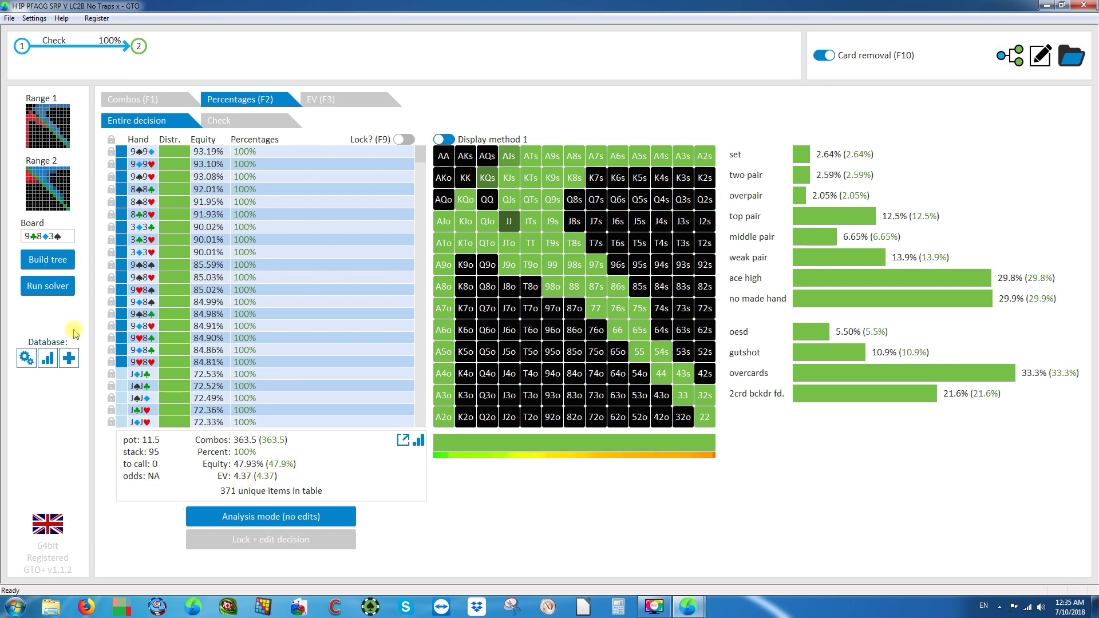
View the tree-building settings, then compare both players' flop decision summaries.
left_click(37, 269)
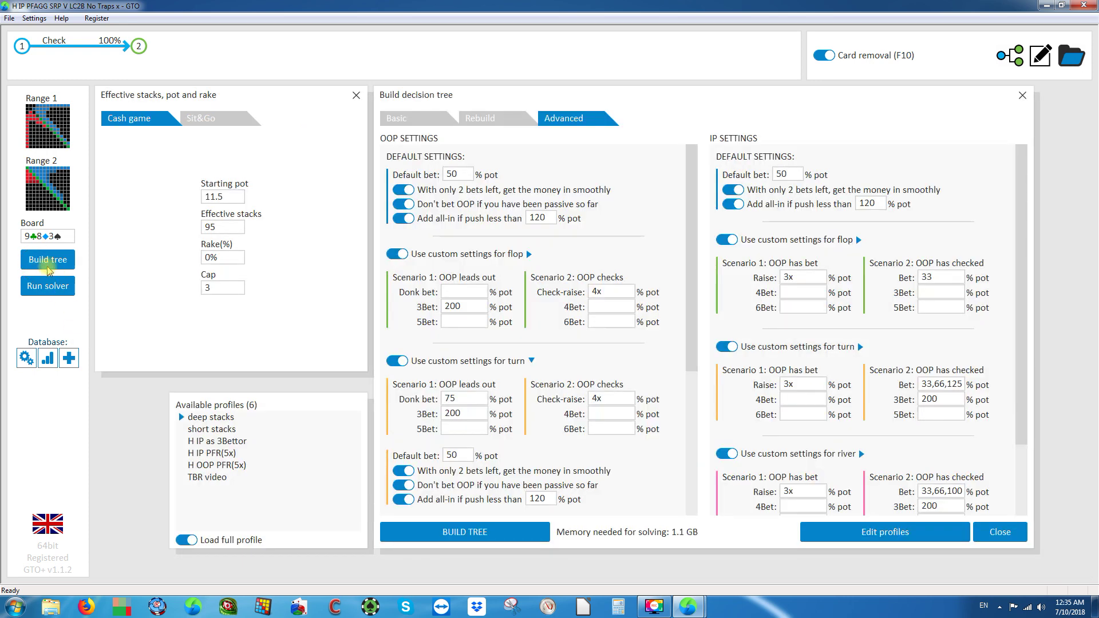
left_click(22, 46)
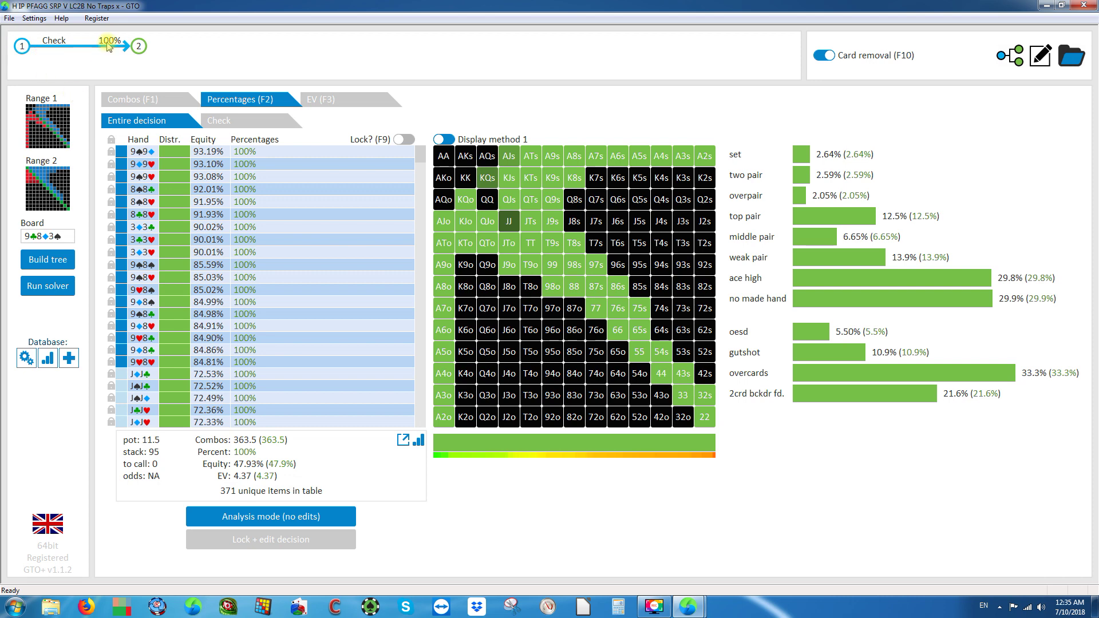
left_click(138, 47)
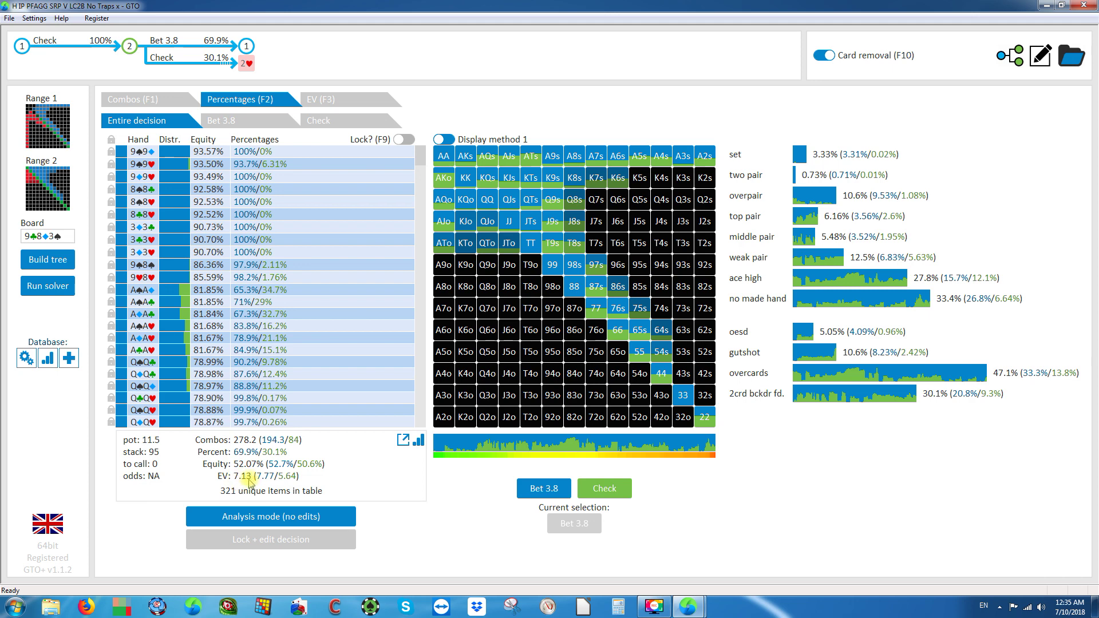
left_click(21, 46)
left_click(130, 47)
left_click(22, 46)
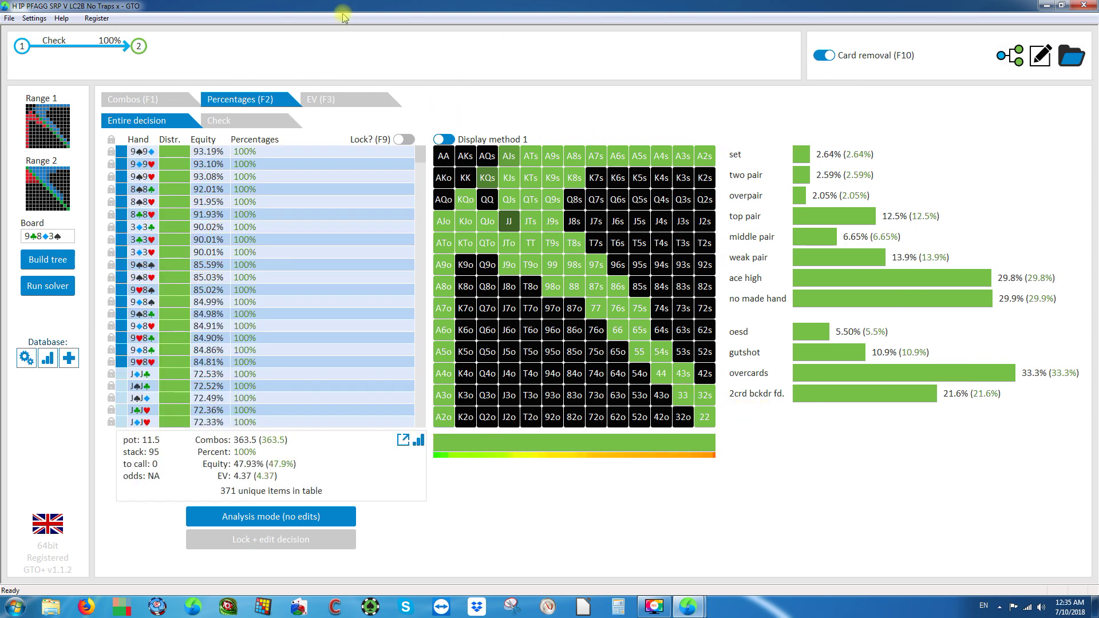
Alternate between player 1's and player 2's flop decisions to compare their combos, equity, EV and hand categories.
right_click(751, 237)
right_click(558, 327)
left_click(138, 46)
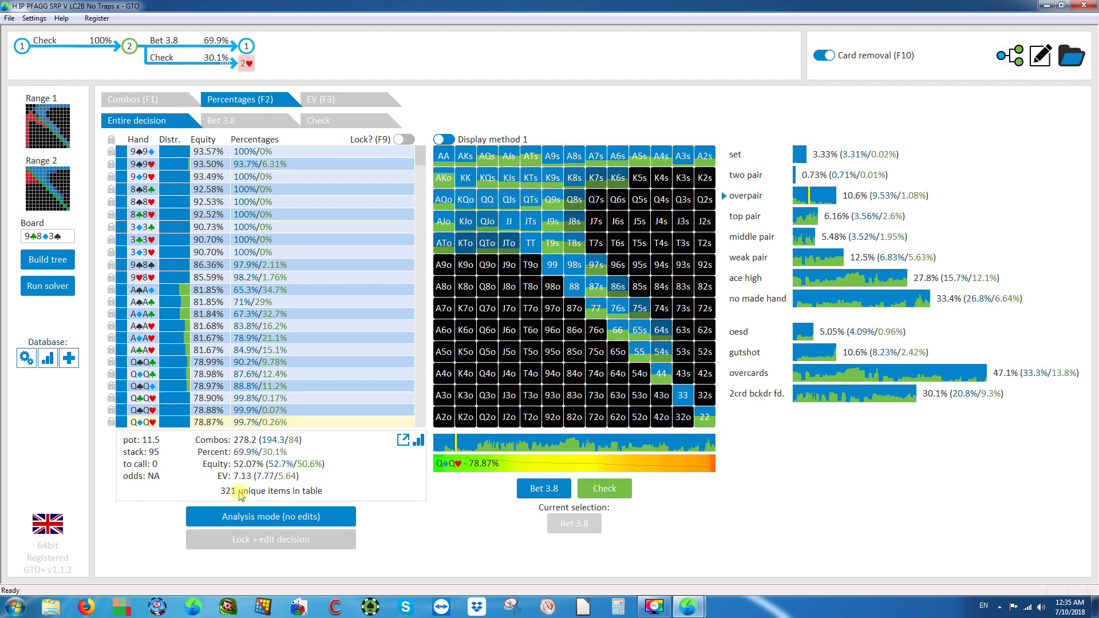
left_click(22, 48)
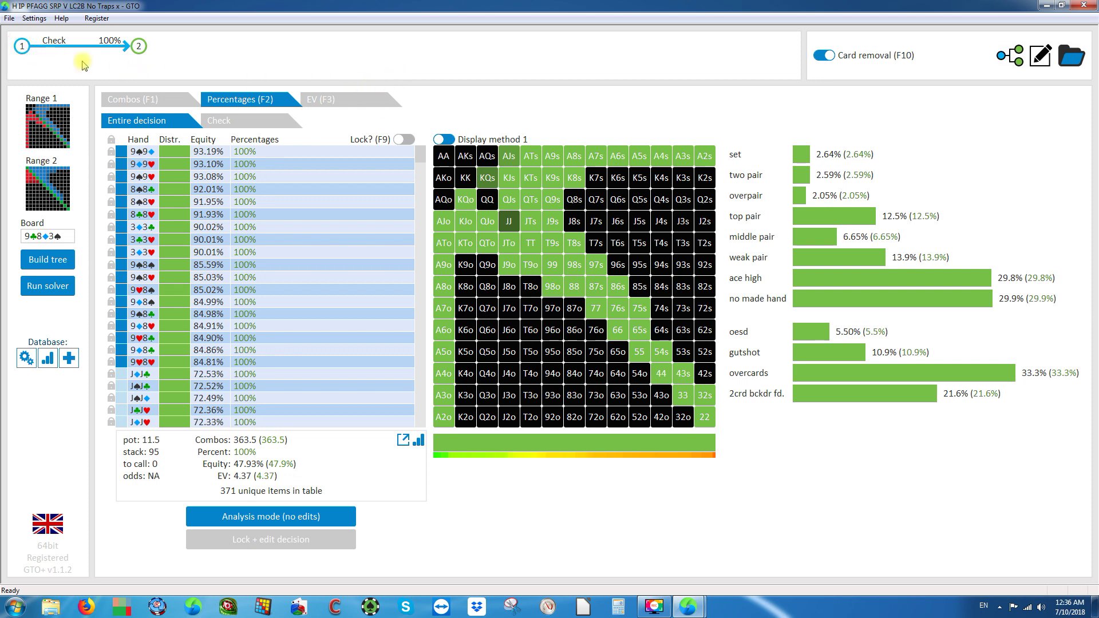
left_click(138, 47)
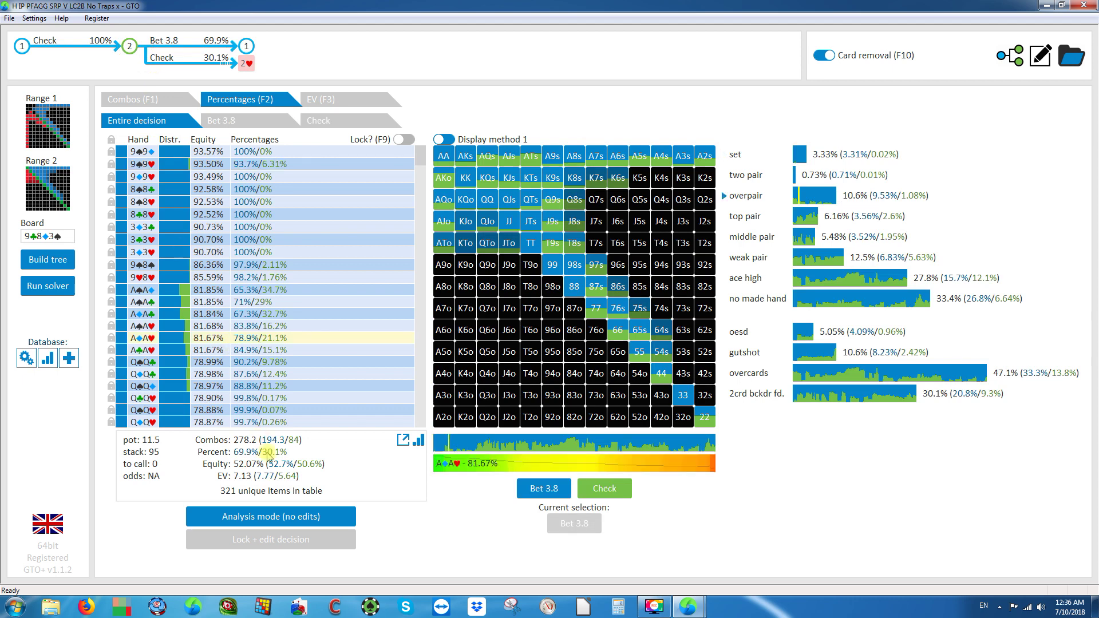
left_click(21, 45)
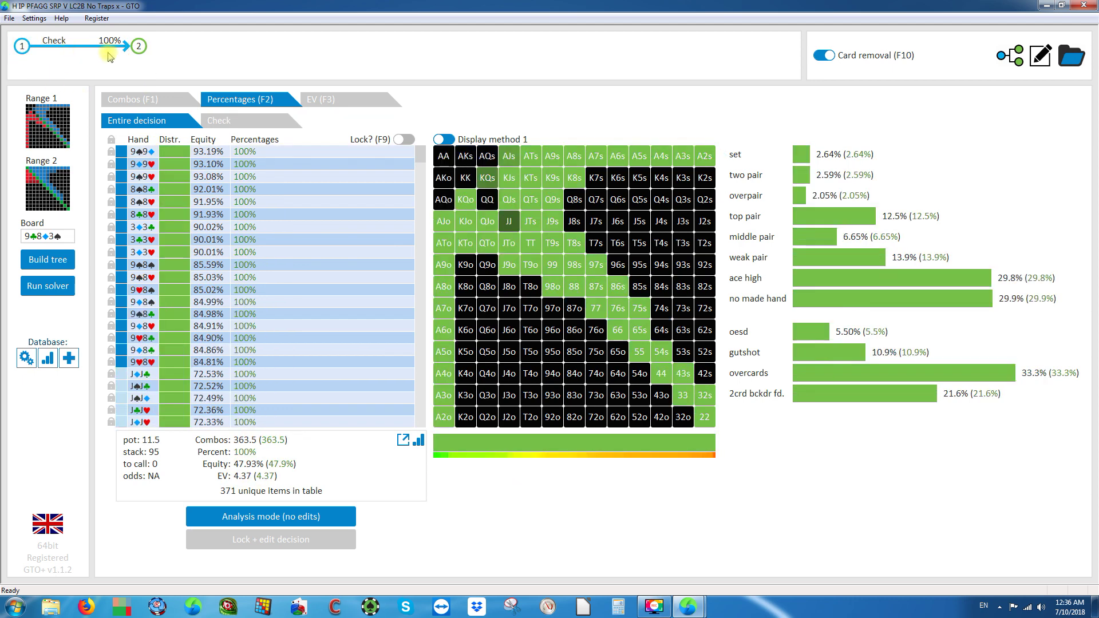
left_click(137, 47)
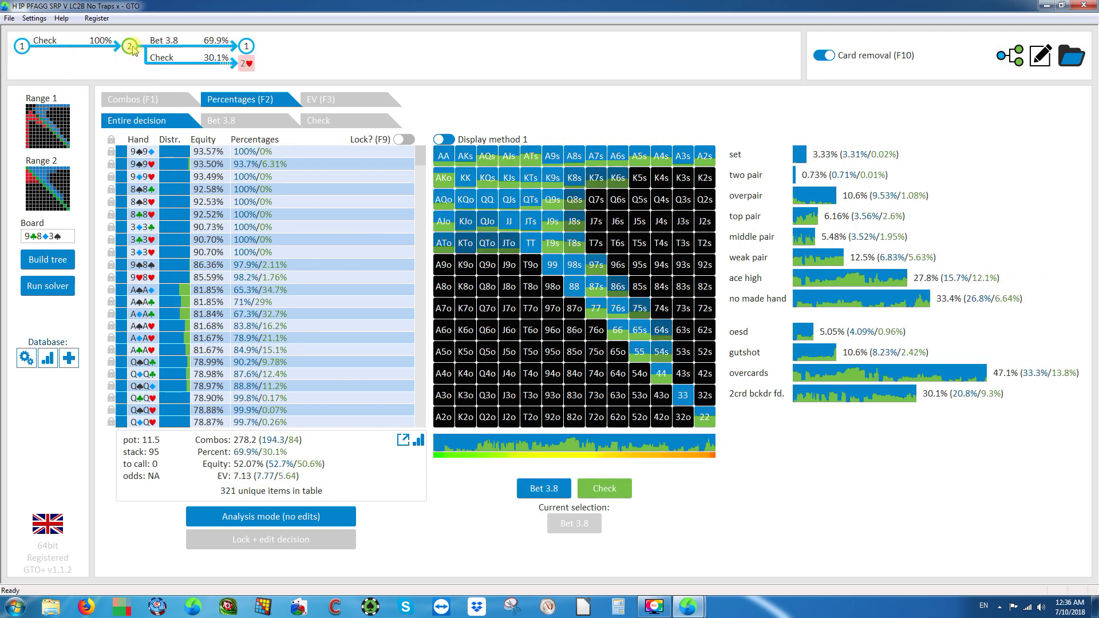
left_click(22, 46)
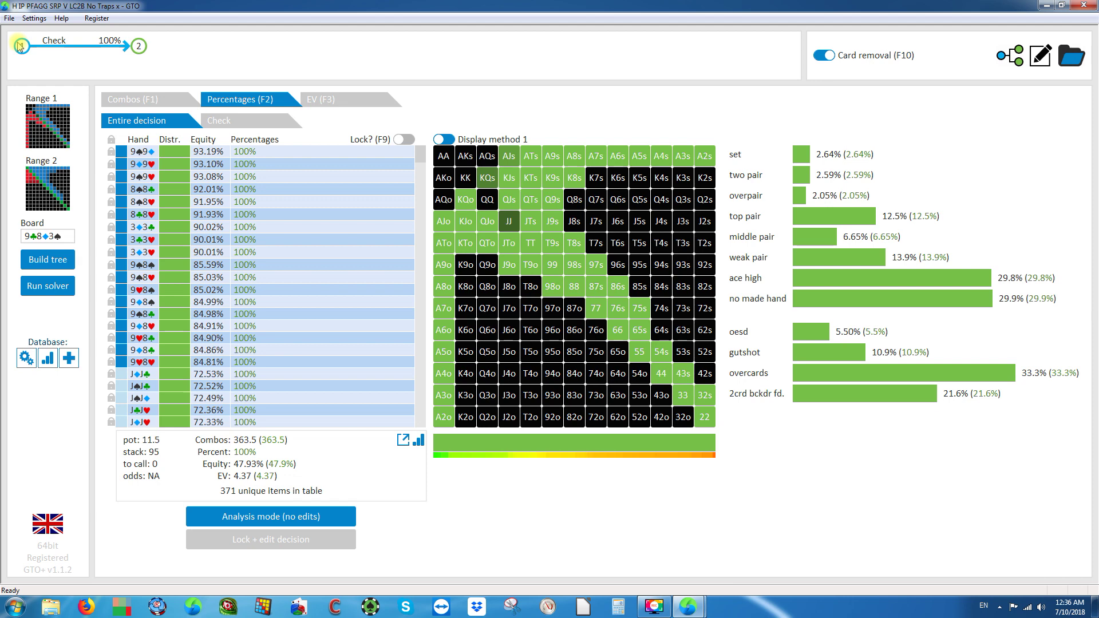
left_click(136, 47)
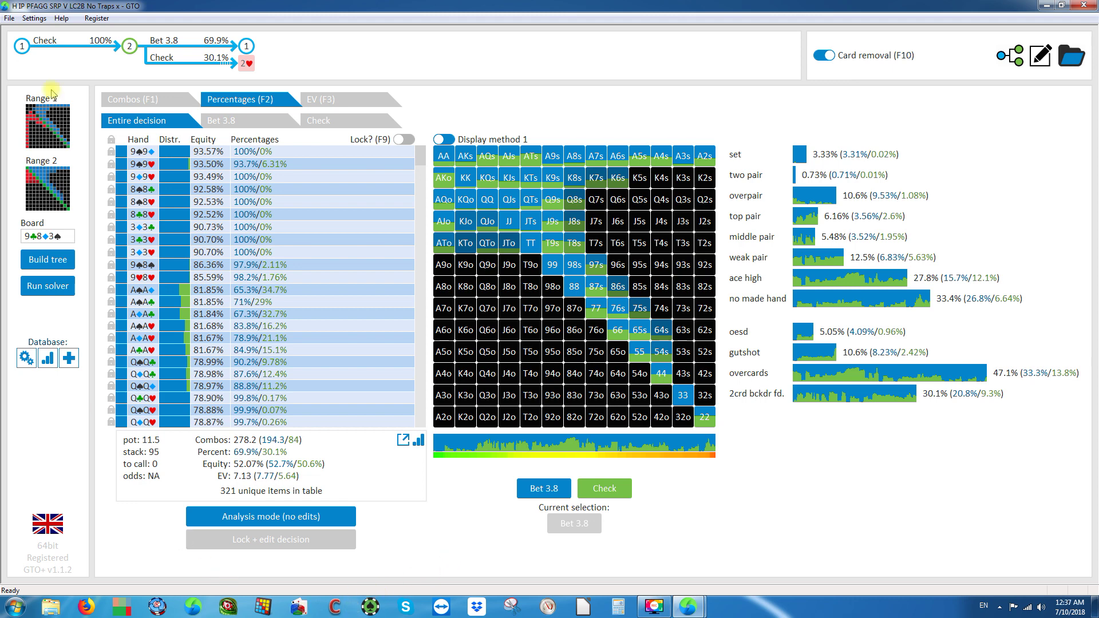
Lock player 2's flop decision for editing and look down its hand table.
left_click(131, 48)
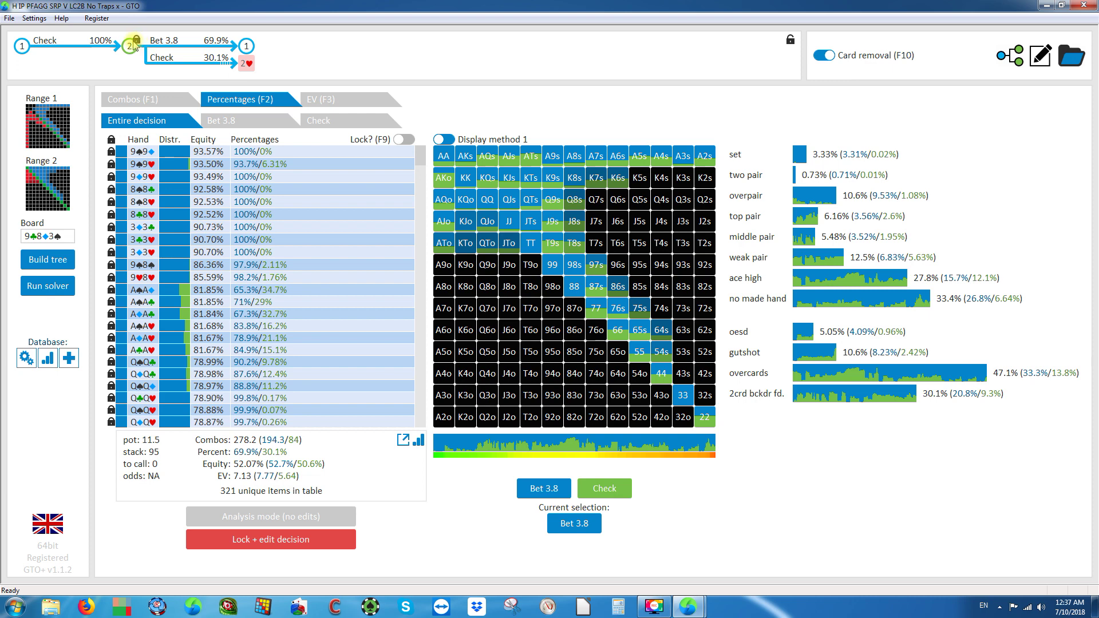
left_click(131, 45)
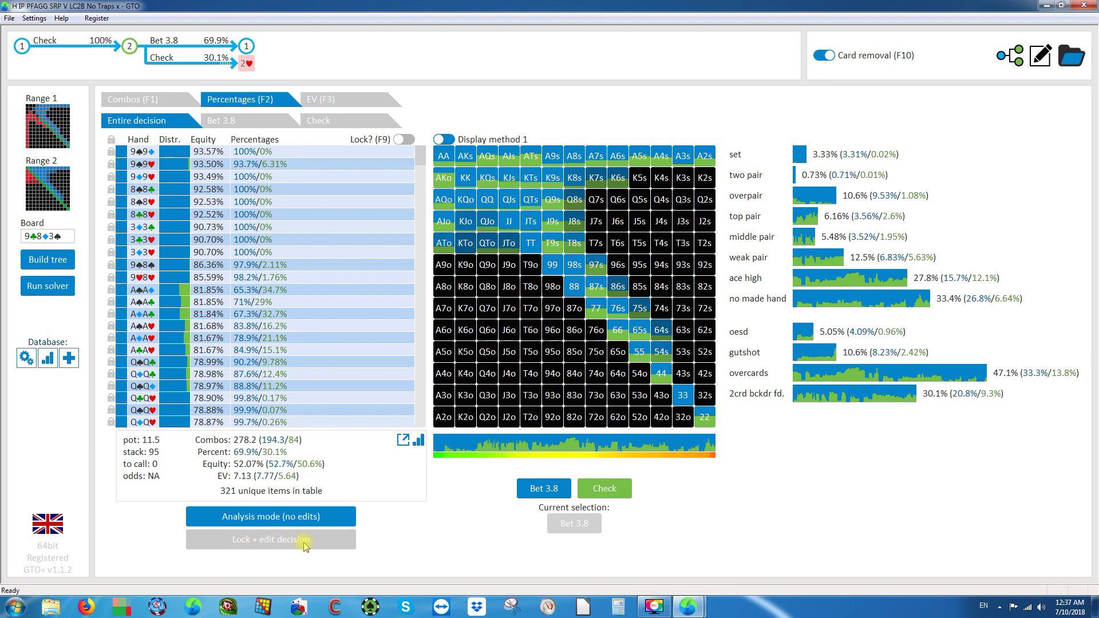
left_click(335, 545)
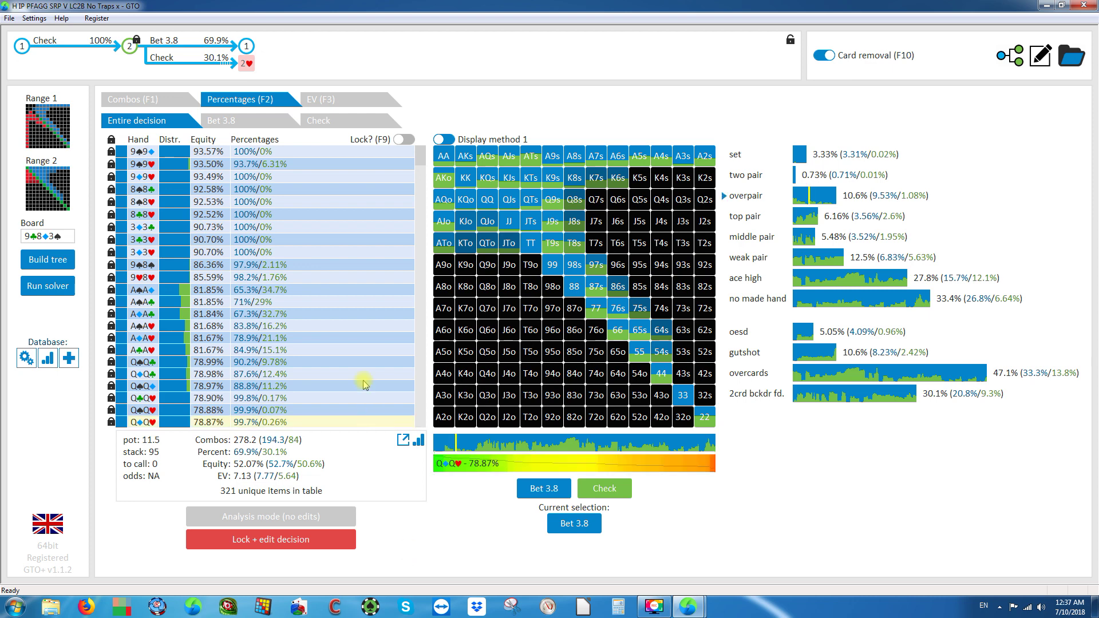
scroll(606, 488, "down", 10)
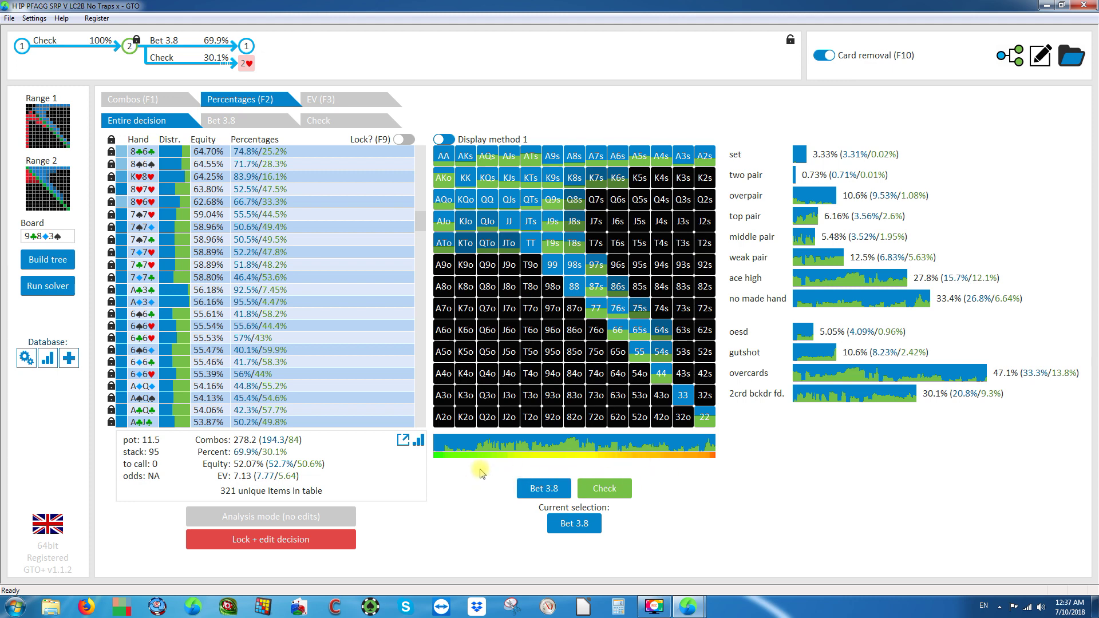
Choose Check as the action to assign and make all pocket tens check 100% in player 2's locked decision.
left_click(599, 491)
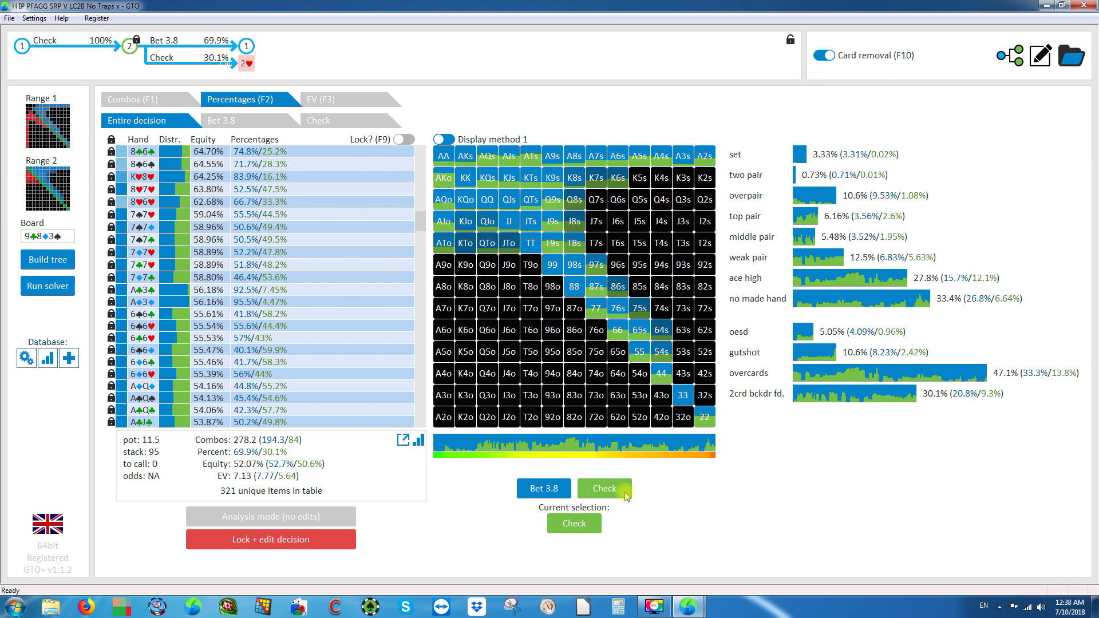
left_click(593, 526)
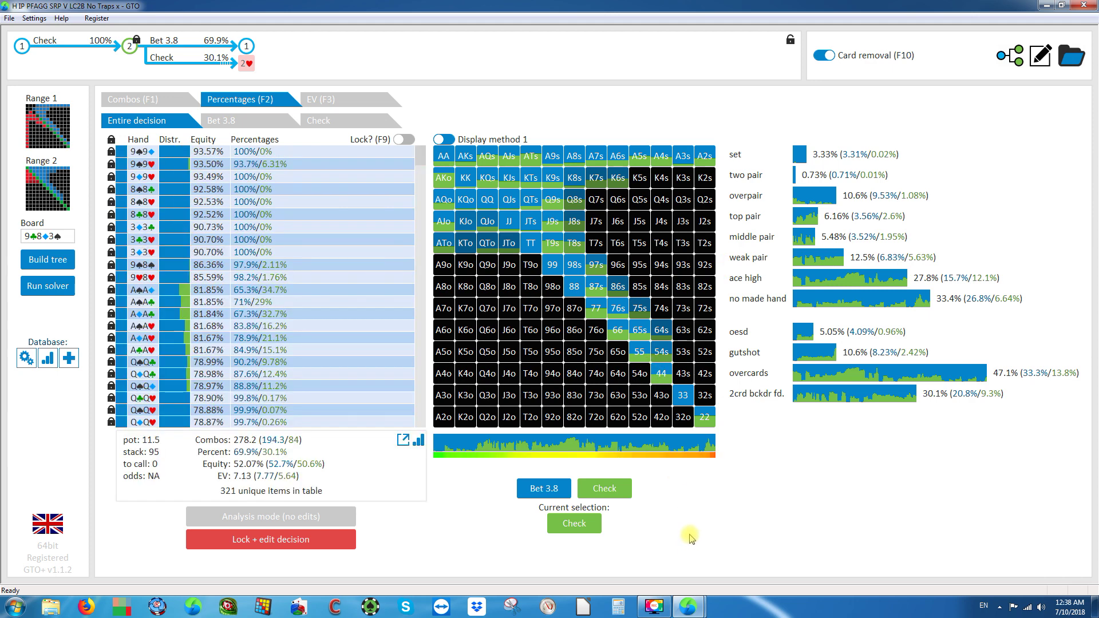
mouse_move(595, 288)
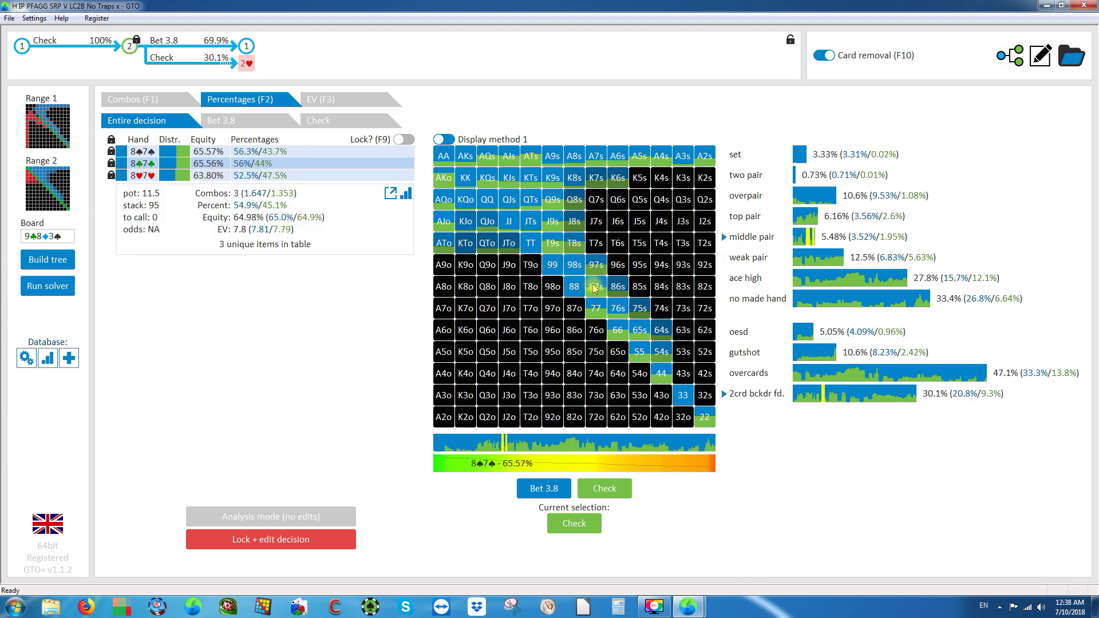
mouse_move(564, 274)
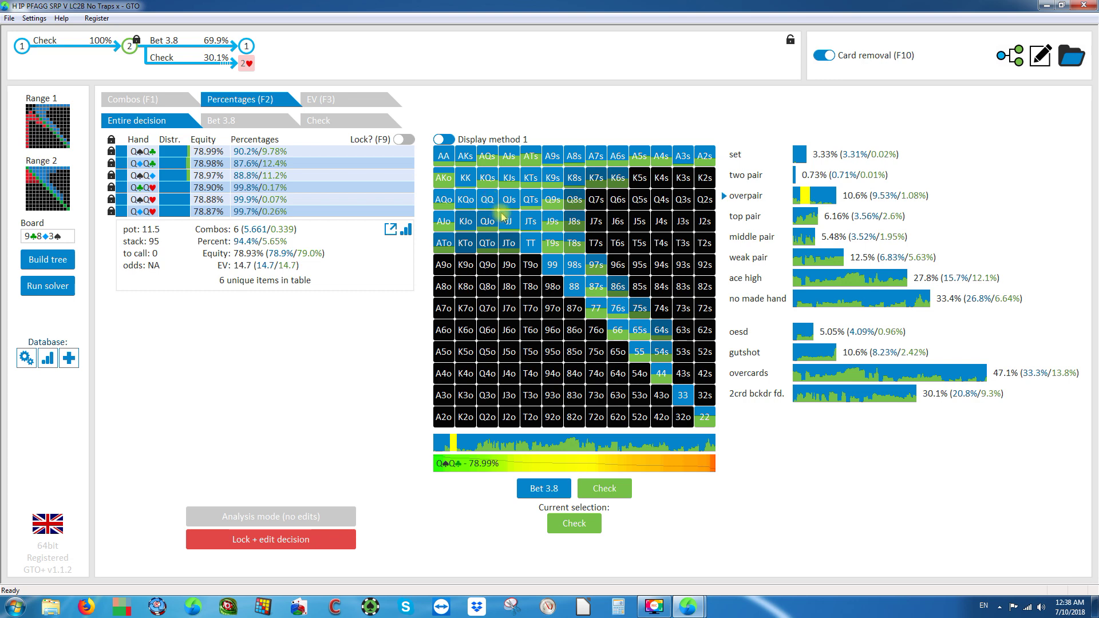
left_click(531, 246)
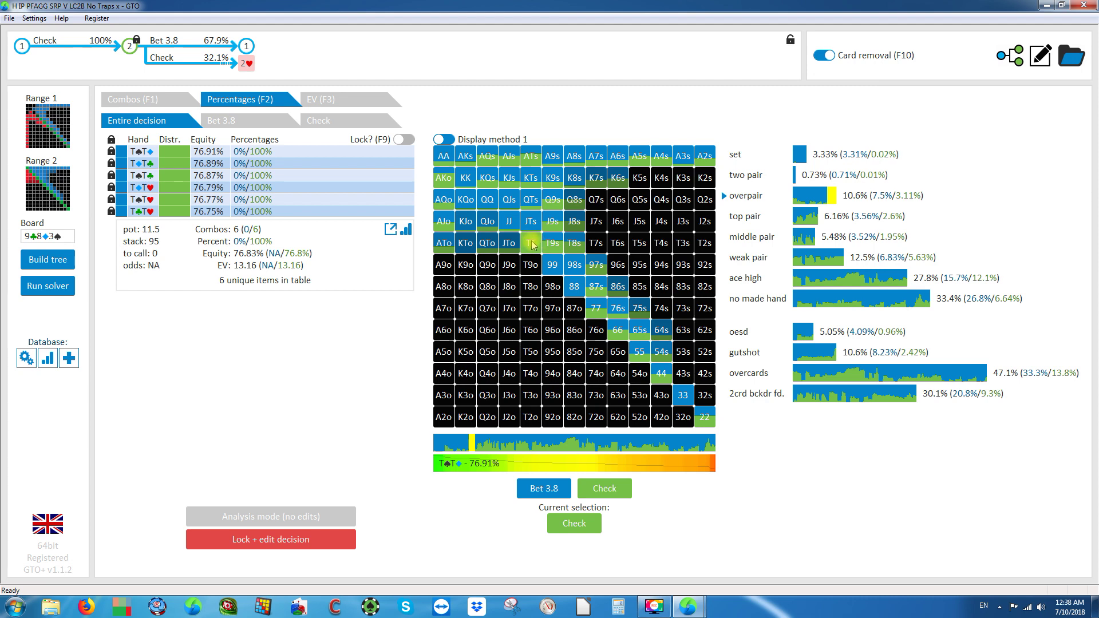
Undo the strategy change made to pocket tens.
left_click(9, 17)
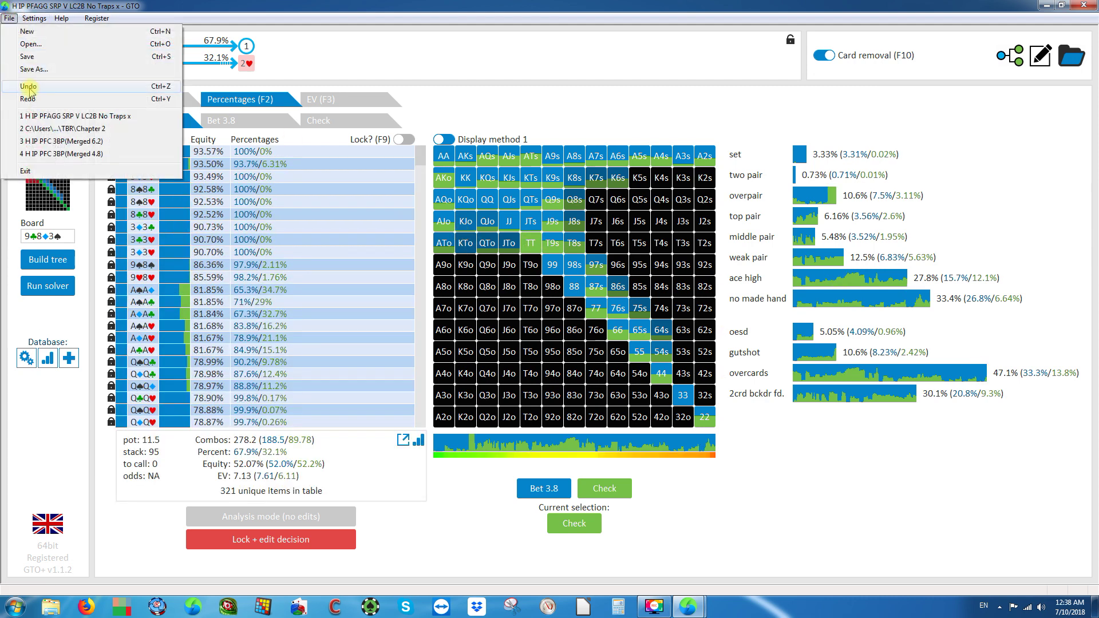
left_click(28, 87)
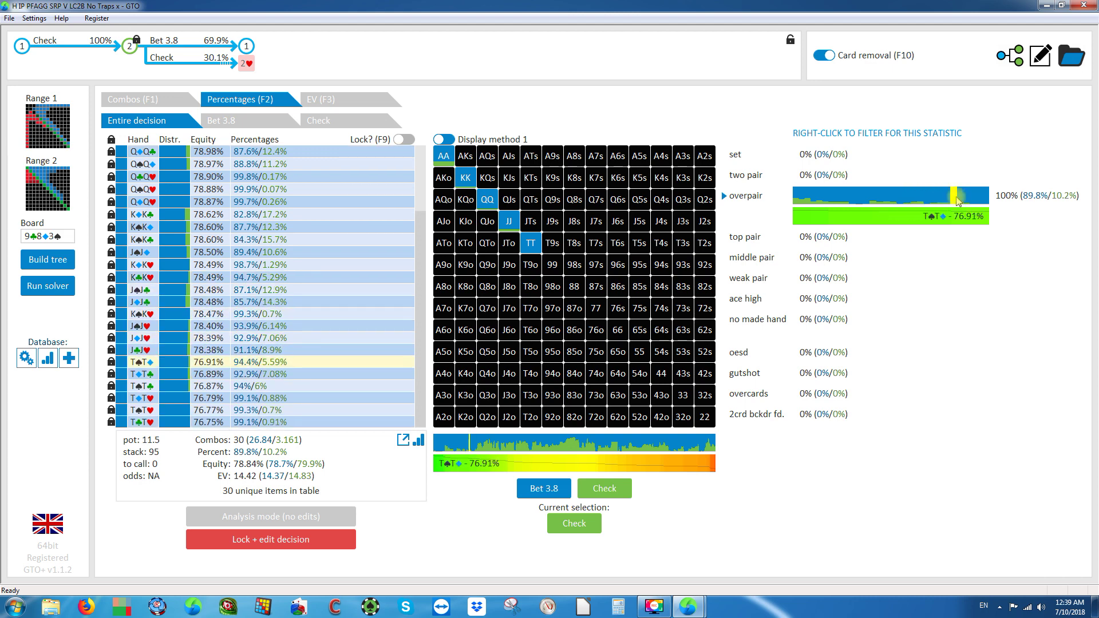
Make T♠T♦, T♠T♣ and T♠T♥ check 100% from the overpair category, and view the pocket tens in the full range.
left_click(957, 198)
left_click(968, 198)
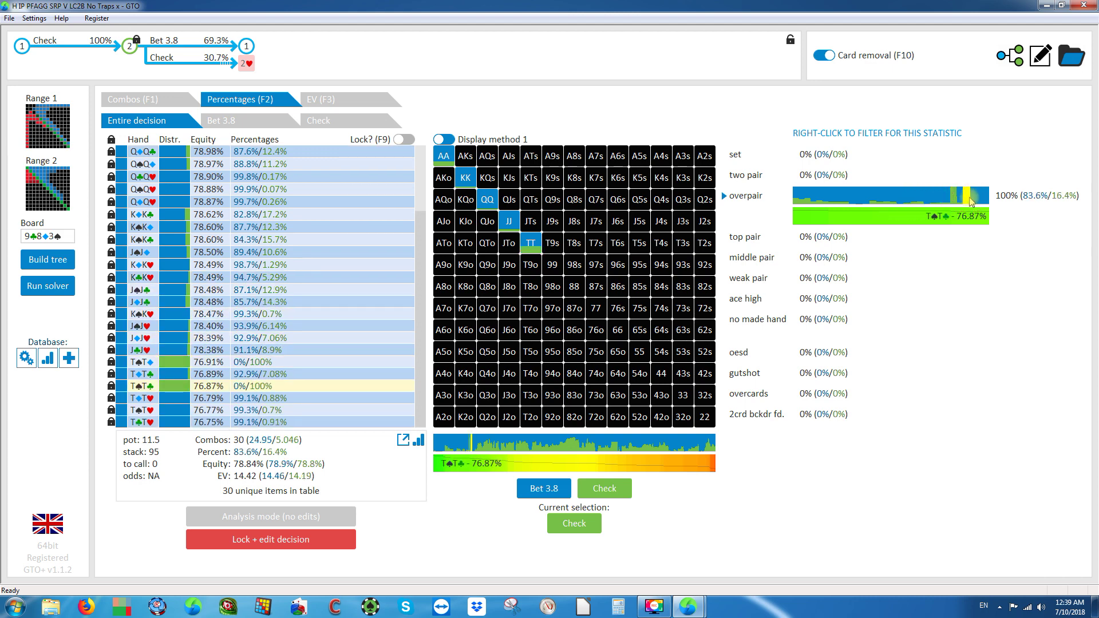
left_click(982, 198)
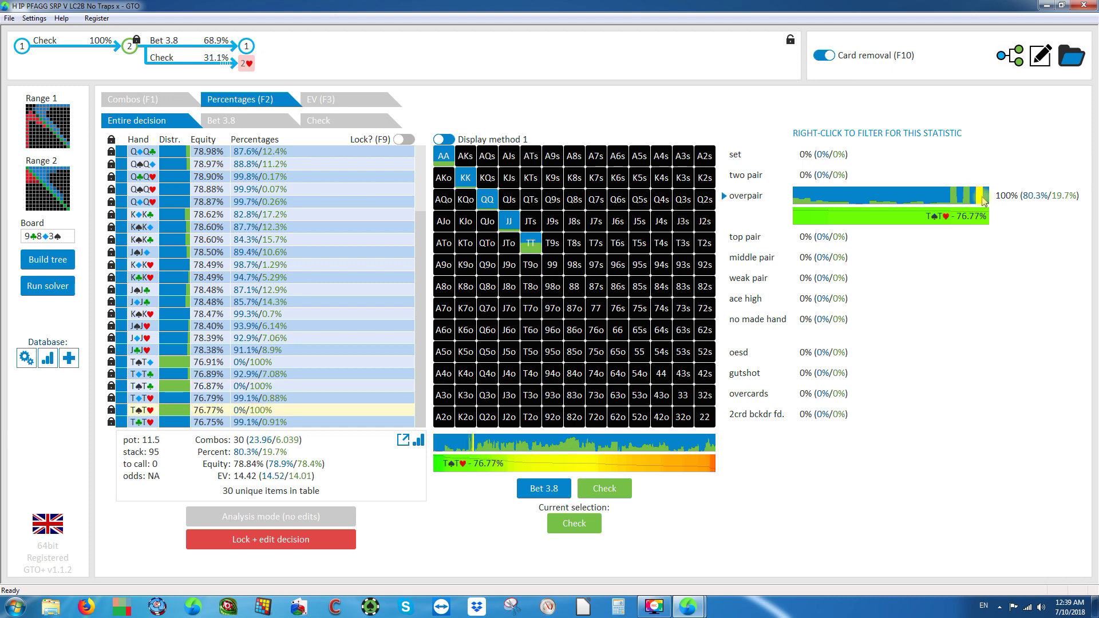
right_click(983, 201)
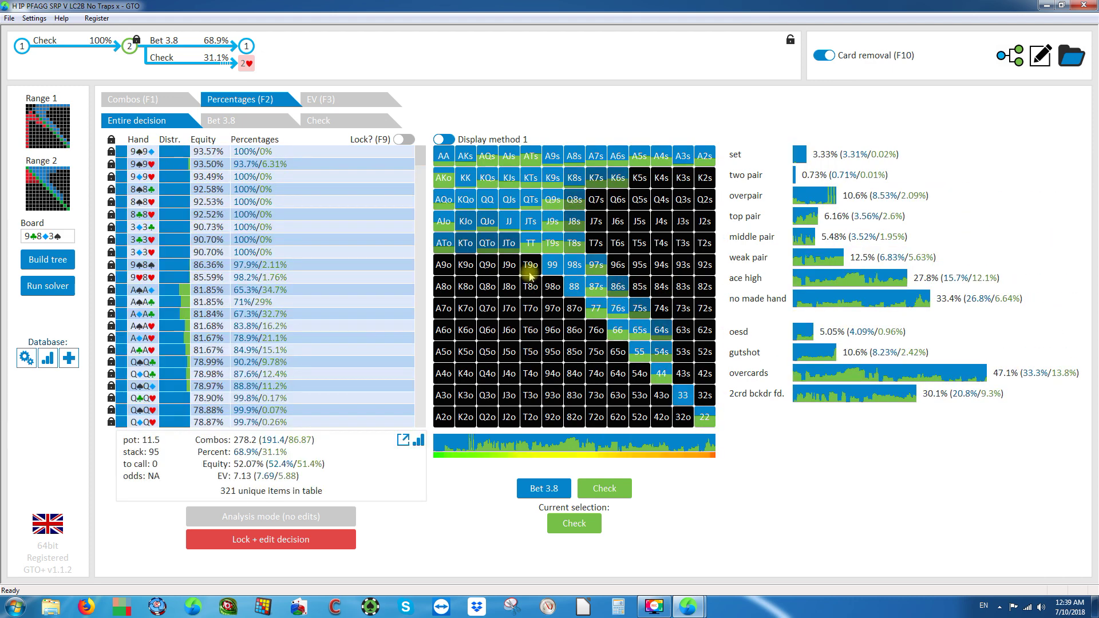
left_click(536, 251)
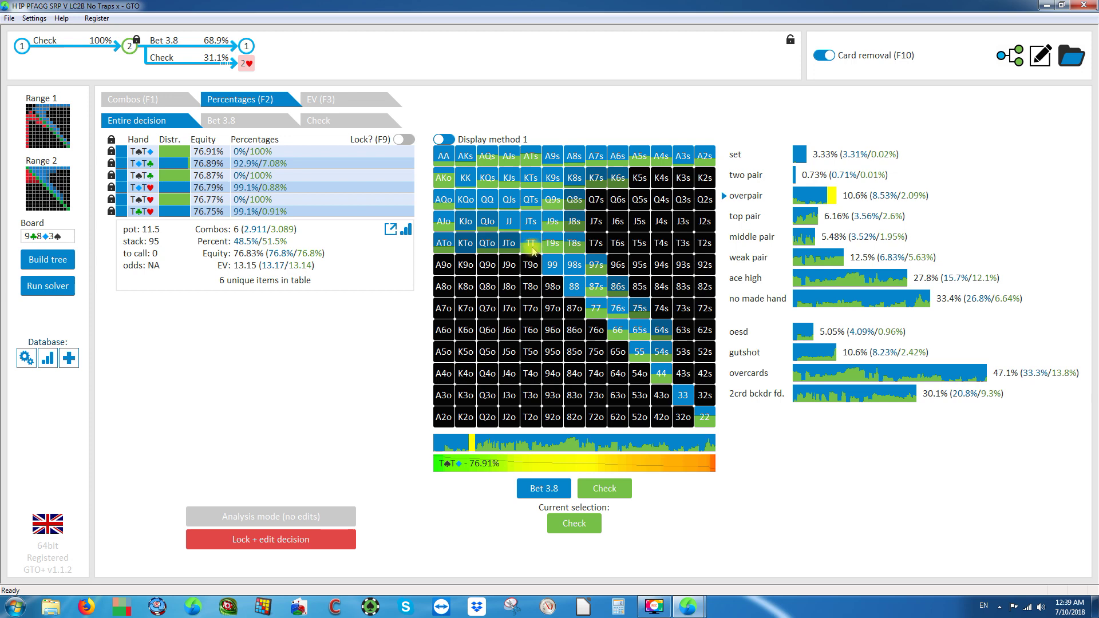
right_click(761, 195)
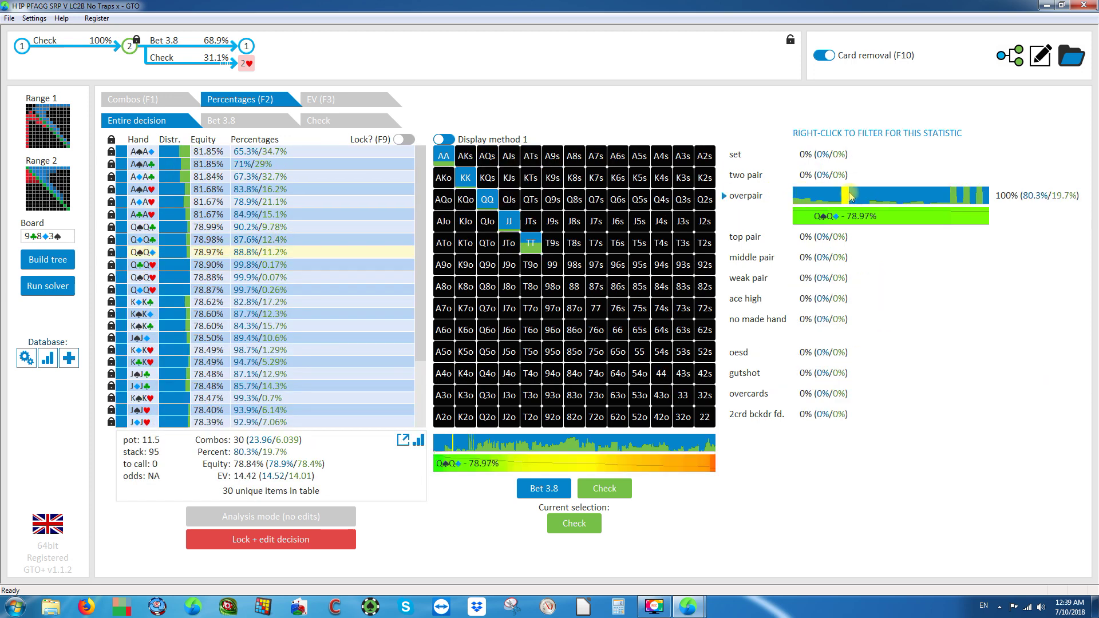
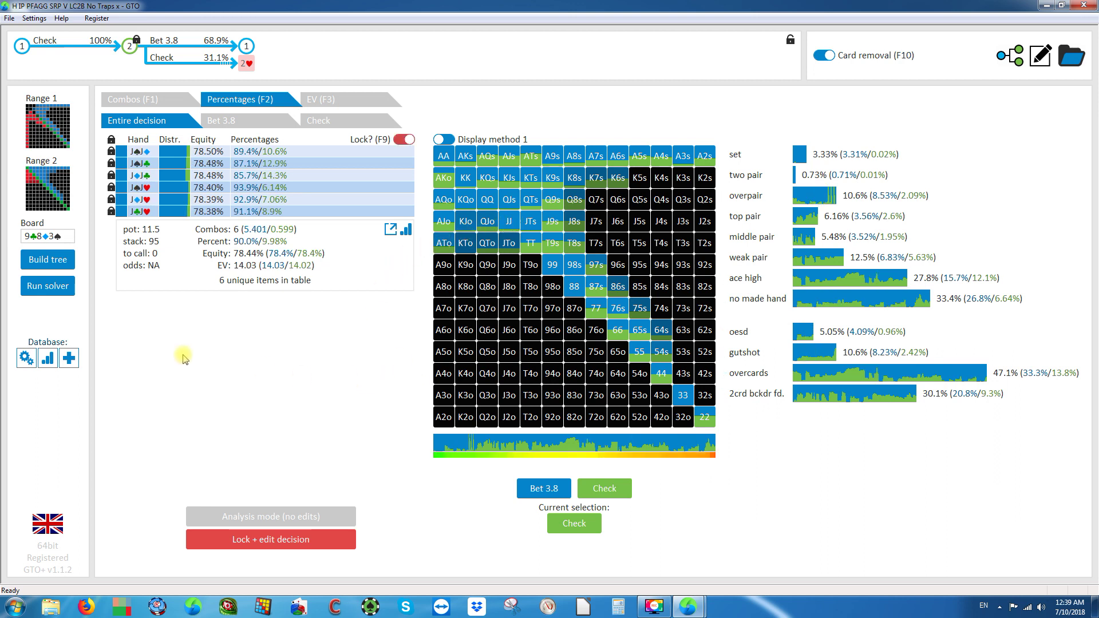
Split the pocket jacks by suit: J♠J♦, J♠J♥ and J♦J♥ check 100%, while J♠J♣, J♦J♣ and J♣J♥ bet 3.8.
left_click(172, 187)
left_click(172, 199)
left_click(170, 152)
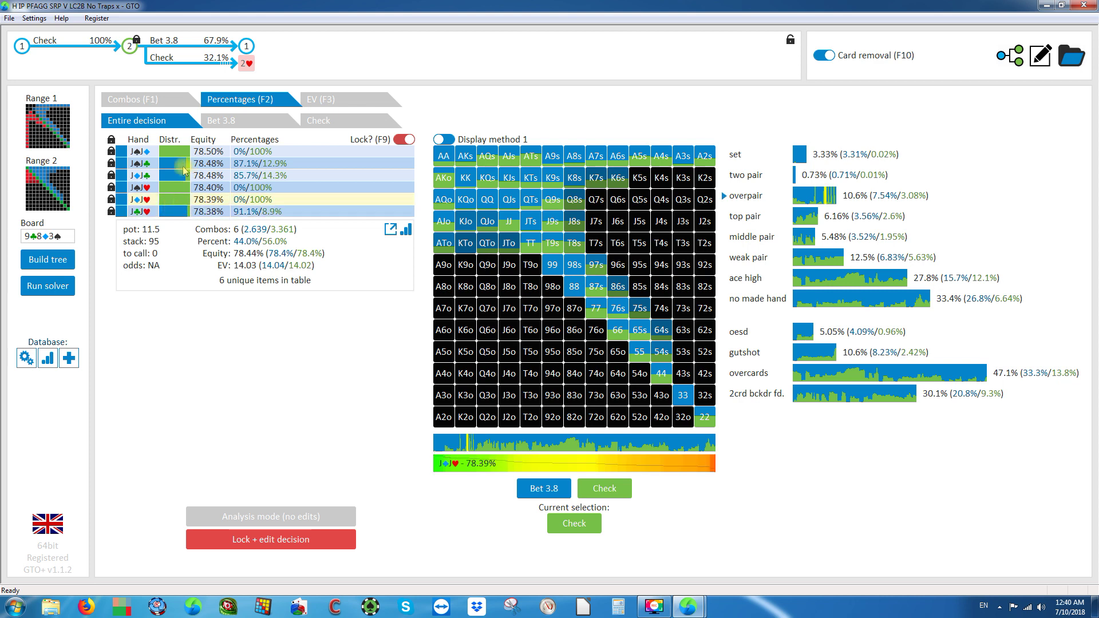
left_click(550, 488)
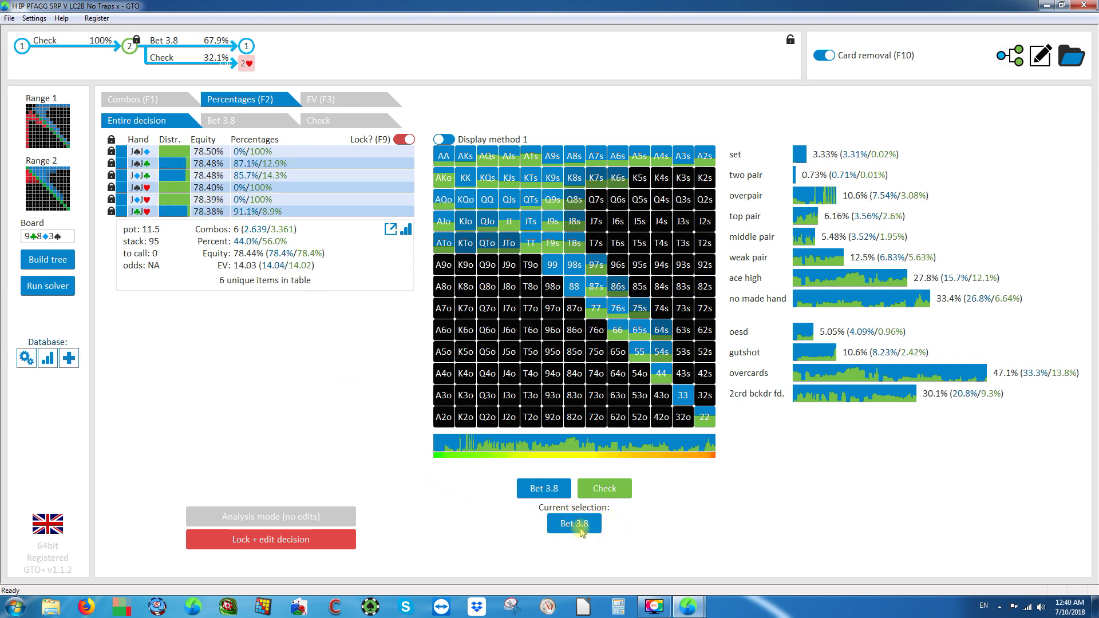
left_click(171, 163)
left_click(172, 175)
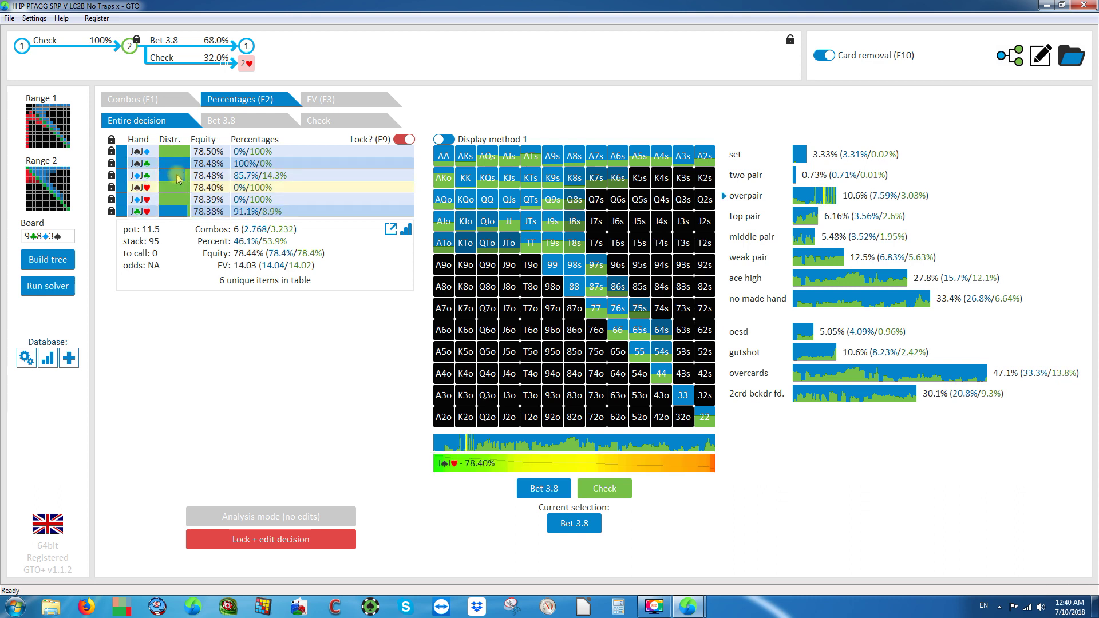
left_click(172, 211)
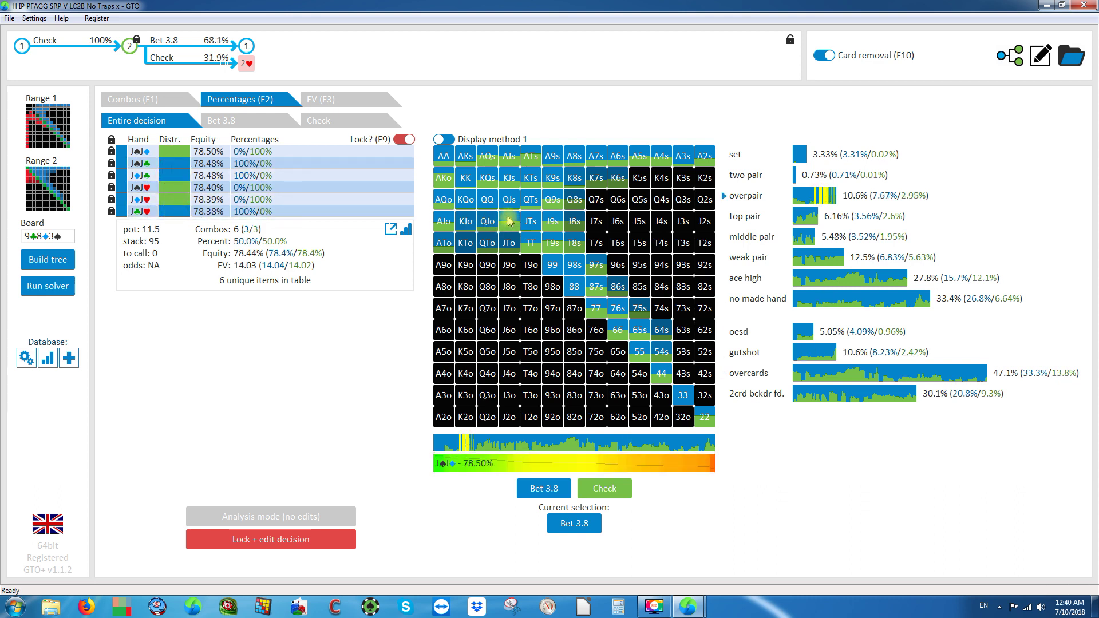
Define a mixed action of 75% Bet 3.8 and 25% Check, and apply it to all pocket jacks.
mouse_move(911, 200)
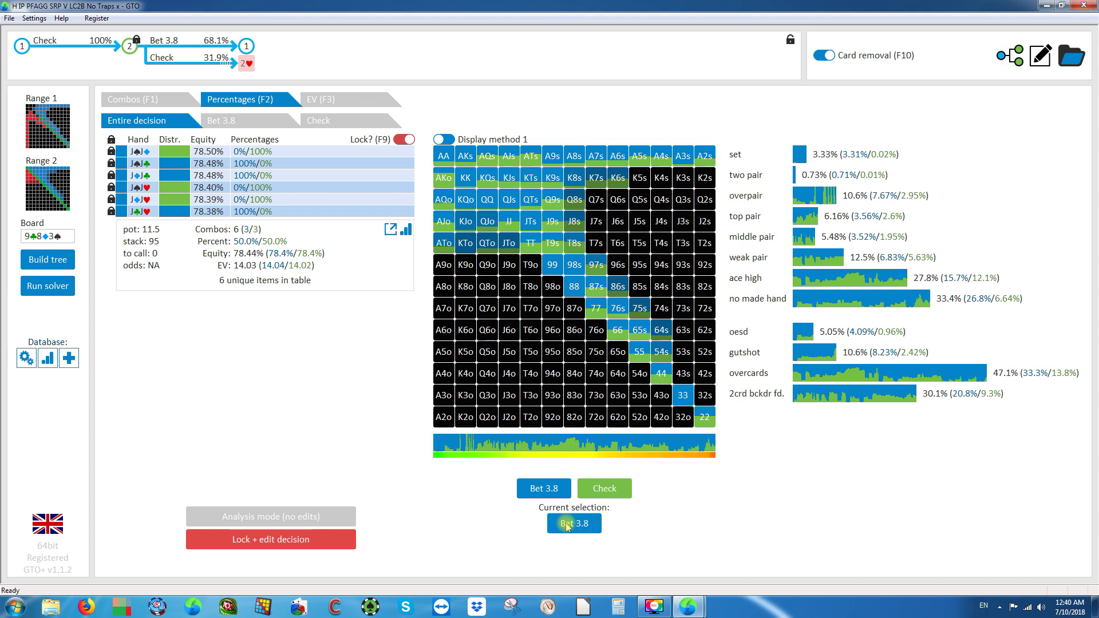
left_click(578, 523)
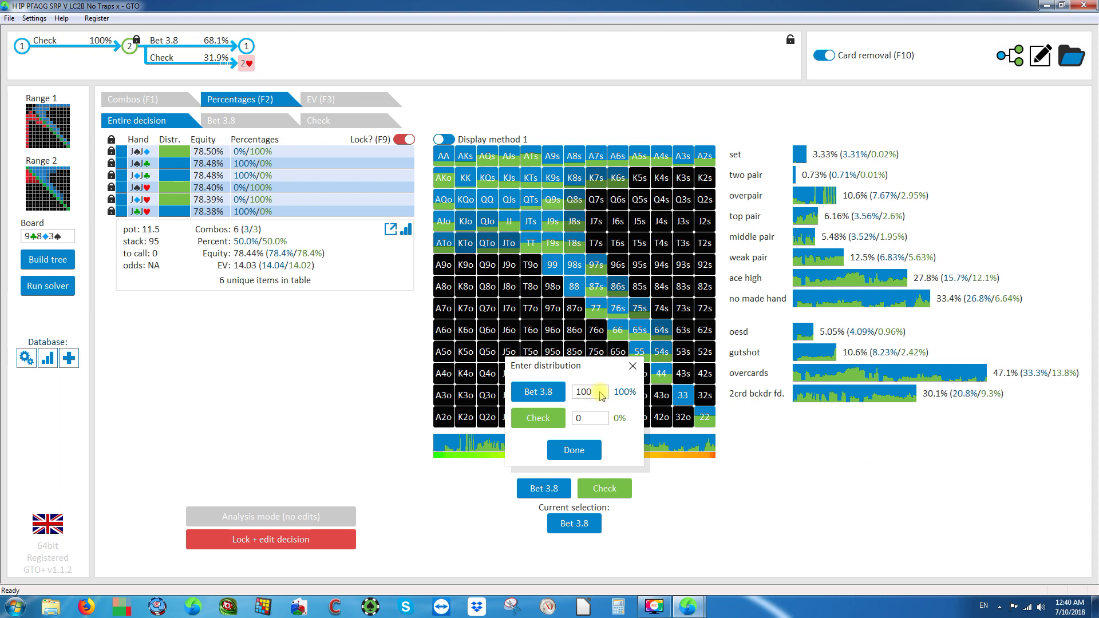
left_click(559, 396)
type("75")
key("Tab")
type("2")
left_click(581, 449)
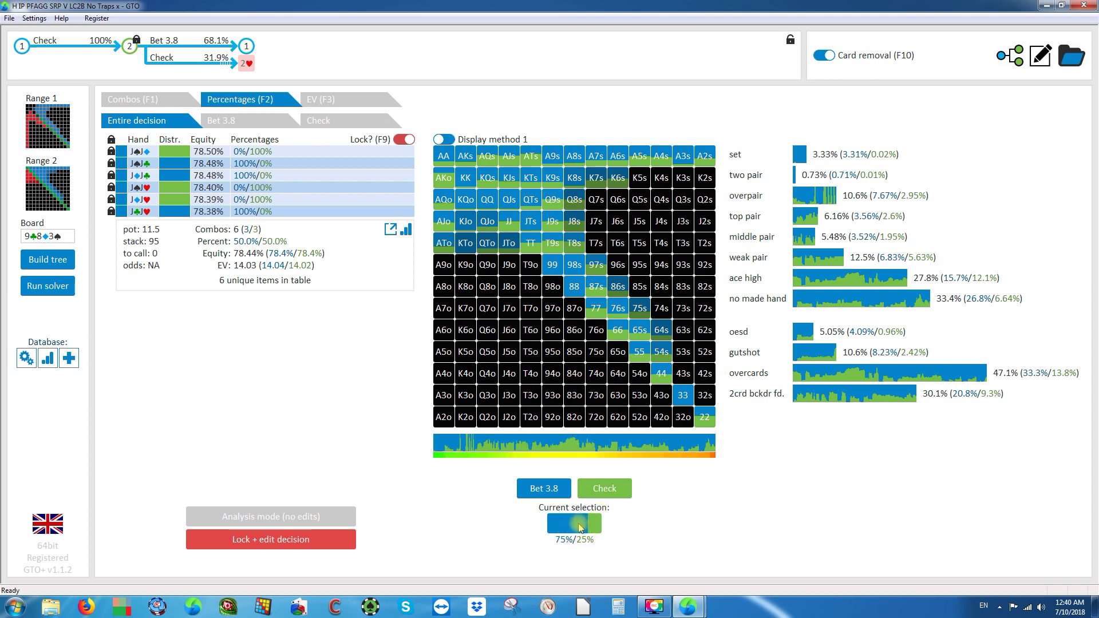
left_click(507, 225)
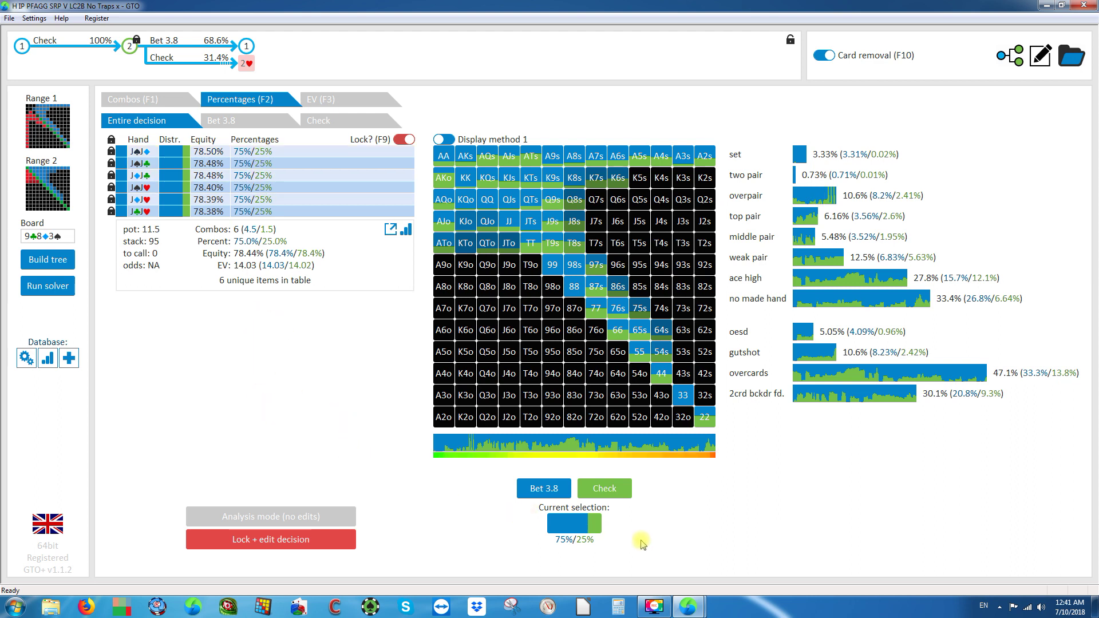
Choose Bet 3.8 as the action and assign it at 100% to player 2's entire range.
left_click(553, 490)
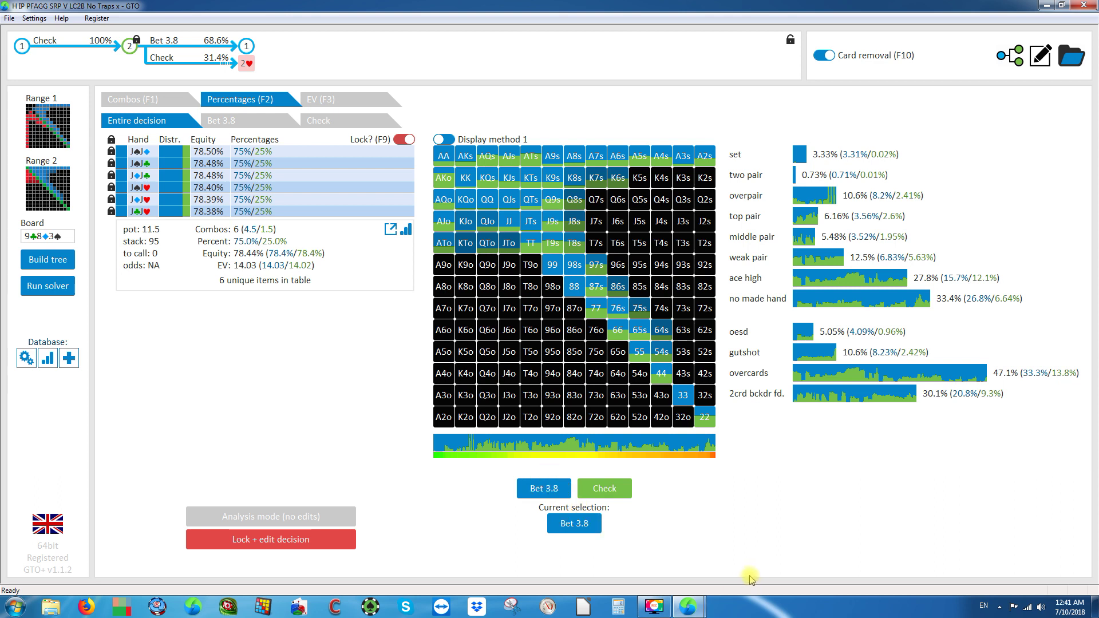
mouse_move(704, 418)
left_mouse_down()
mouse_move(662, 378)
mouse_move(659, 358)
mouse_move(639, 351)
mouse_move(664, 330)
left_mouse_up()
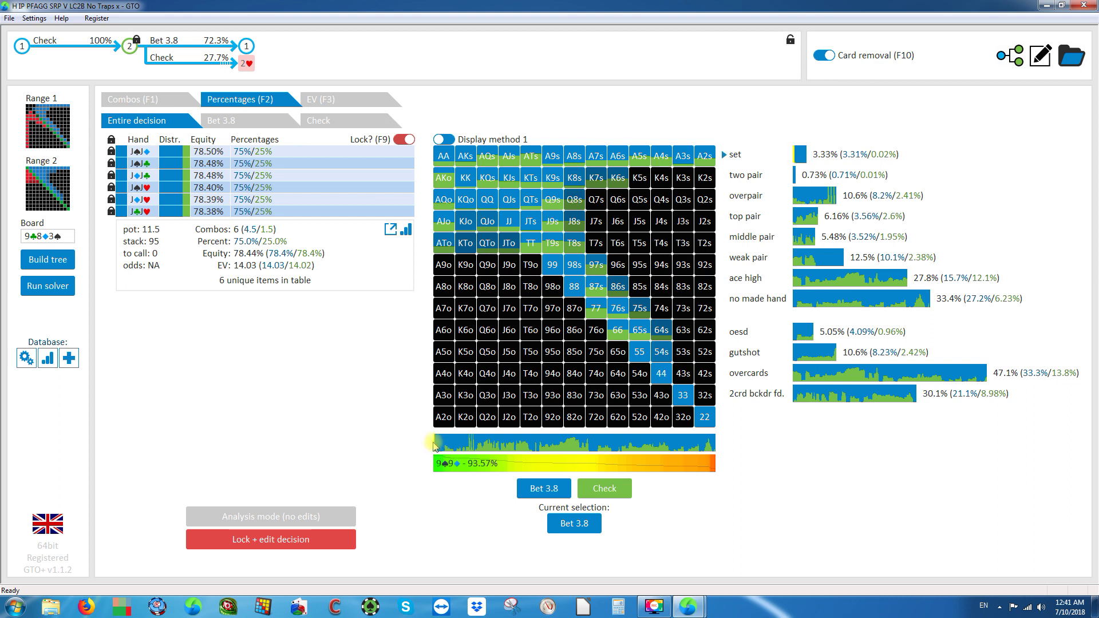
left_click_drag(435, 446, 736, 446)
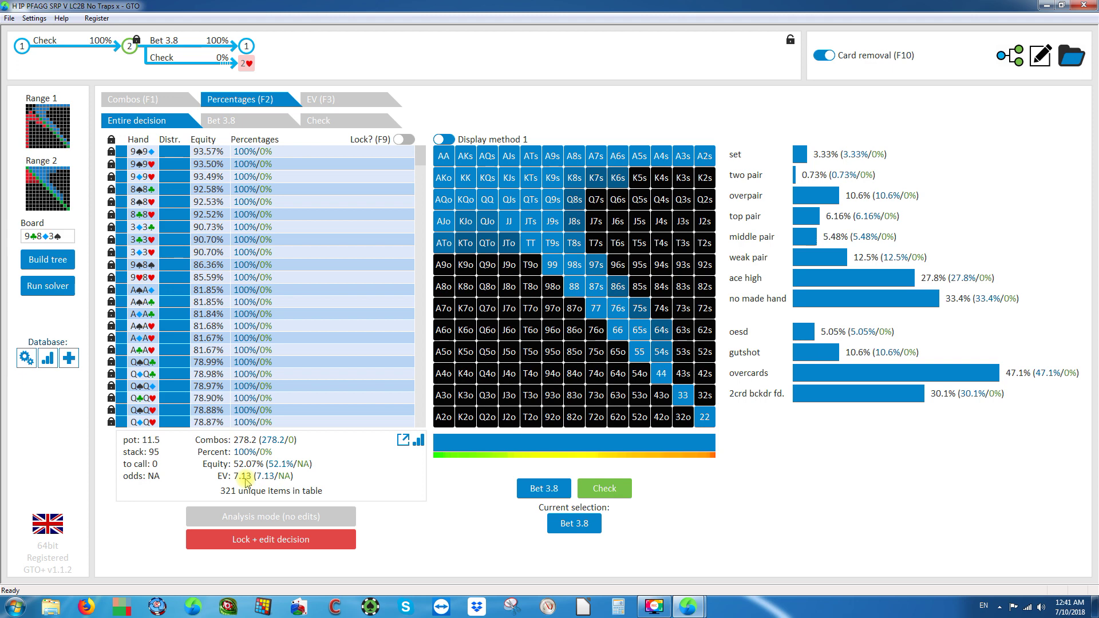
Solve only the current 9♣8♦3♠ tree in basic mode at a 0.5% target dEV.
left_click(48, 286)
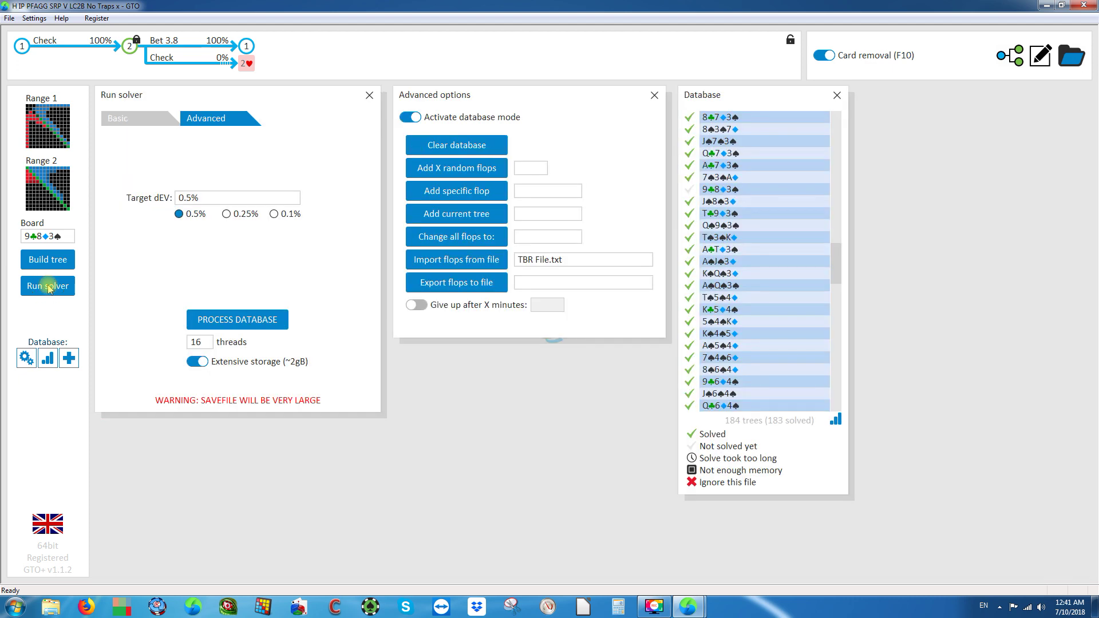
left_click(145, 118)
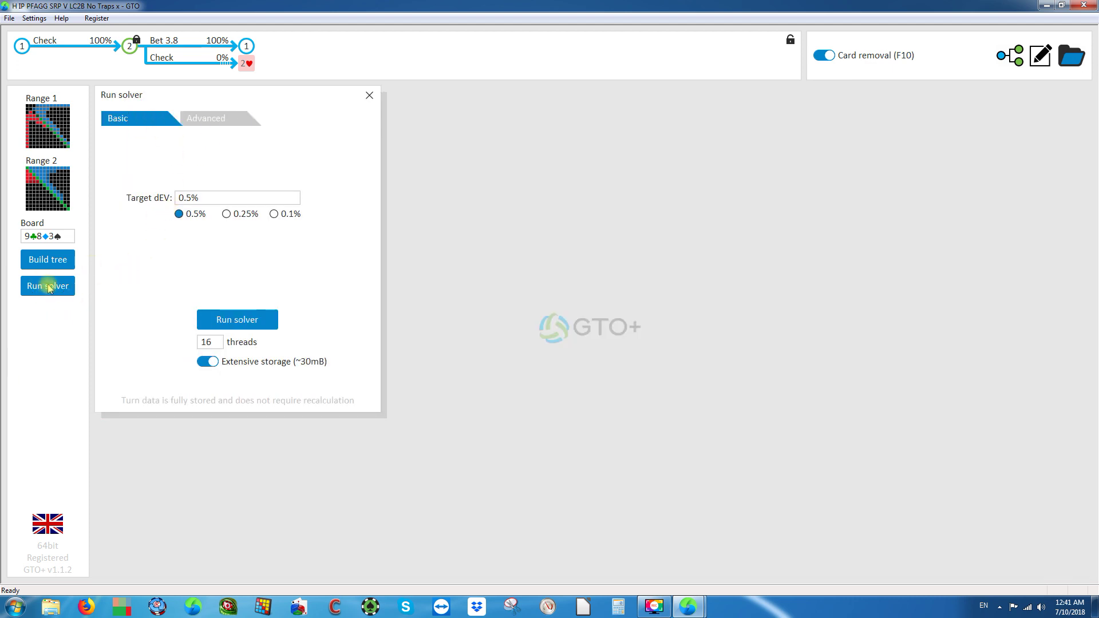
left_click(238, 319)
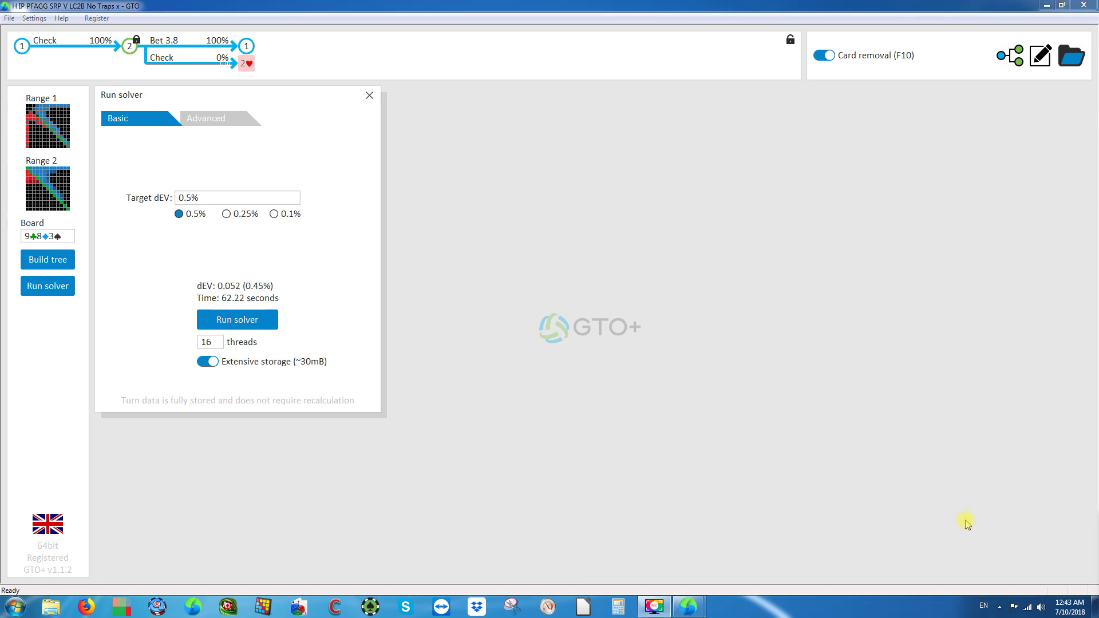
Walk through the flop decisions to player 1's response to the 3.8 bet and examine its raise, call and fold percentages.
left_click(35, 43)
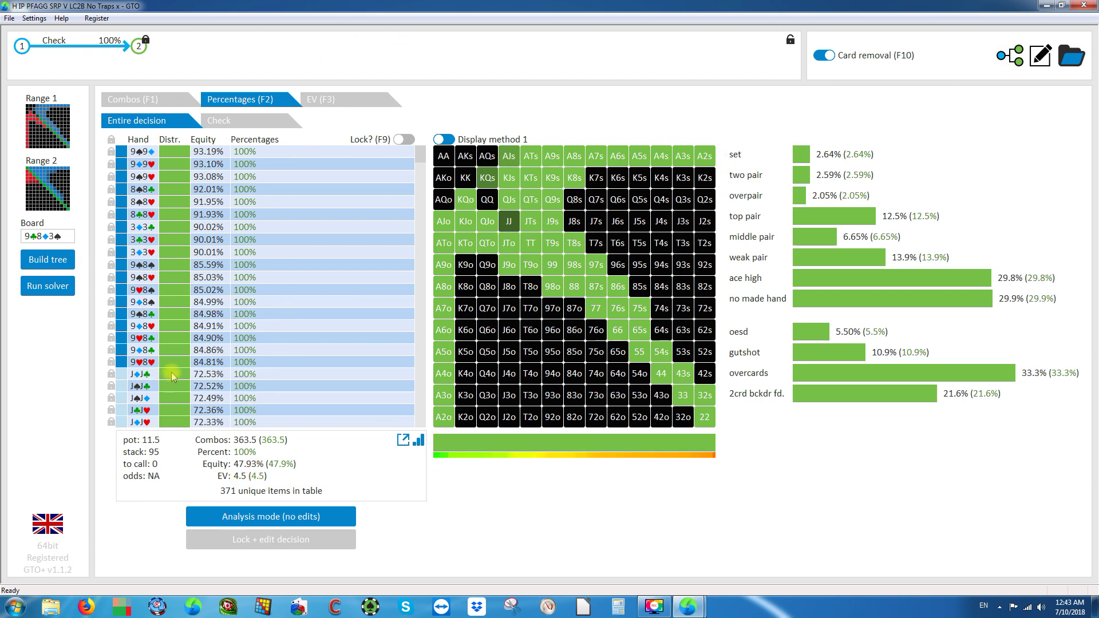
left_click(137, 49)
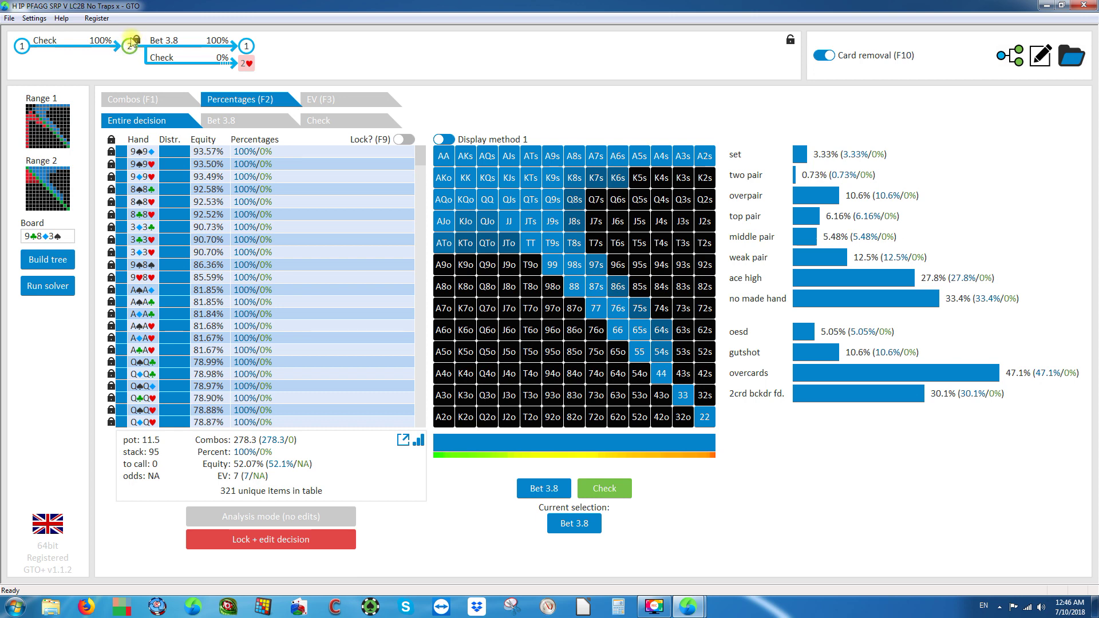
left_click(247, 47)
left_click(617, 172)
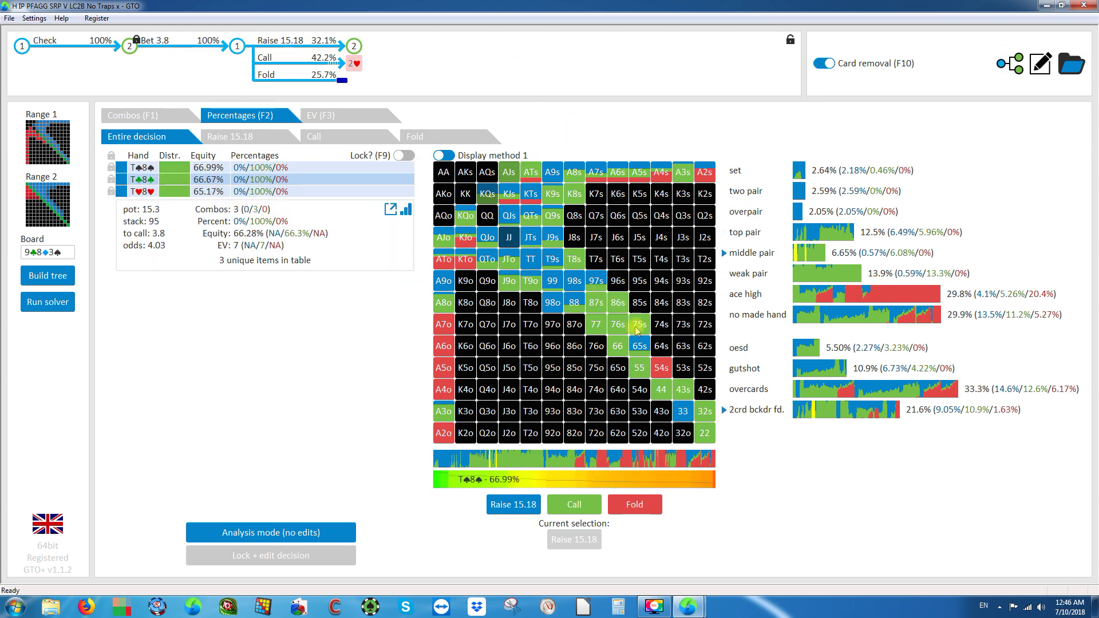
left_click(624, 140)
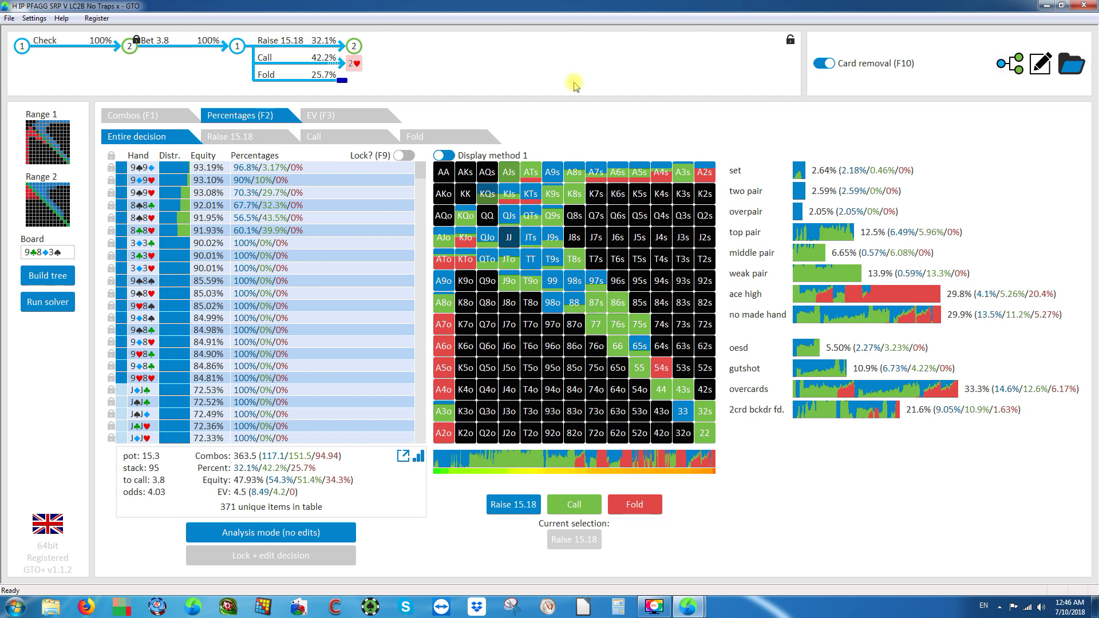
mouse_move(619, 307)
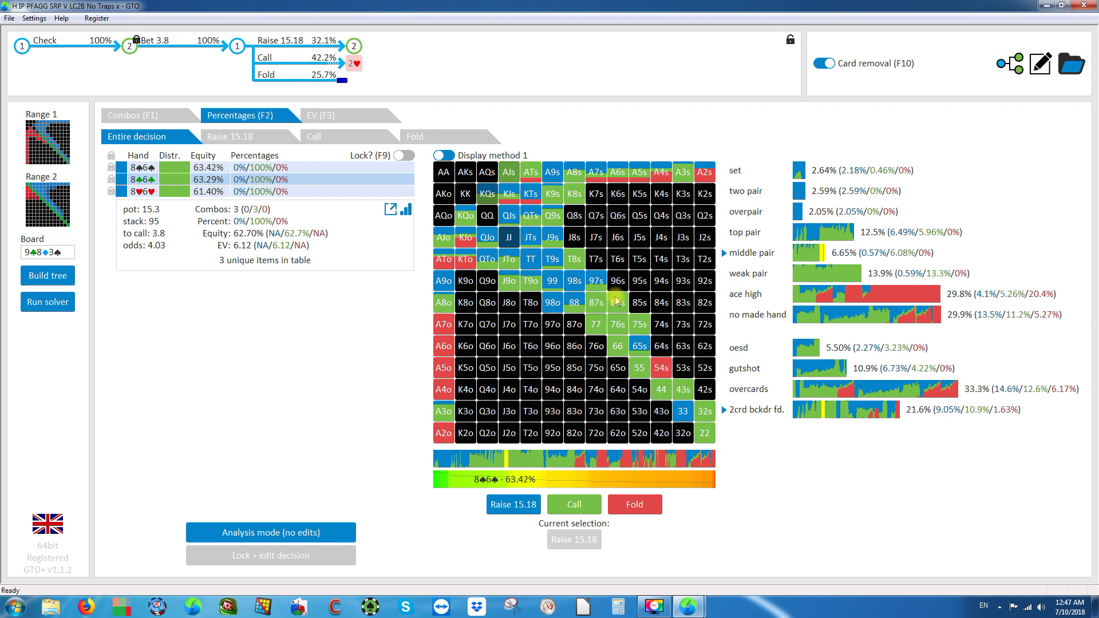
key("F9")
key("F9")
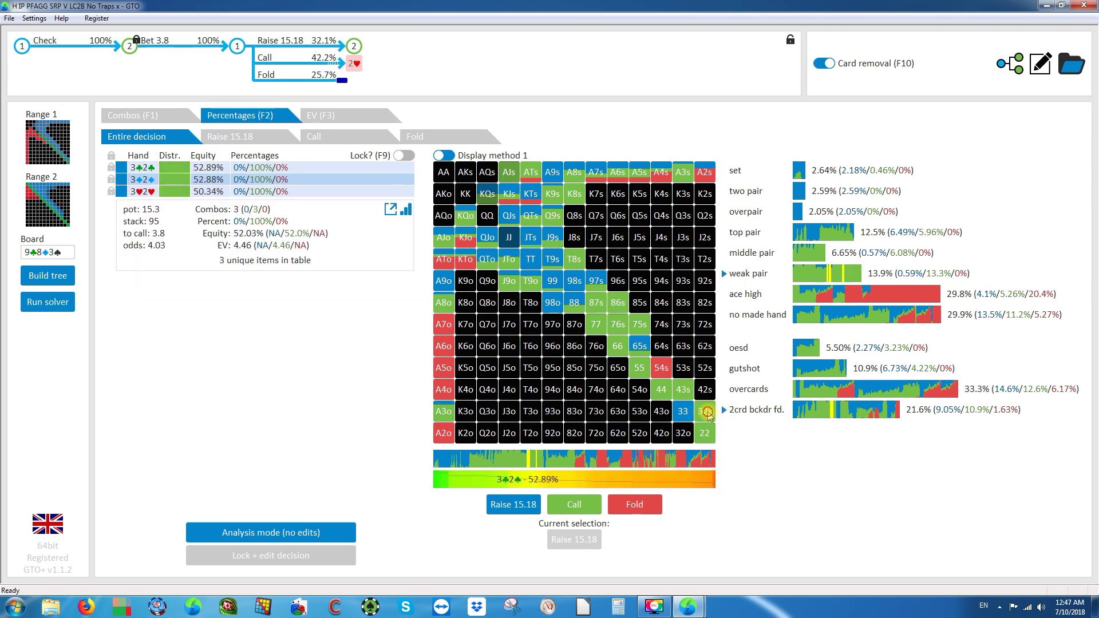
Lock player 1's response to the 3.8 bet for editing and make 32s and 43s fold 100%.
left_click(320, 557)
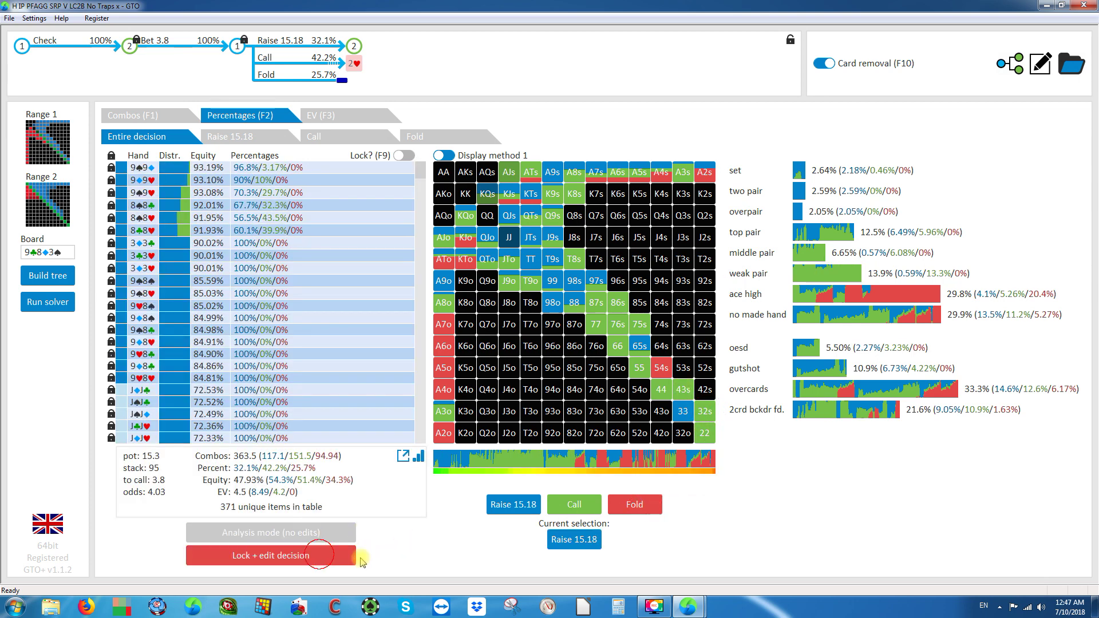
left_click(704, 412)
left_click(624, 509)
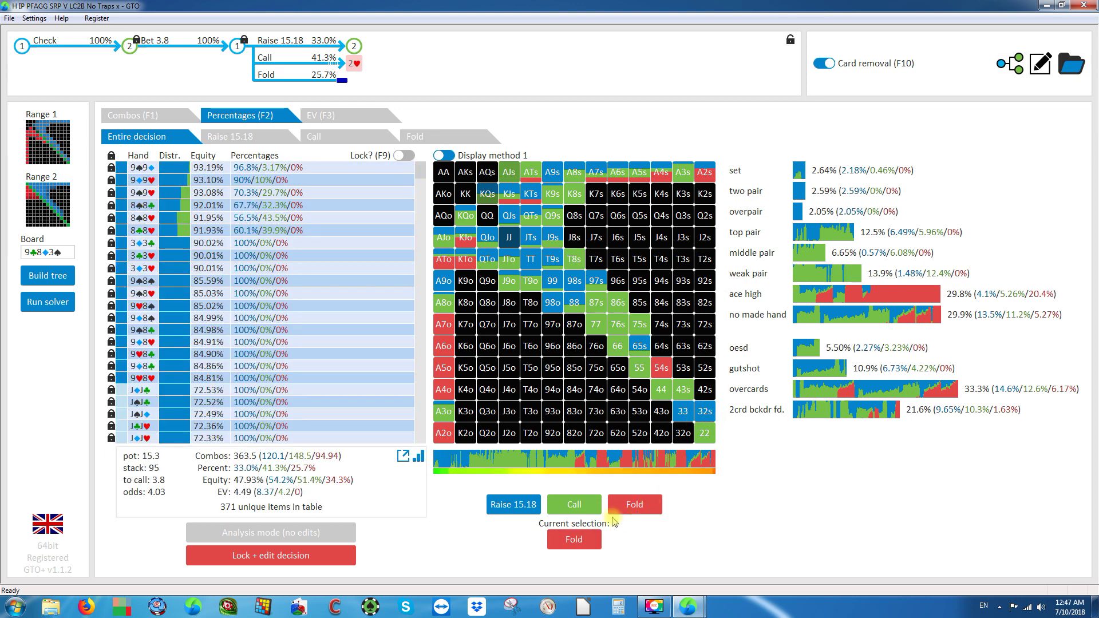
left_click(704, 411)
left_click(683, 390)
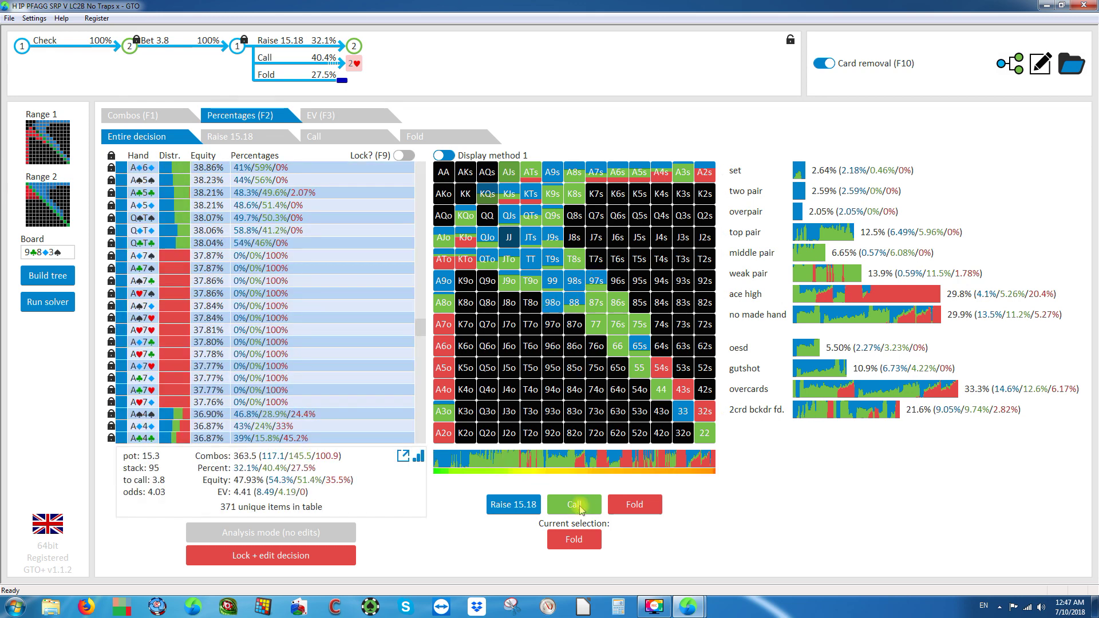
Make 97s, 87s, 86s, 76s, 75s and 65s call 100% in player 1's locked decision.
scroll(612, 292, "up", 1)
left_click(596, 283)
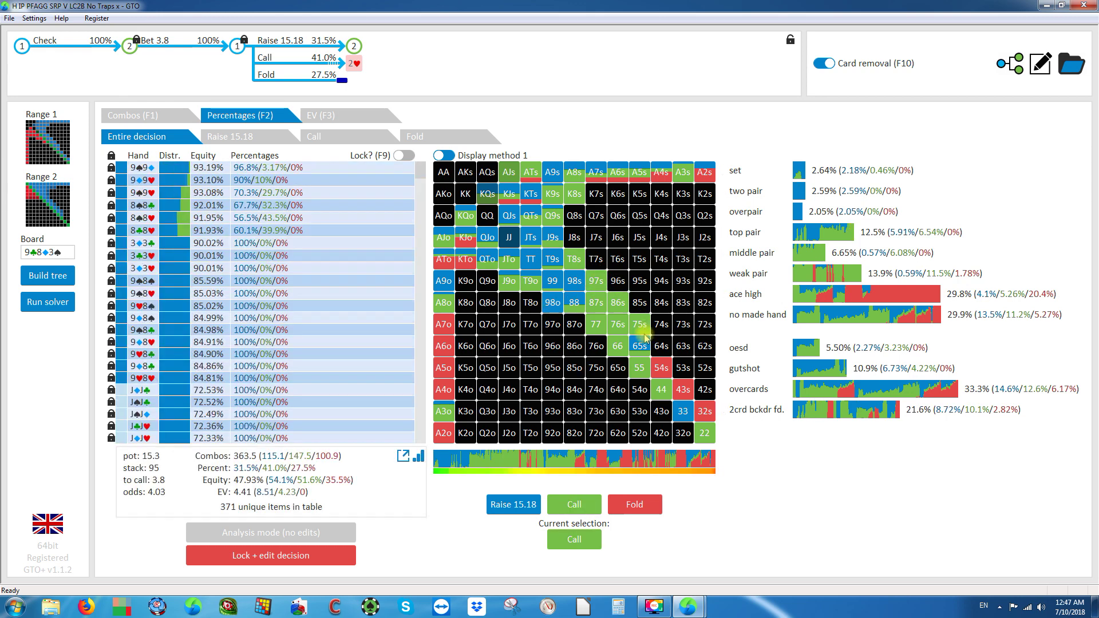
left_click(639, 348)
left_click_drag(640, 348, 599, 284)
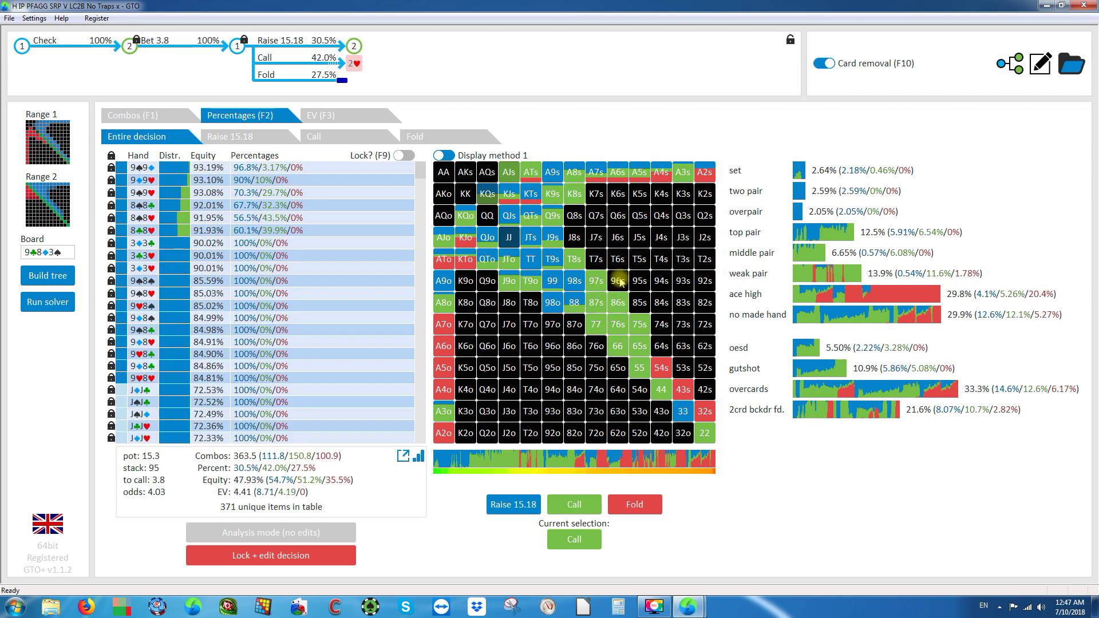
Assign Raise 15.18 at 100% to 99, 88, 33, 98s and JJ in player 1's locked decision.
left_click(531, 502)
left_click(574, 297)
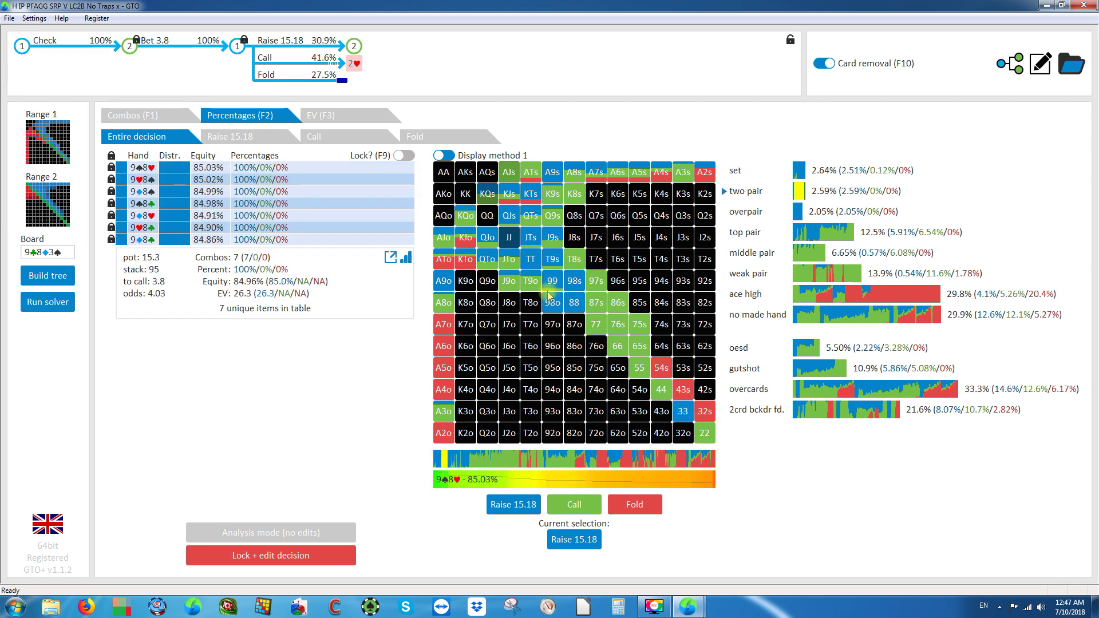
left_click(571, 300)
left_click(682, 411)
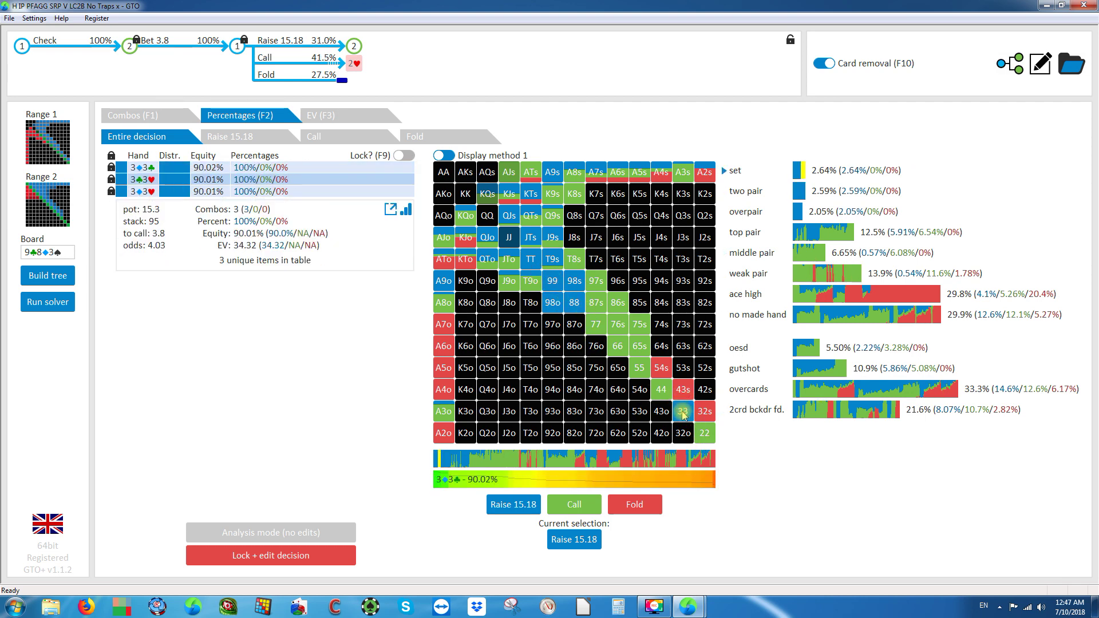
left_click(570, 285)
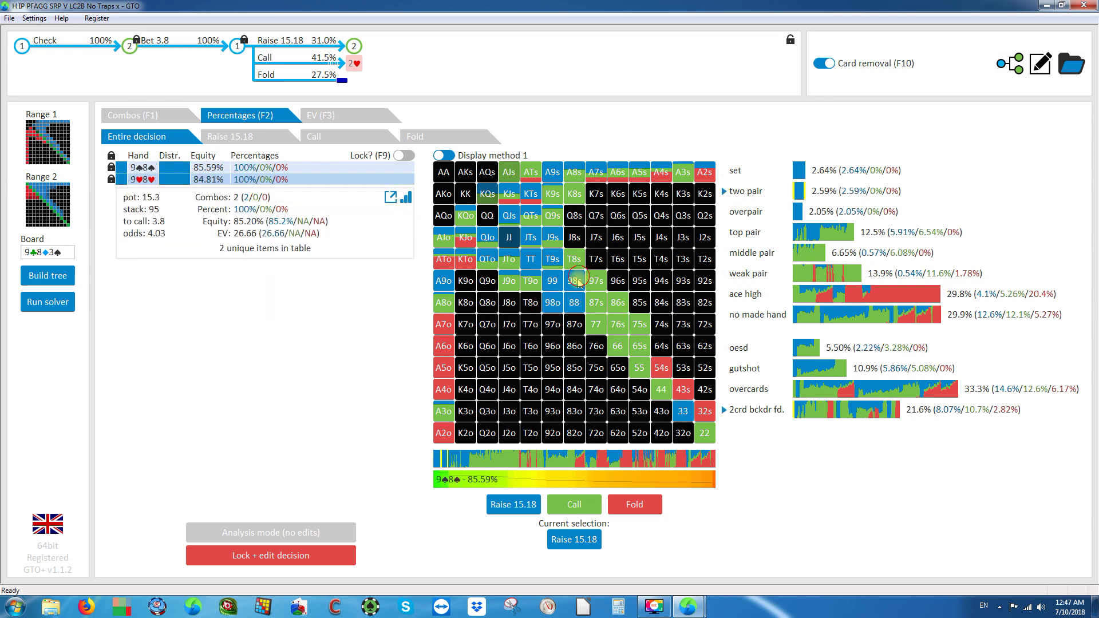
left_click(508, 237)
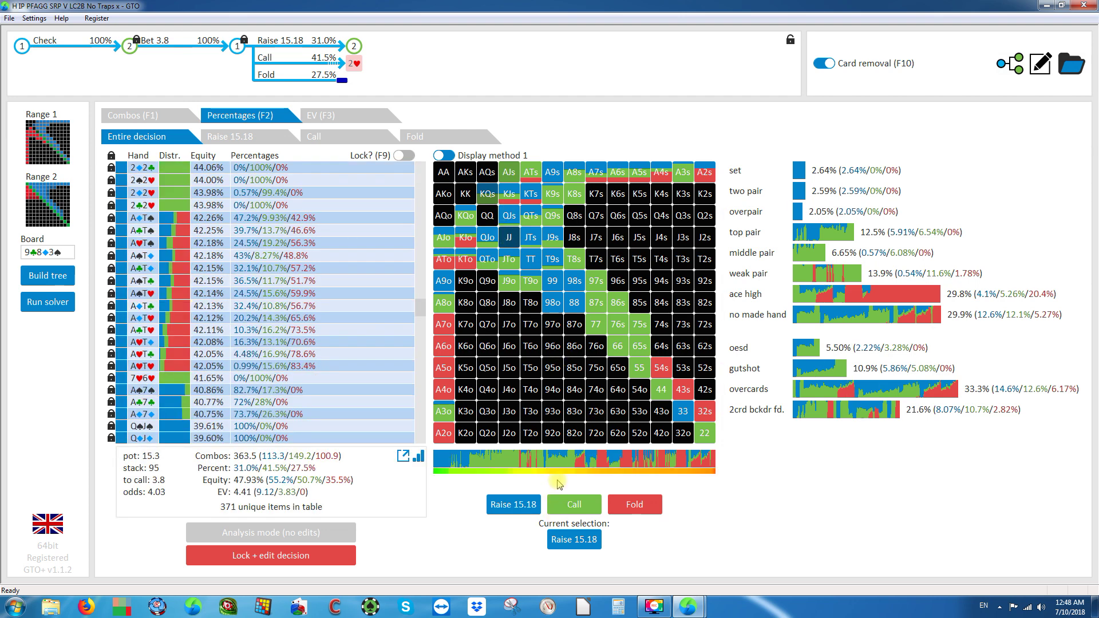
Make QJs, QTo, QJo, KJo and KJs call 100% in player 1's locked response to the 3.8 bet.
left_click(574, 504)
left_click(509, 221)
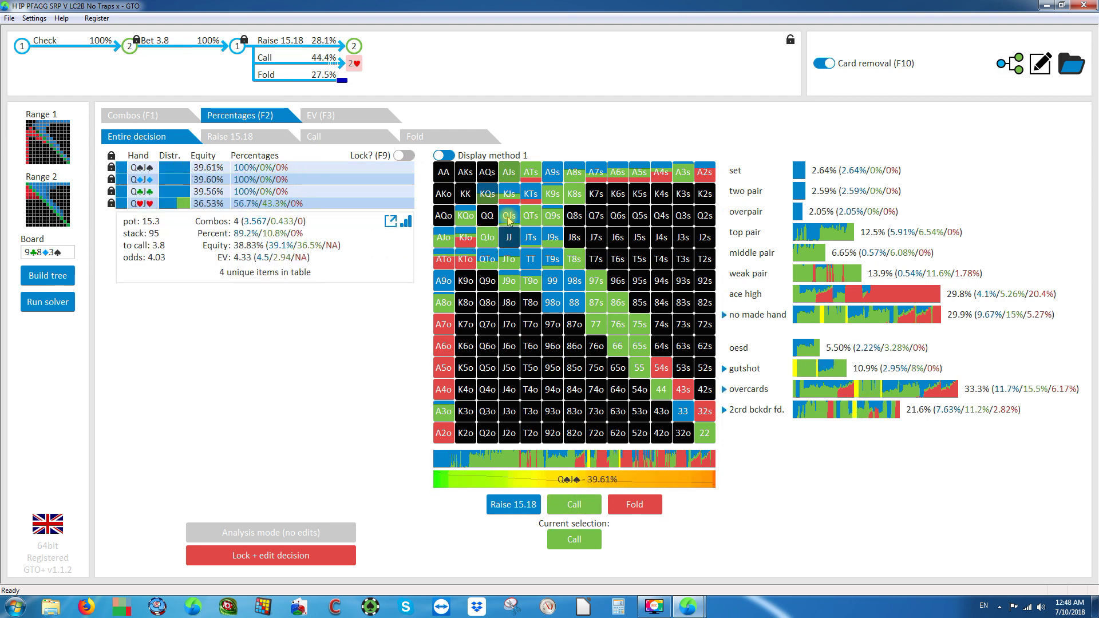
left_click(486, 261)
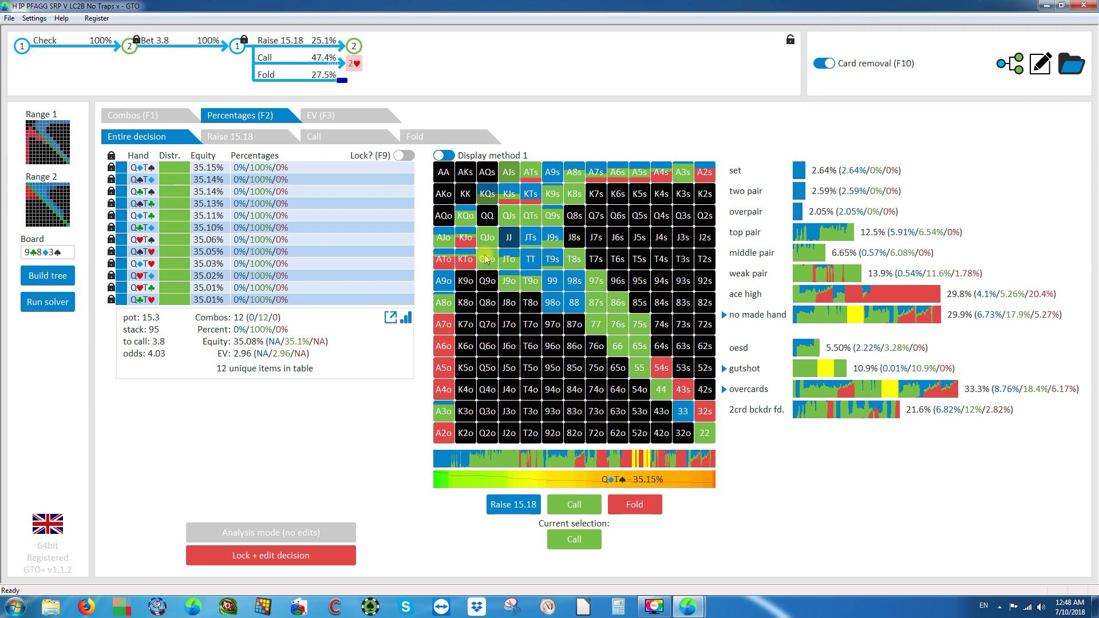
left_click(487, 237)
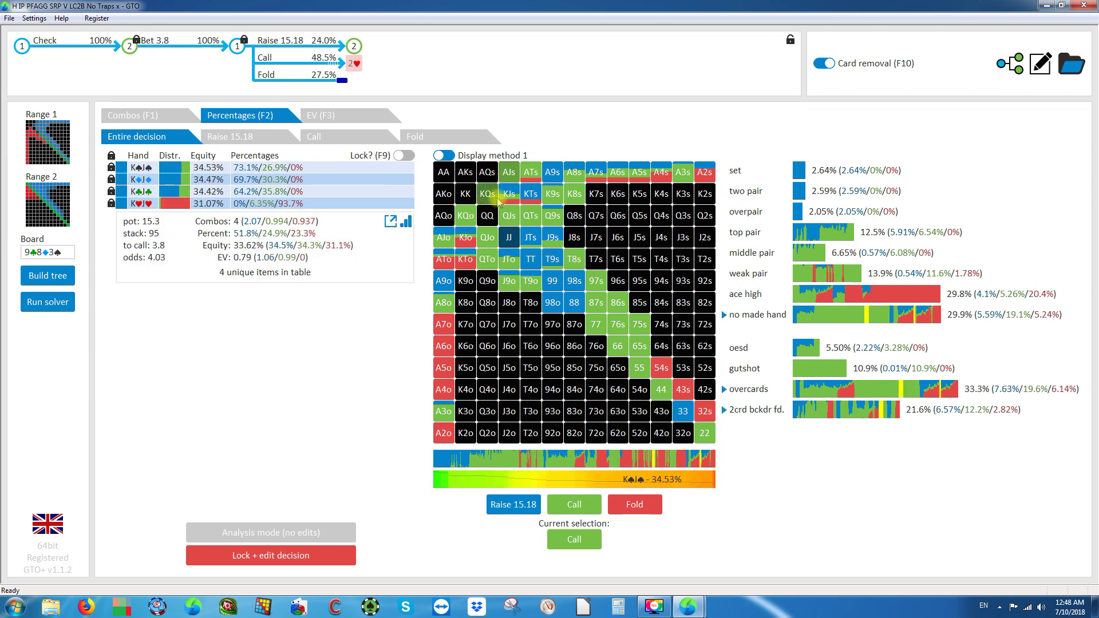
left_click(466, 237)
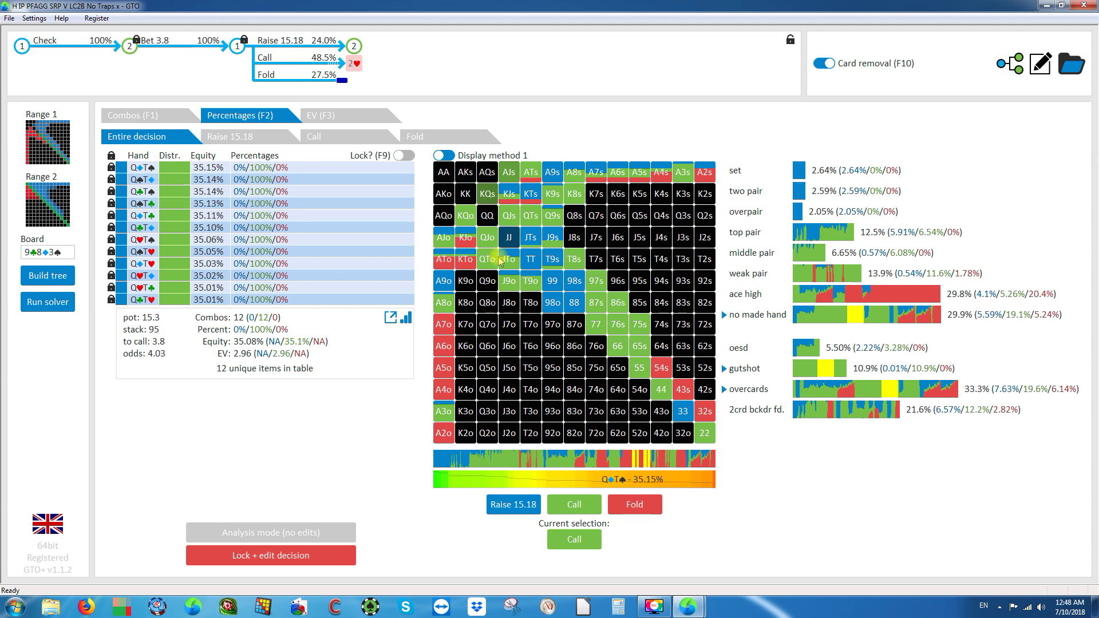
left_click(509, 195)
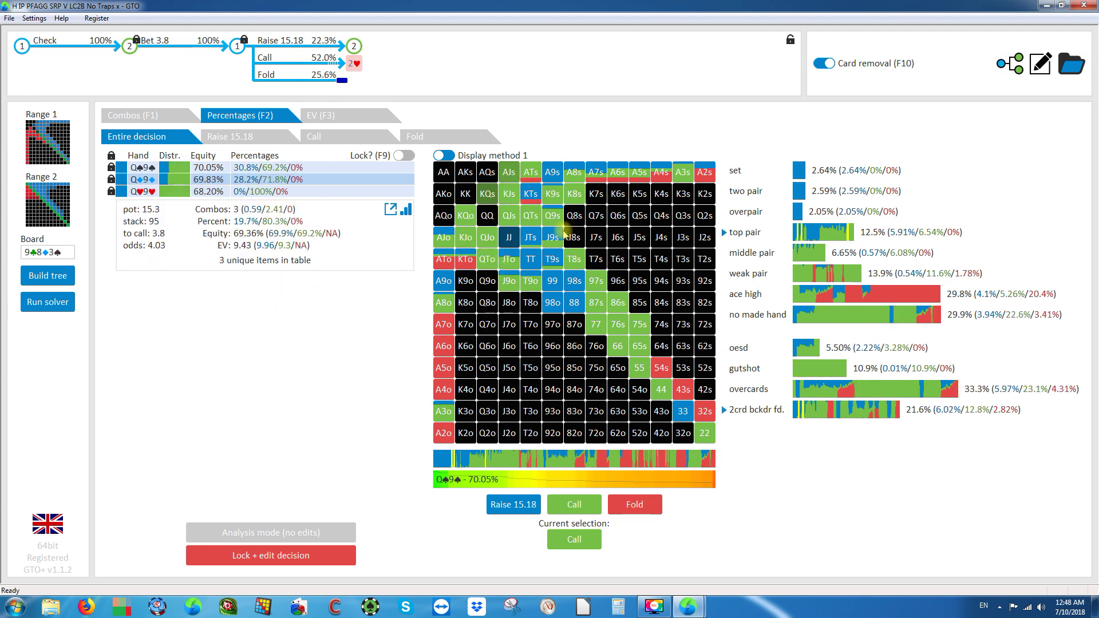
left_click(509, 263)
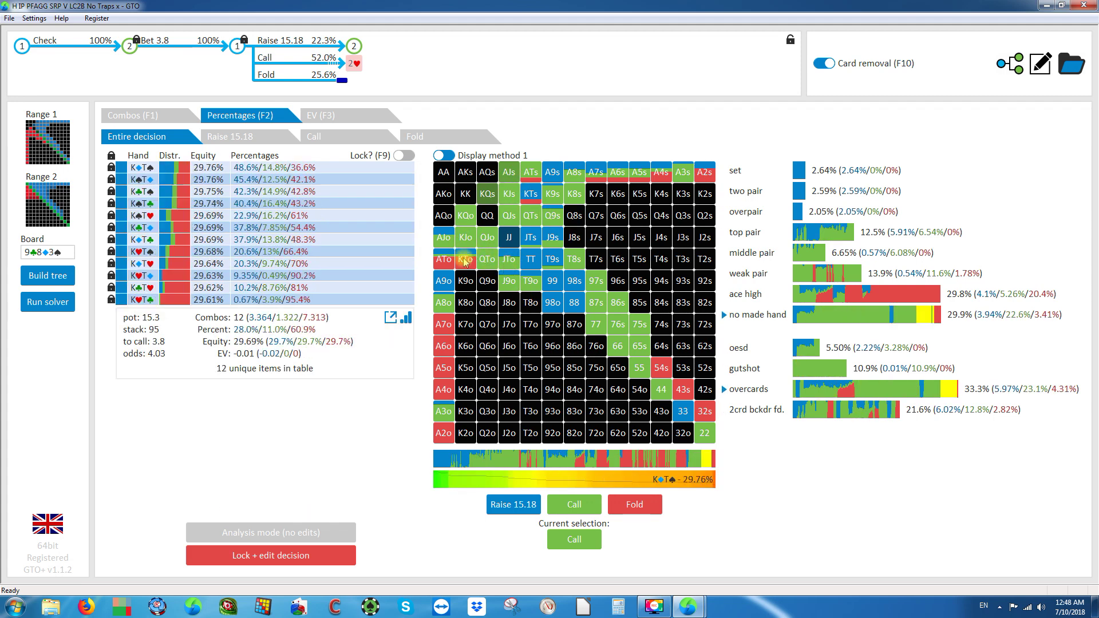
Make KTo, KTs, AJo, ATo, A9s, A8s and A3s call 100% in player 1's locked decision.
left_click(466, 259)
left_click(509, 172)
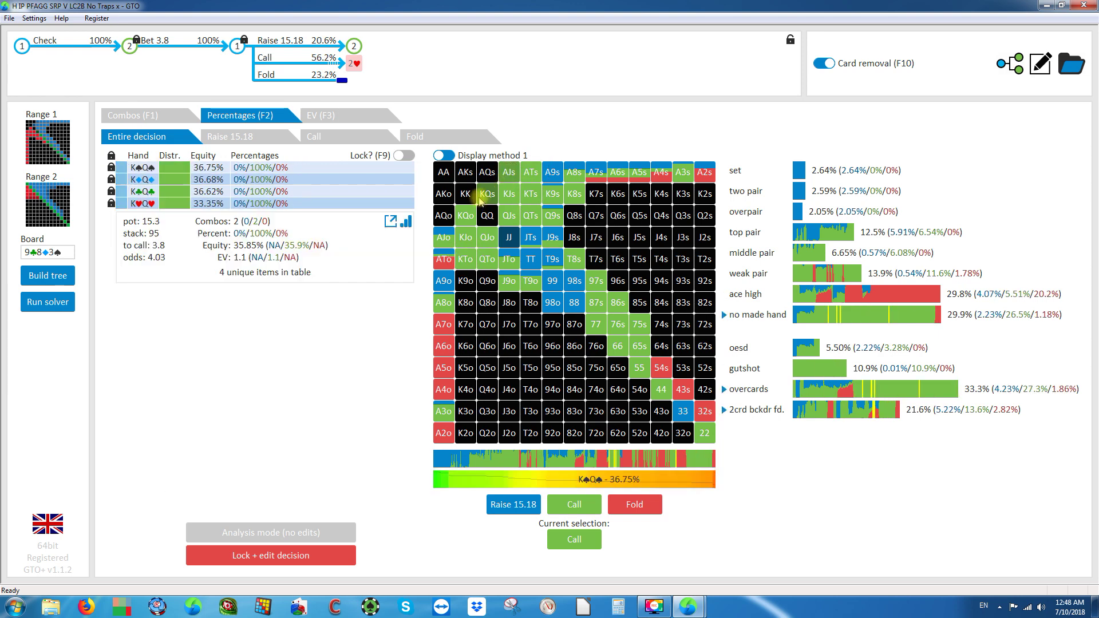
left_click(443, 258)
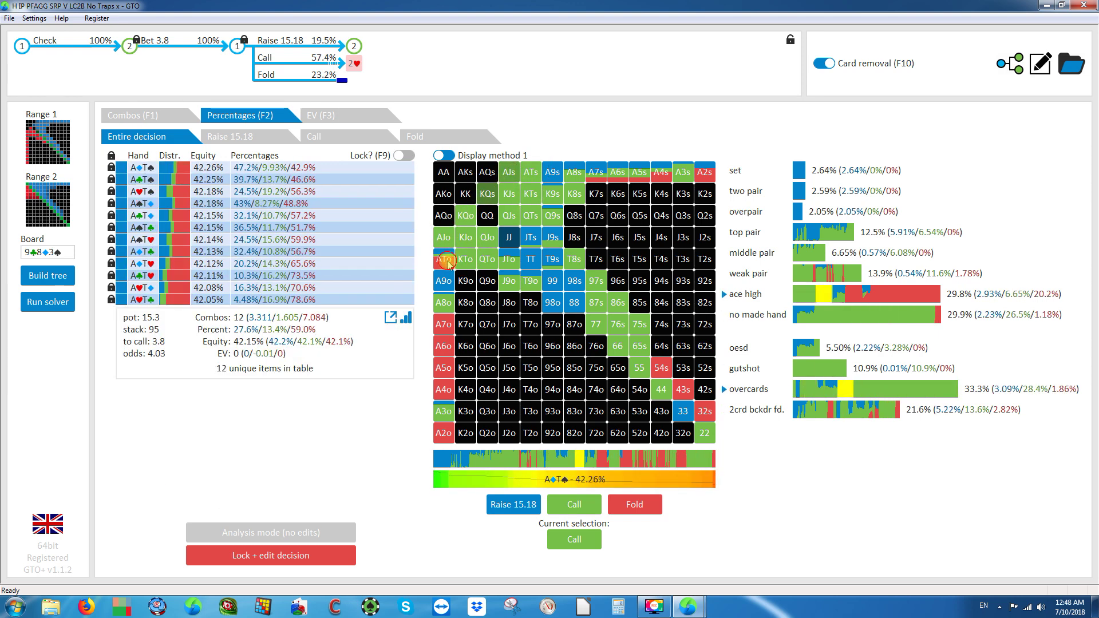
left_click(553, 180)
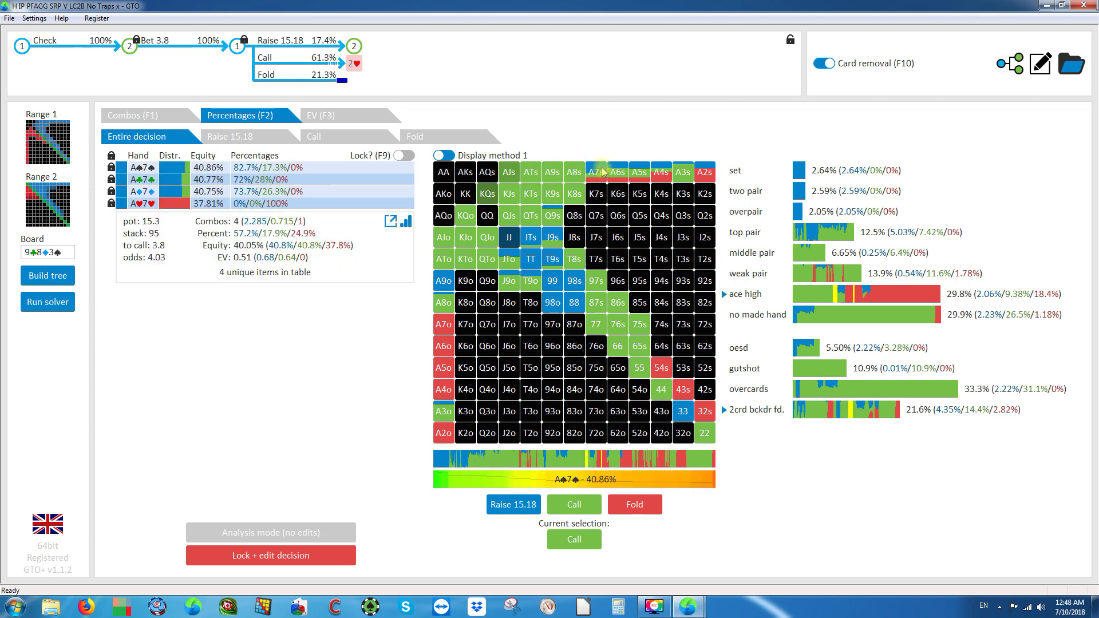
left_click(685, 174)
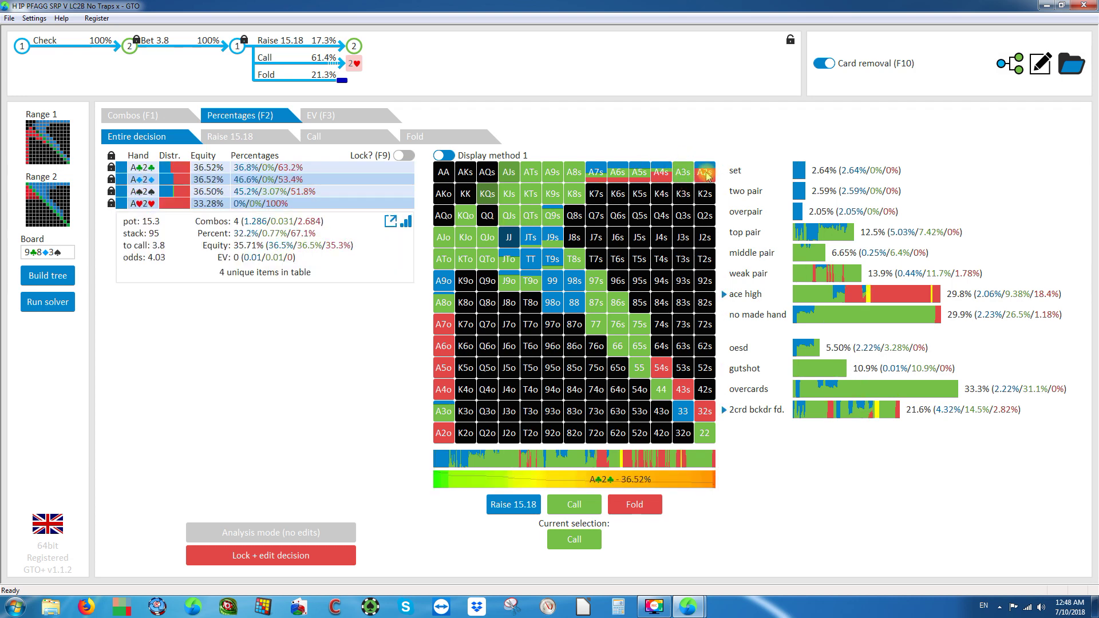
Lock the hand list and make the club, diamond and spade combos of A2s call 100%.
key("F9")
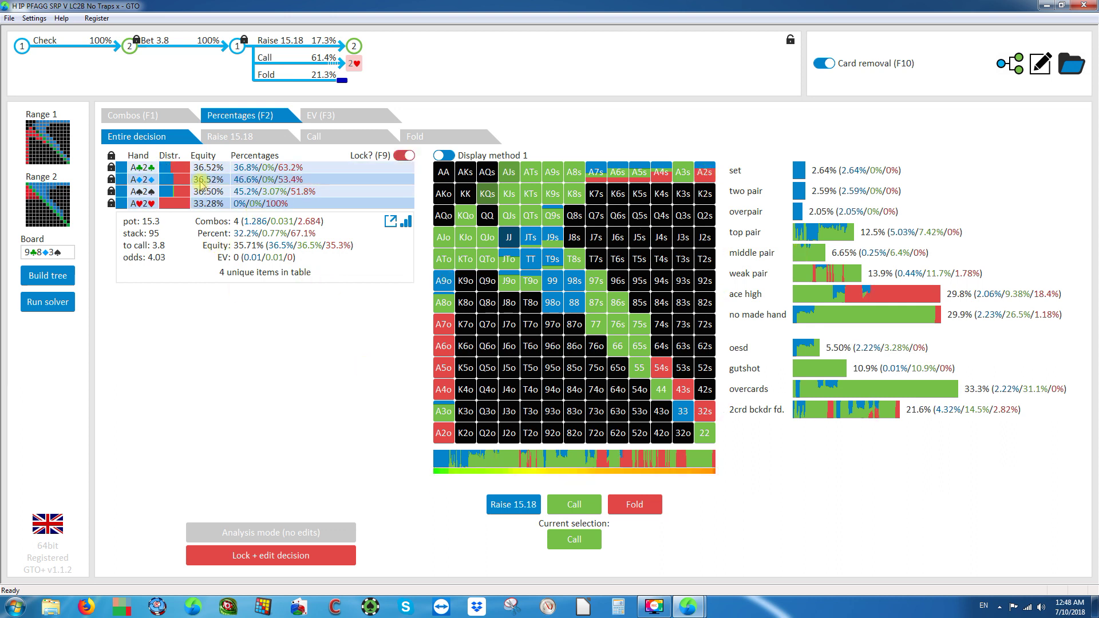
left_click(172, 169)
left_click(172, 179)
left_click(172, 191)
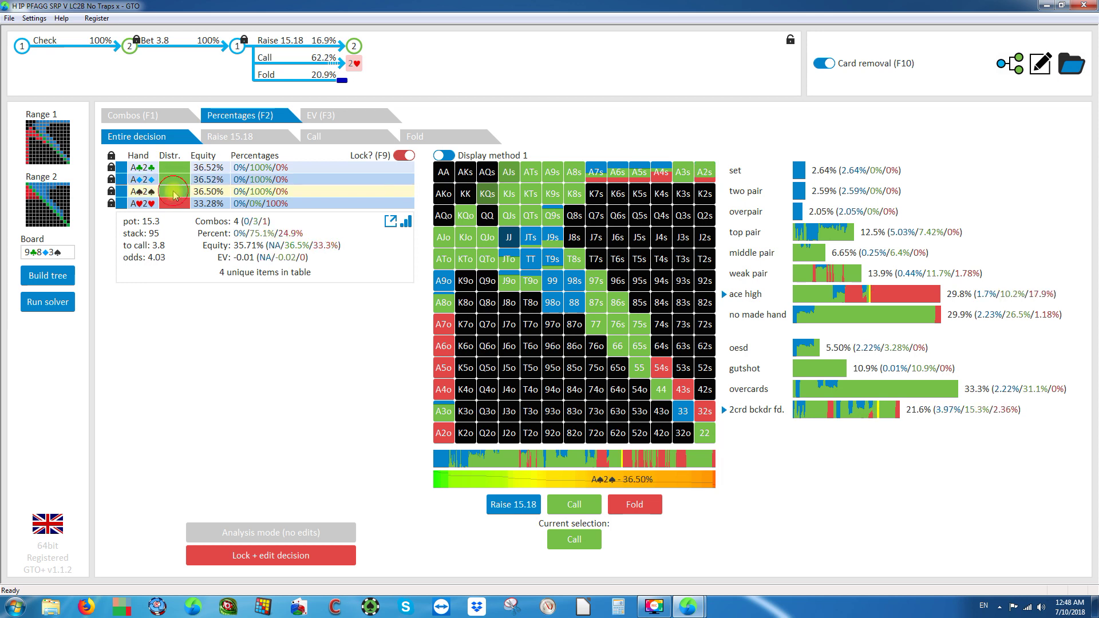
Make A4s call 100%, except the heart combo, which folds 100%.
left_click(662, 176)
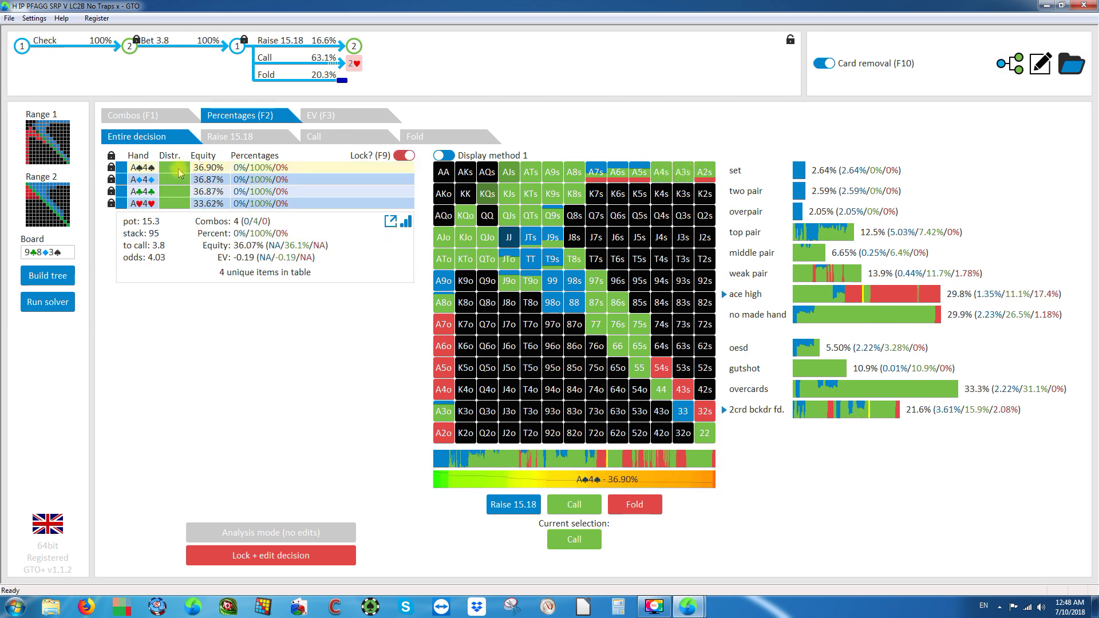
left_click(624, 508)
left_click(172, 203)
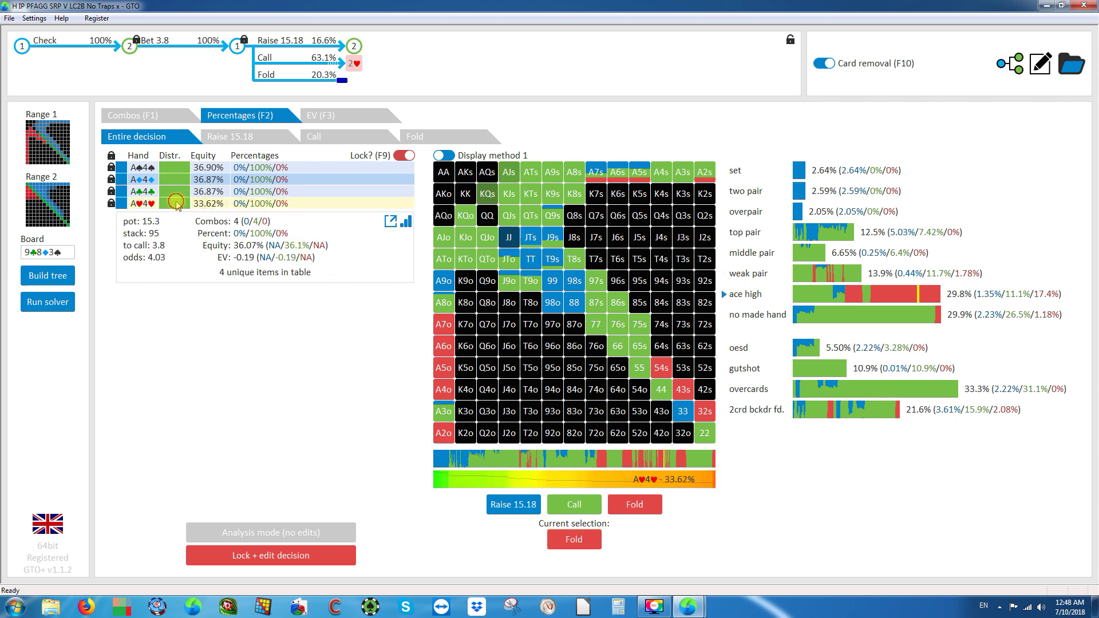
Make the spade, club and diamond combos of A5s call 100%.
left_click(640, 174)
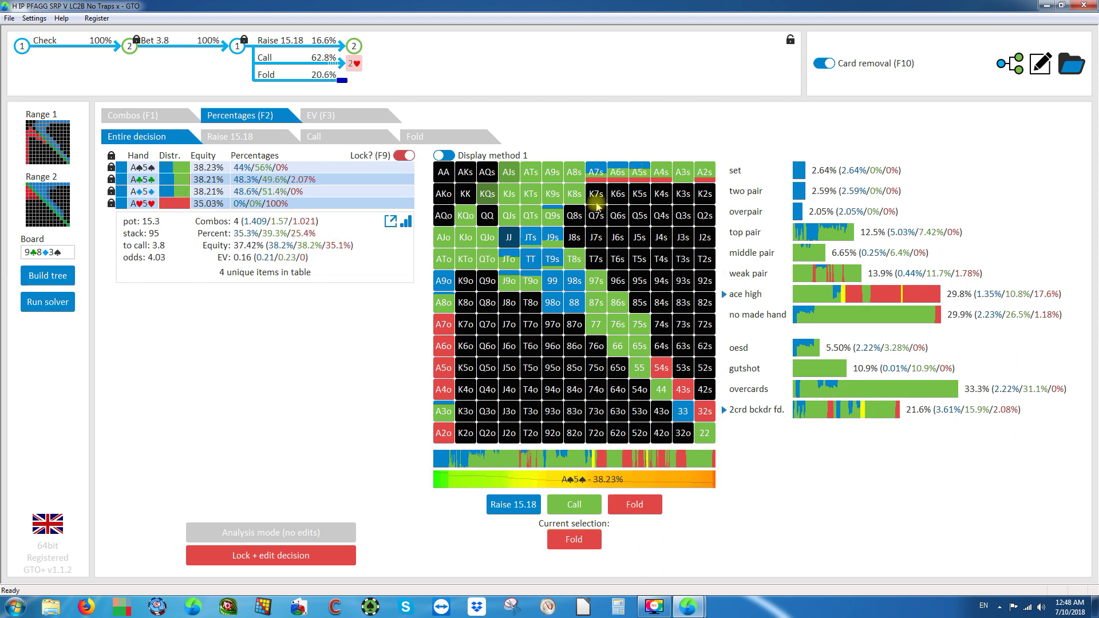
left_click(573, 502)
left_click(172, 169)
left_click(171, 179)
Make the spade, club and diamond combos of A6s and A7s call 100%.
left_click(618, 174)
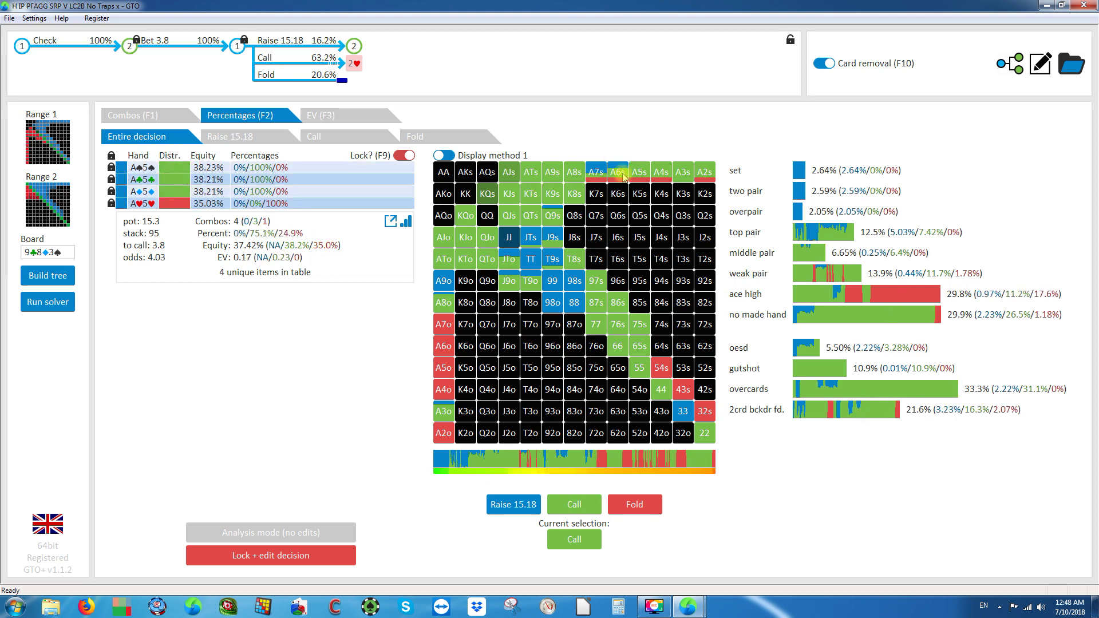
left_click(171, 167)
left_click(171, 179)
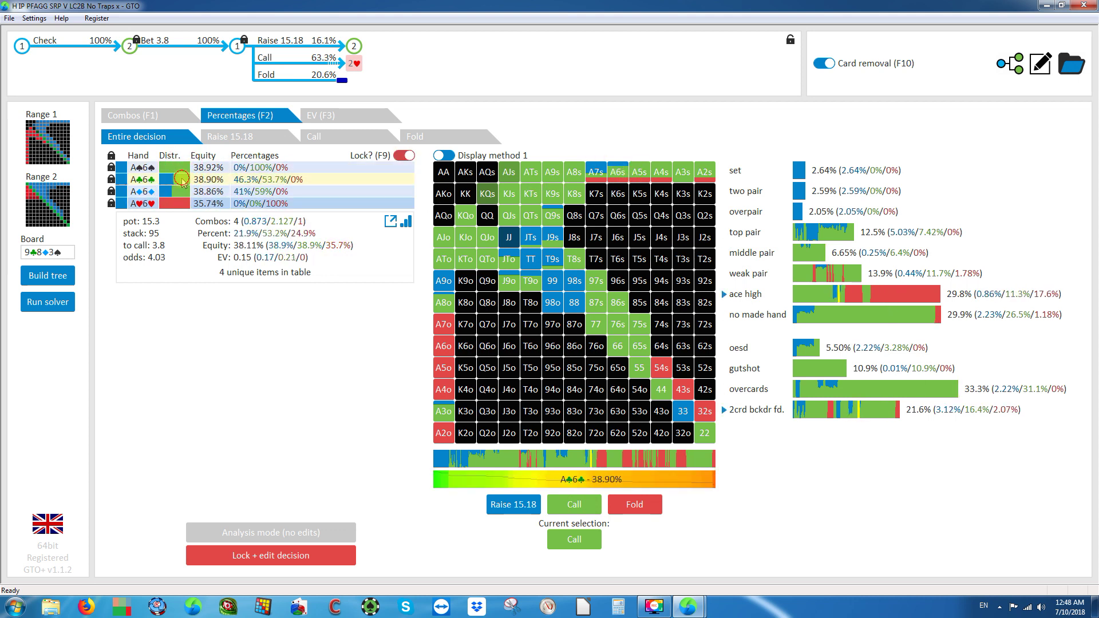
left_click(171, 191)
left_click(596, 173)
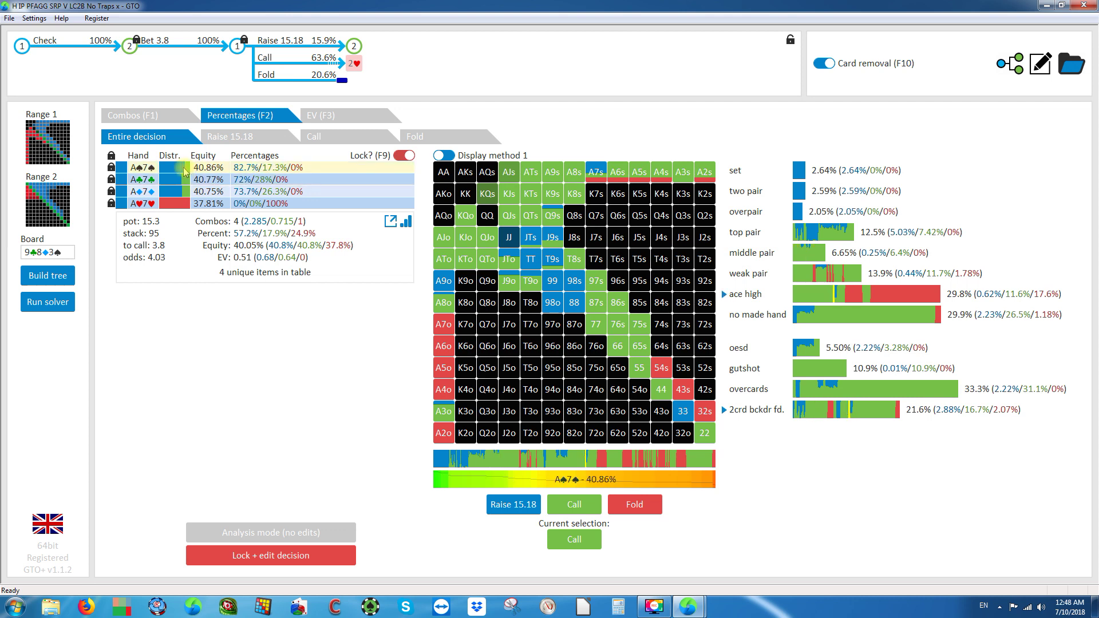
Make J9s, T9s, JTs, JTo, A9o, A8o and A3o call 100% in player 1's locked decision.
left_click(554, 242)
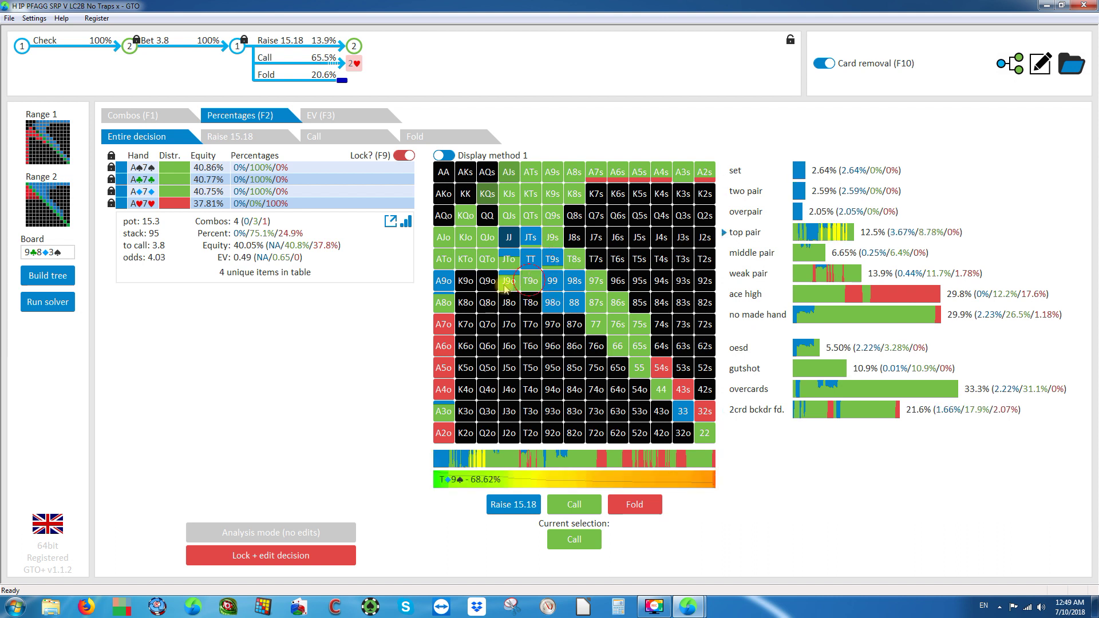
left_click(556, 260)
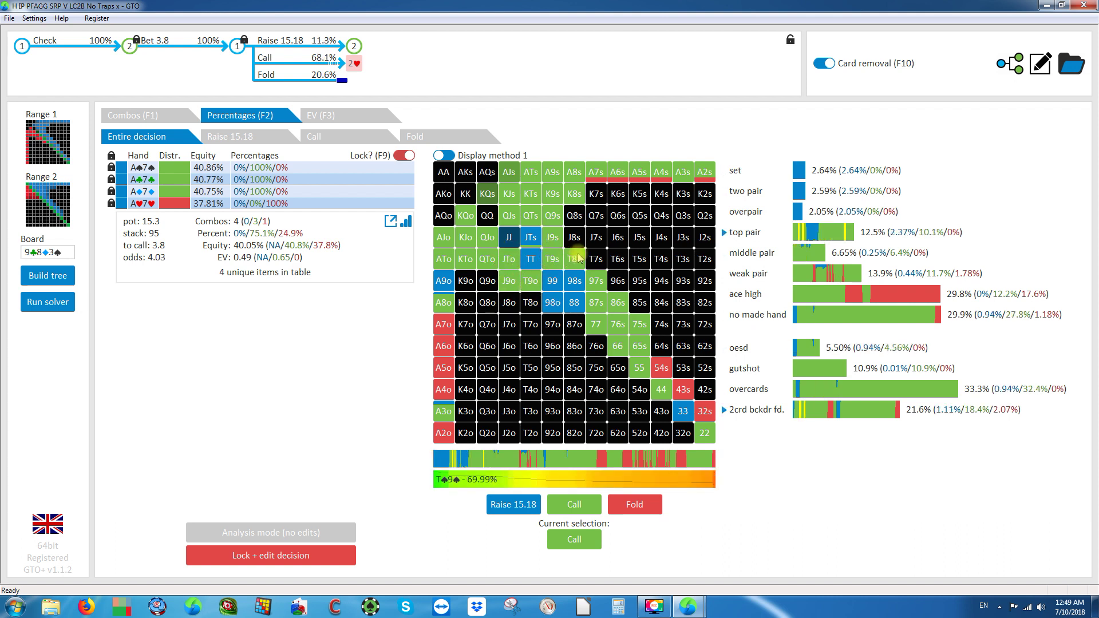
left_click(530, 236)
left_click(452, 286)
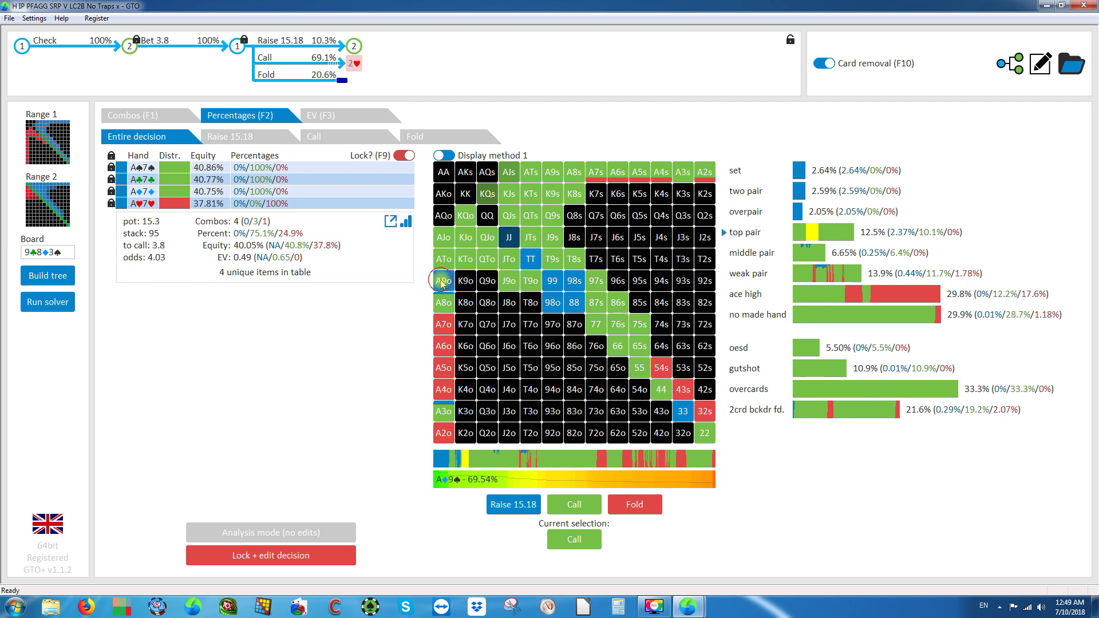
left_click(446, 304)
left_click(448, 417)
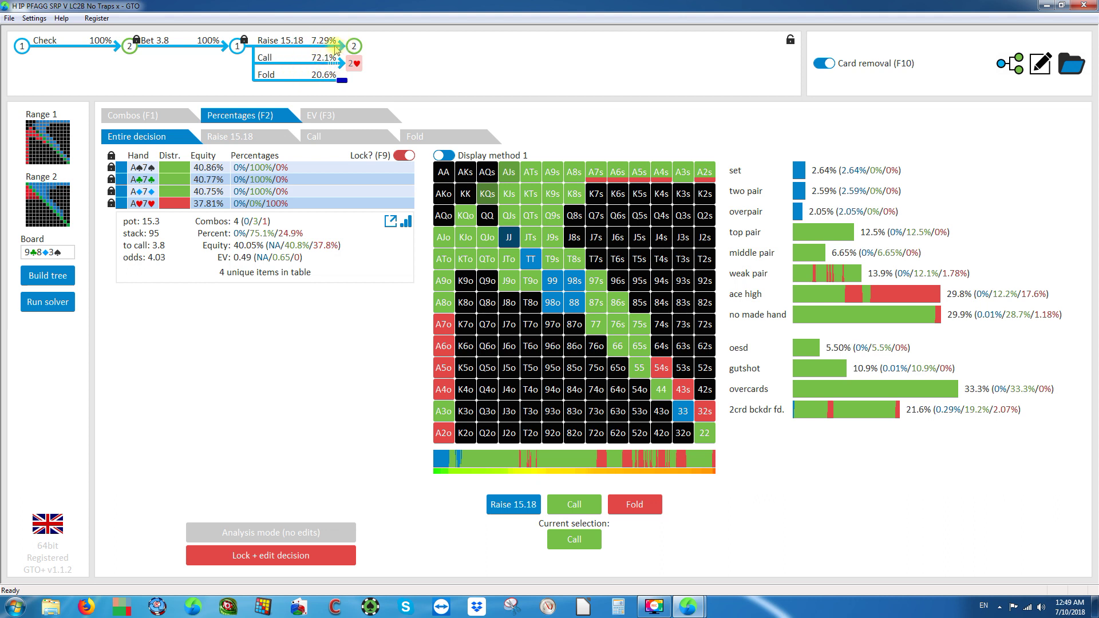
Return to player 2's locked 3.8 bet decision and rerun the solver with a 0.5% target dEV.
left_click(130, 46)
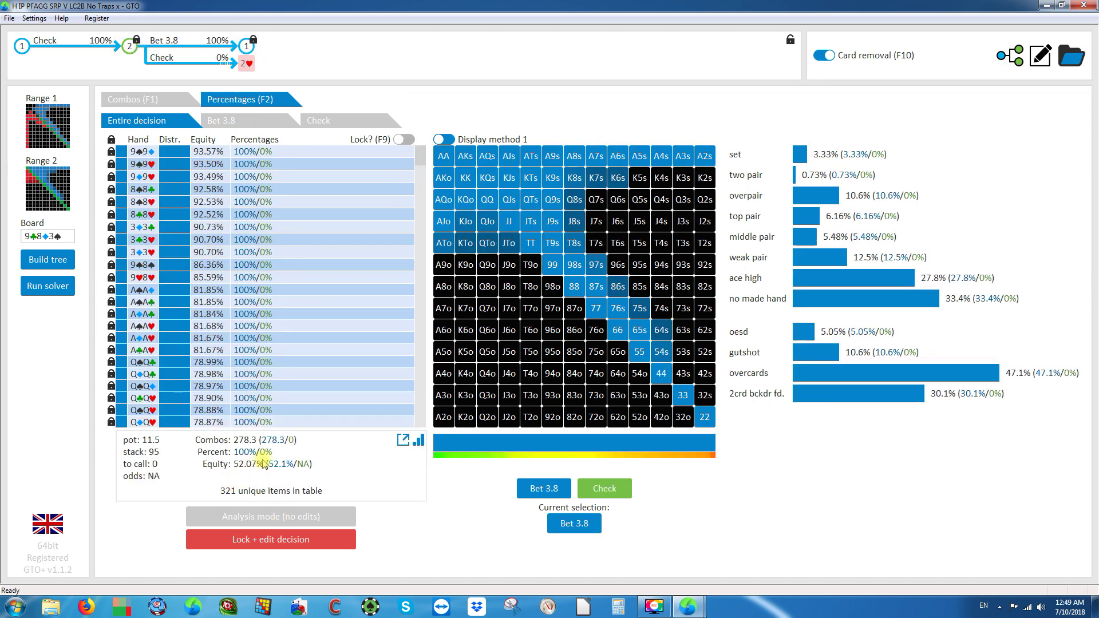
left_click(47, 286)
left_click(243, 319)
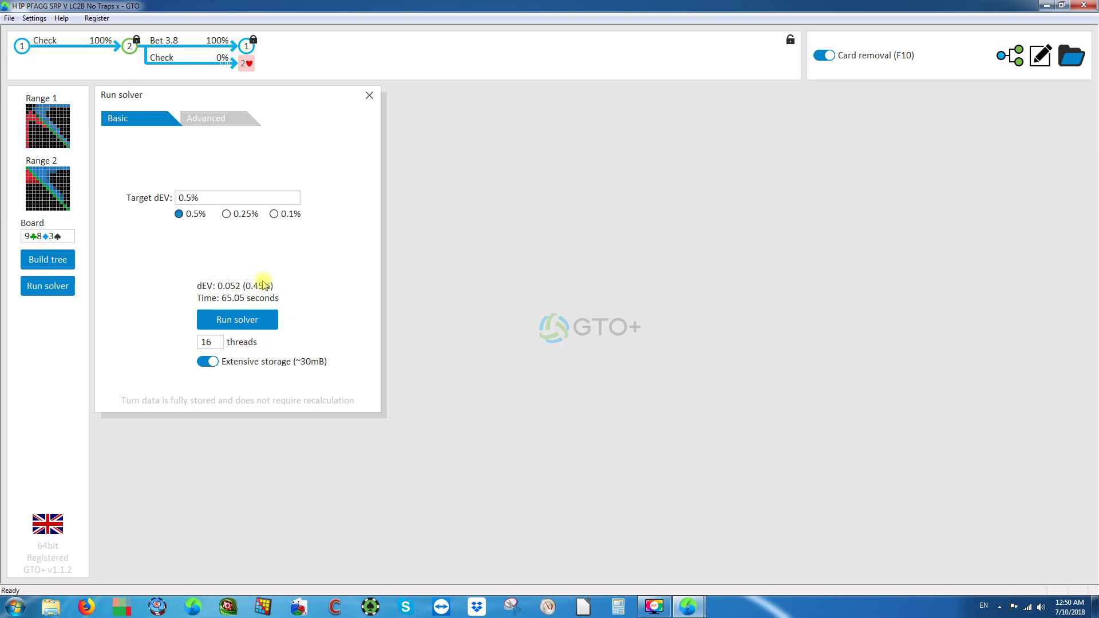
Compare the EVs of player 1's check and player 2's 3.8 bet, and examine player 1's locked response.
left_click(22, 46)
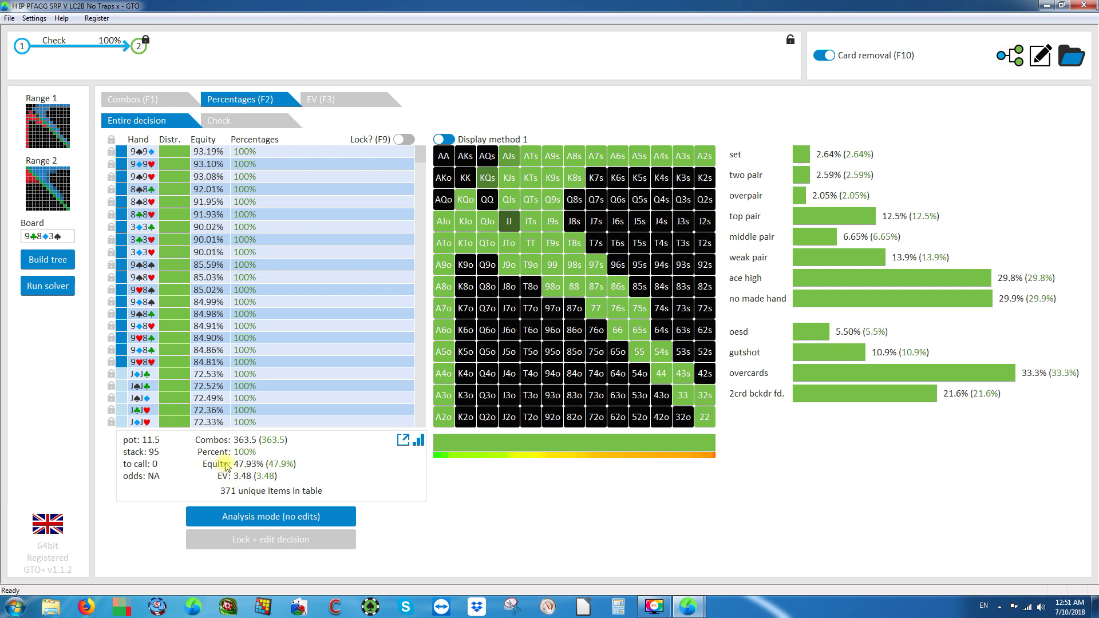
left_click(98, 55)
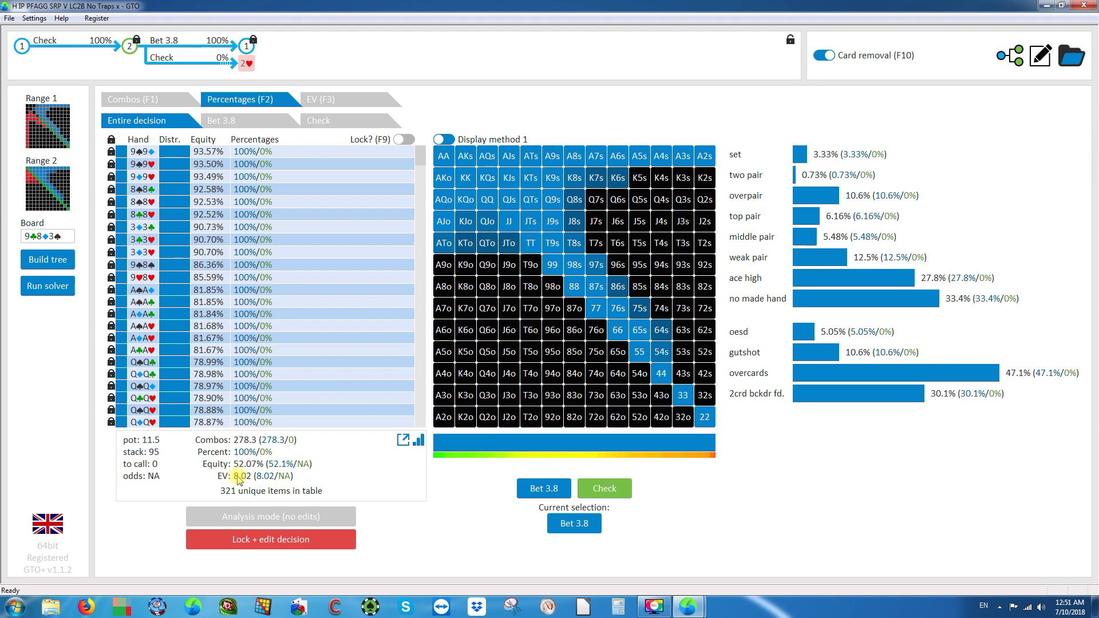
left_click(21, 45)
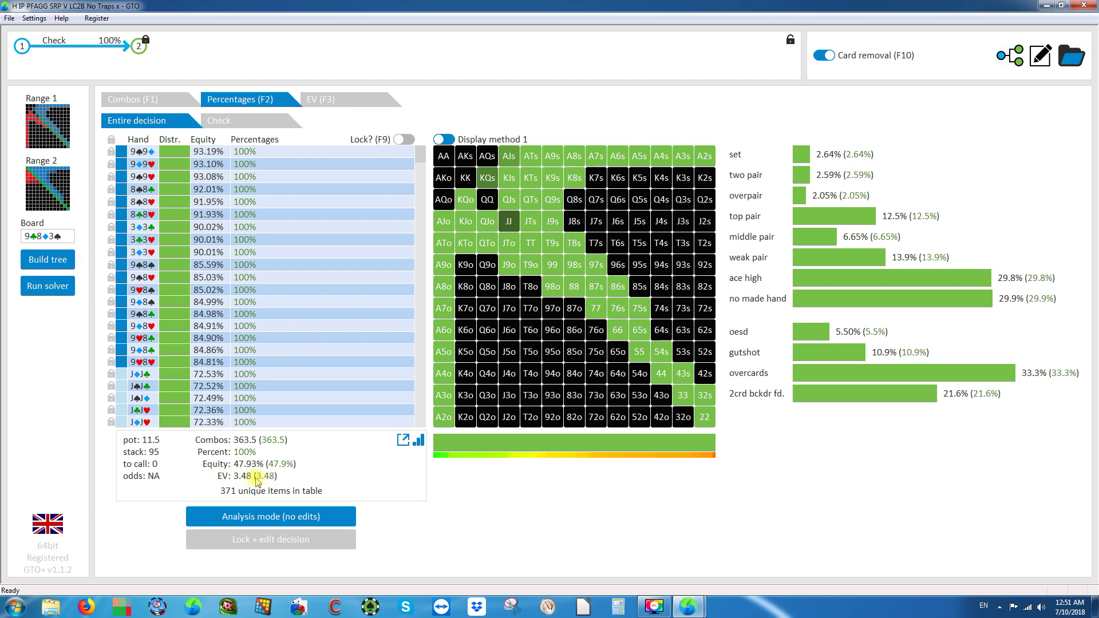
left_click(140, 49)
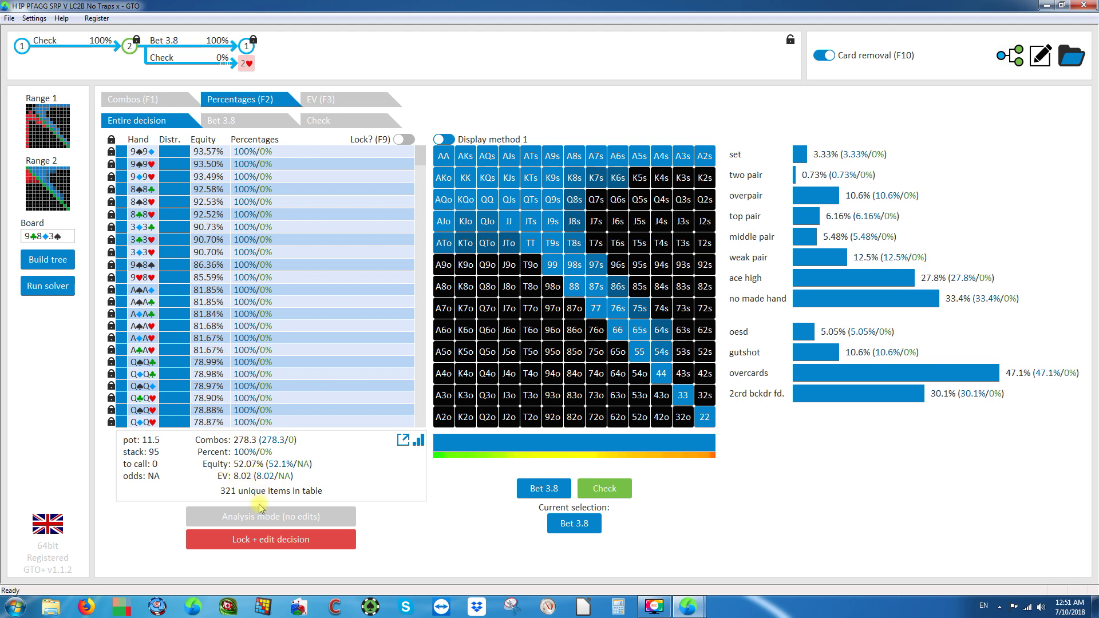
left_click(247, 46)
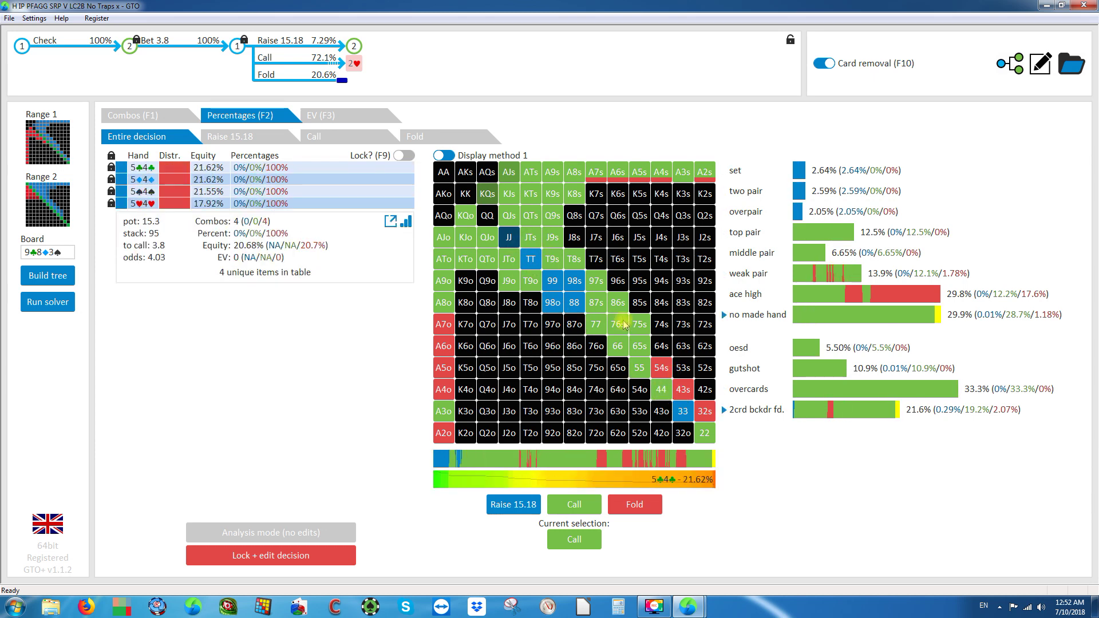
Unlock player 2's flop betting decision, keep player 1's response locked, and run the solver again.
left_click(131, 46)
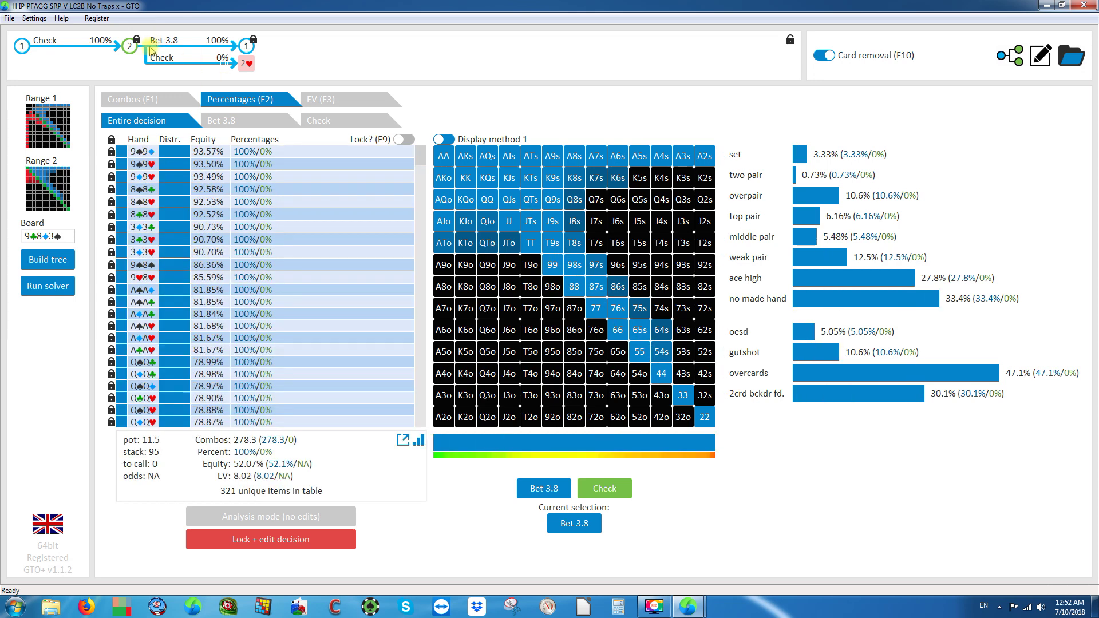
left_click(247, 49)
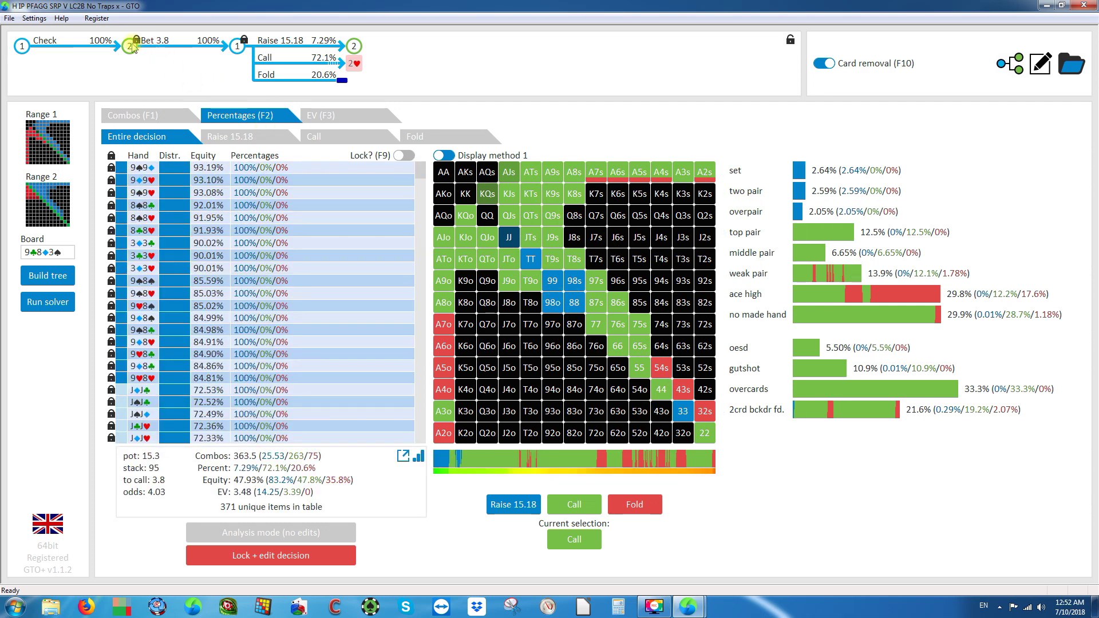
left_click(48, 302)
left_click(219, 336)
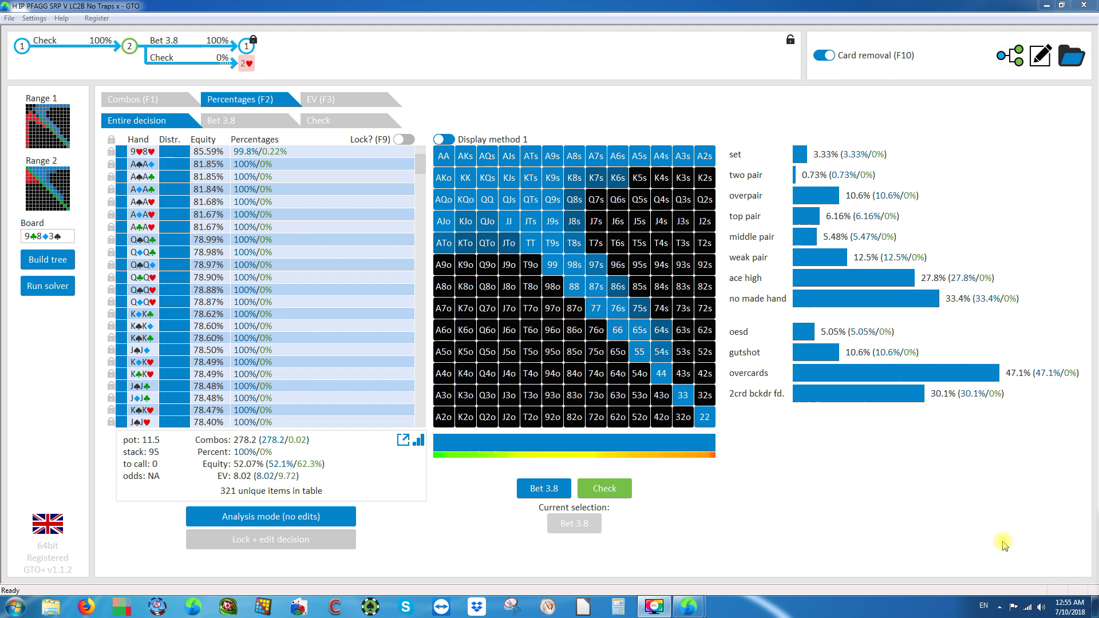
Examine player 2's re-solved flop betting frequencies and EV, along with player 1's locked response to the bet.
scroll(368, 326, "down", 15)
left_click(20, 46)
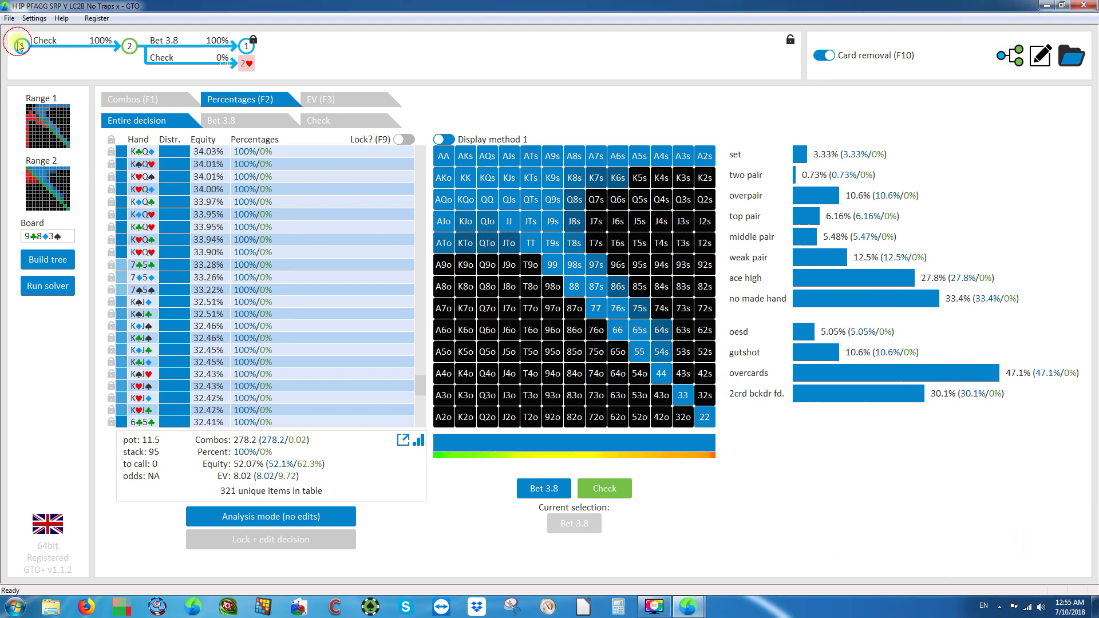
left_click(138, 46)
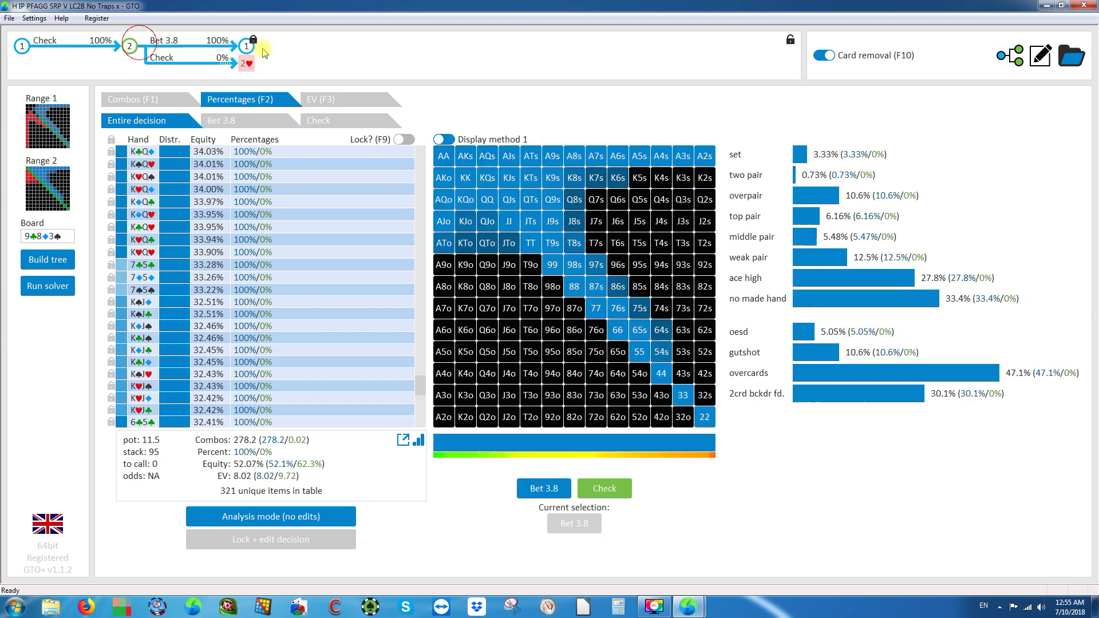
left_click(252, 46)
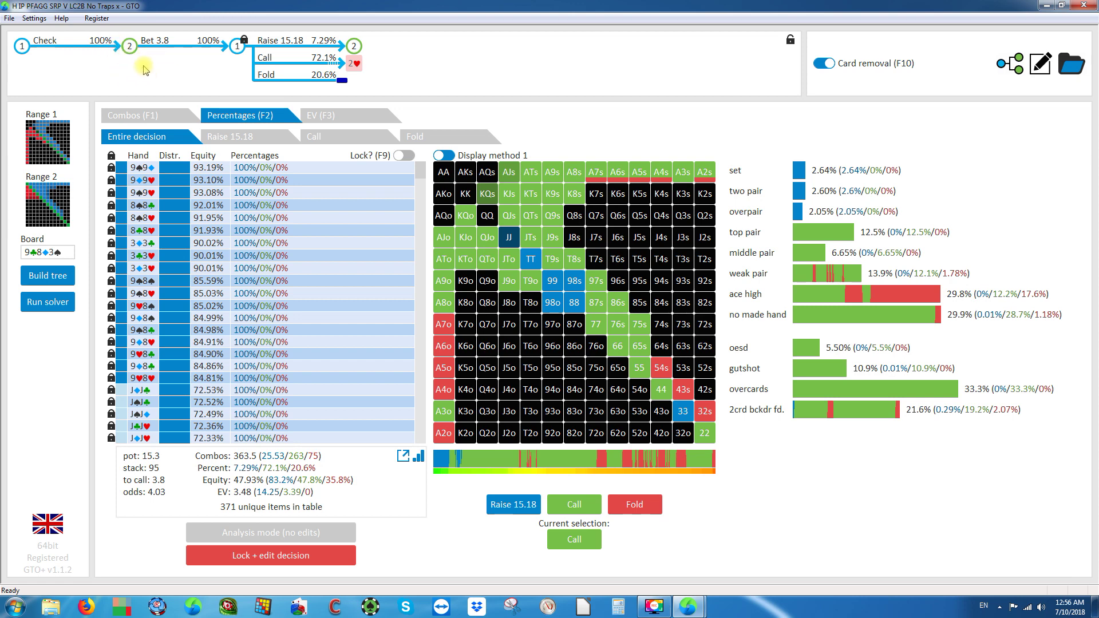
Compare player 2's flop betting decision with player 1's locked response to the 3.8 bet.
left_click(129, 47)
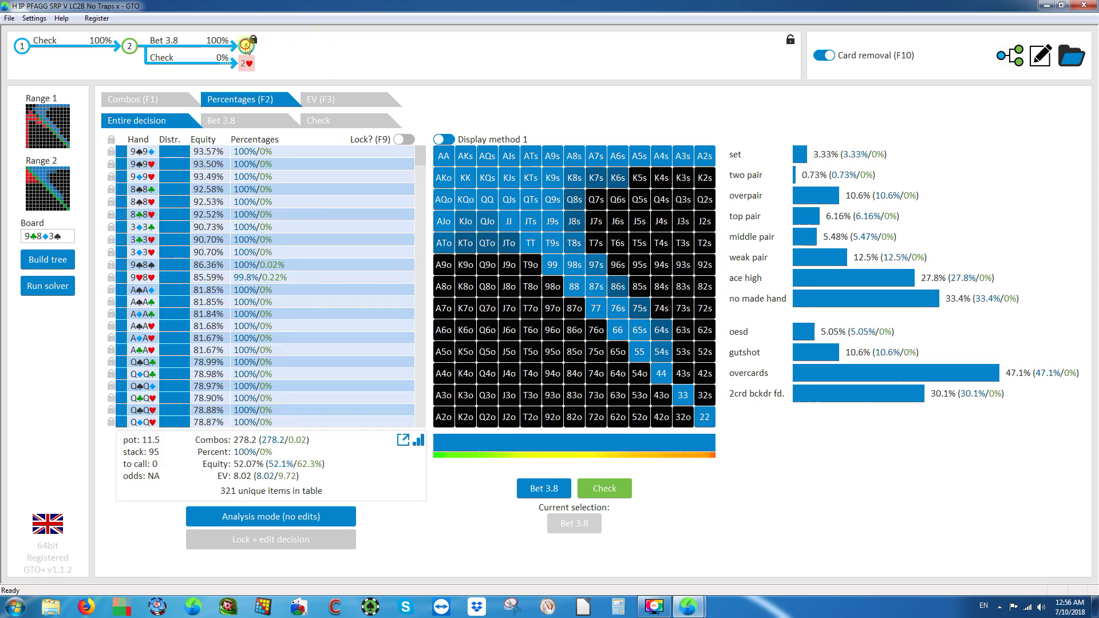
left_click(246, 46)
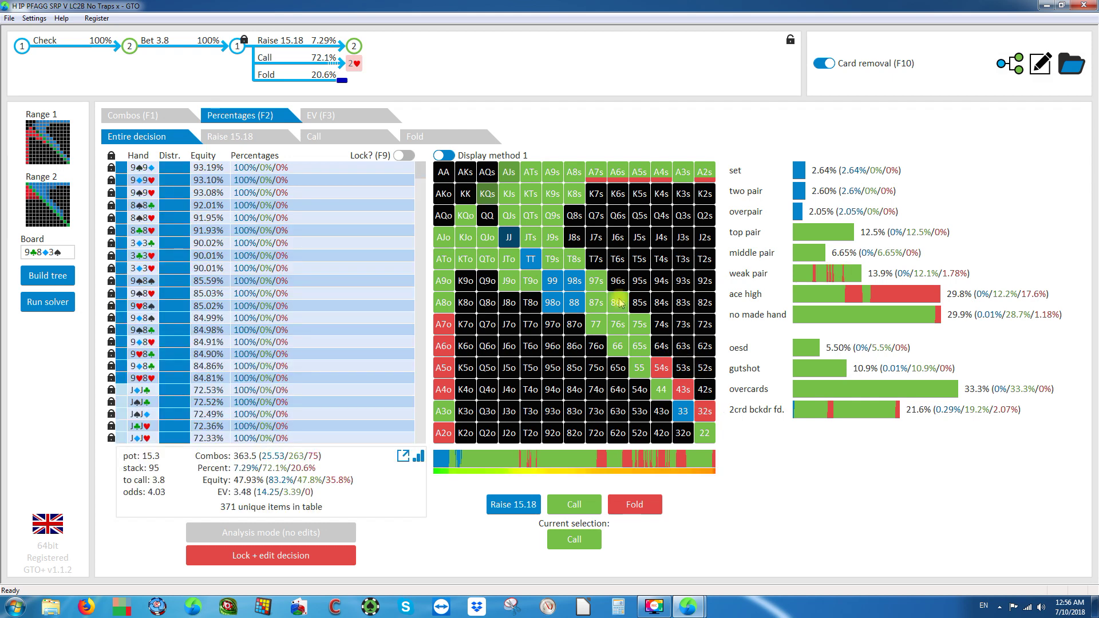
left_click(129, 46)
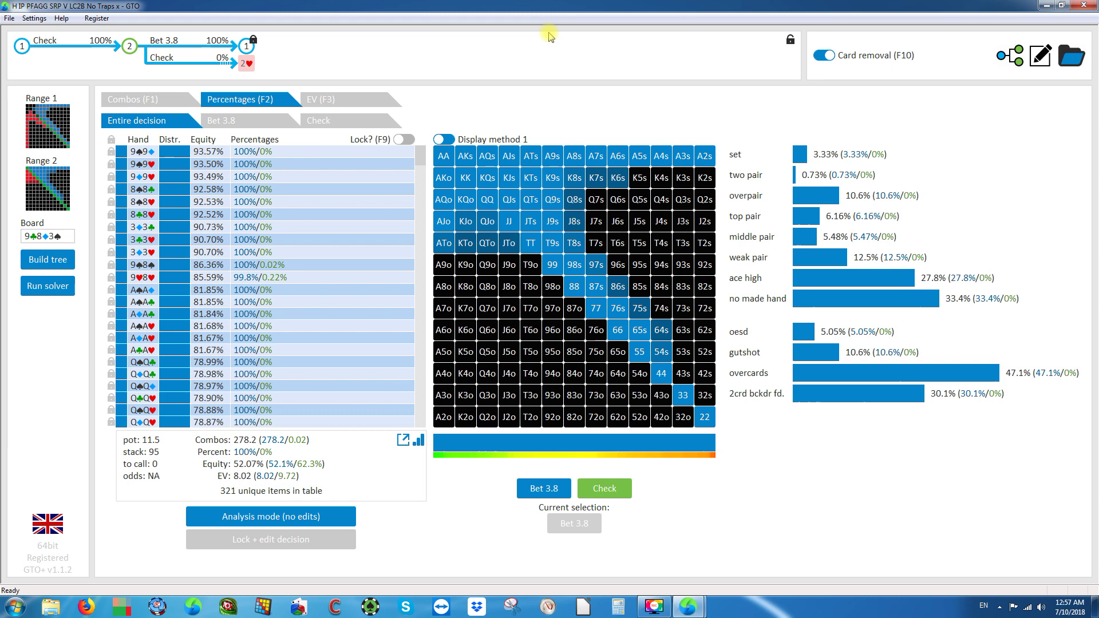
Open the tree editor and import the current 9♣8♦3♠ flop tree for editing.
left_click(1040, 56)
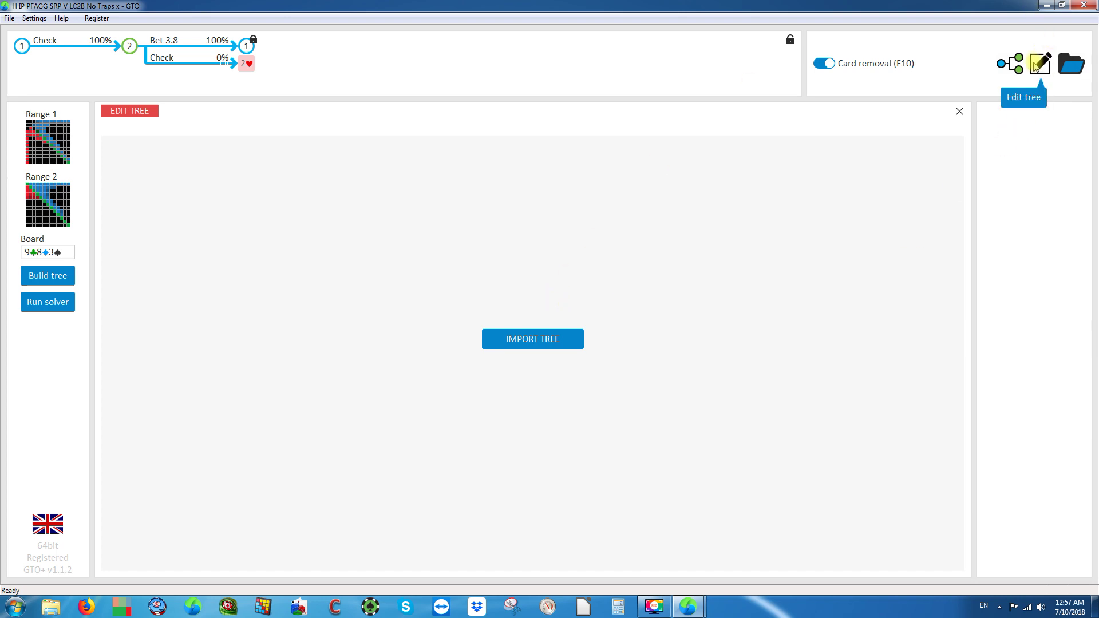
left_click(534, 338)
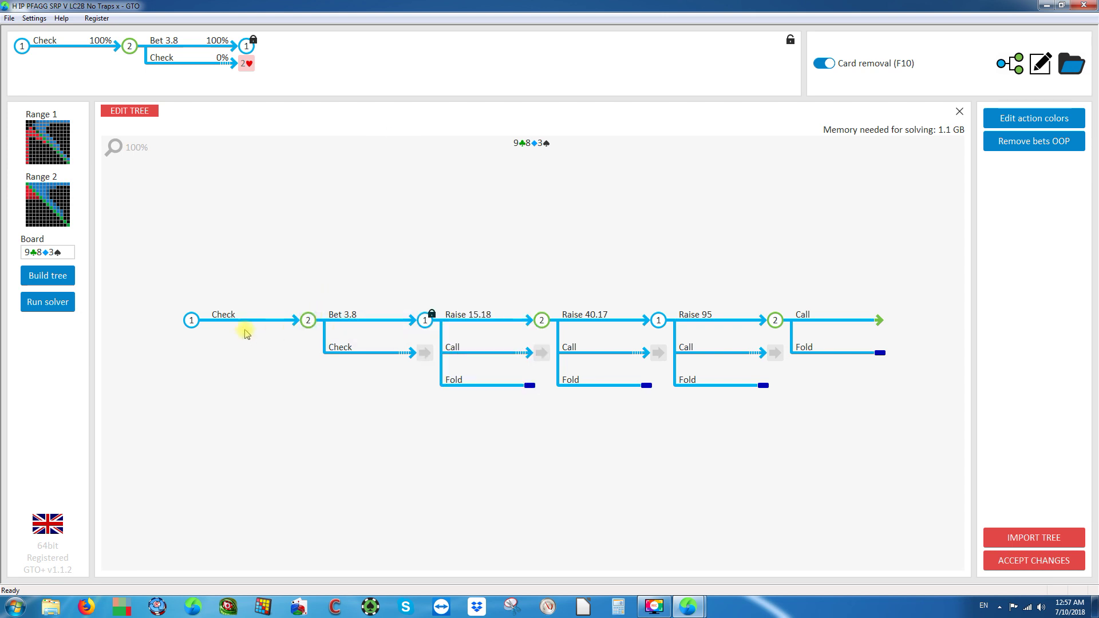
mouse_move(277, 323)
scroll(558, 250, "up", 3)
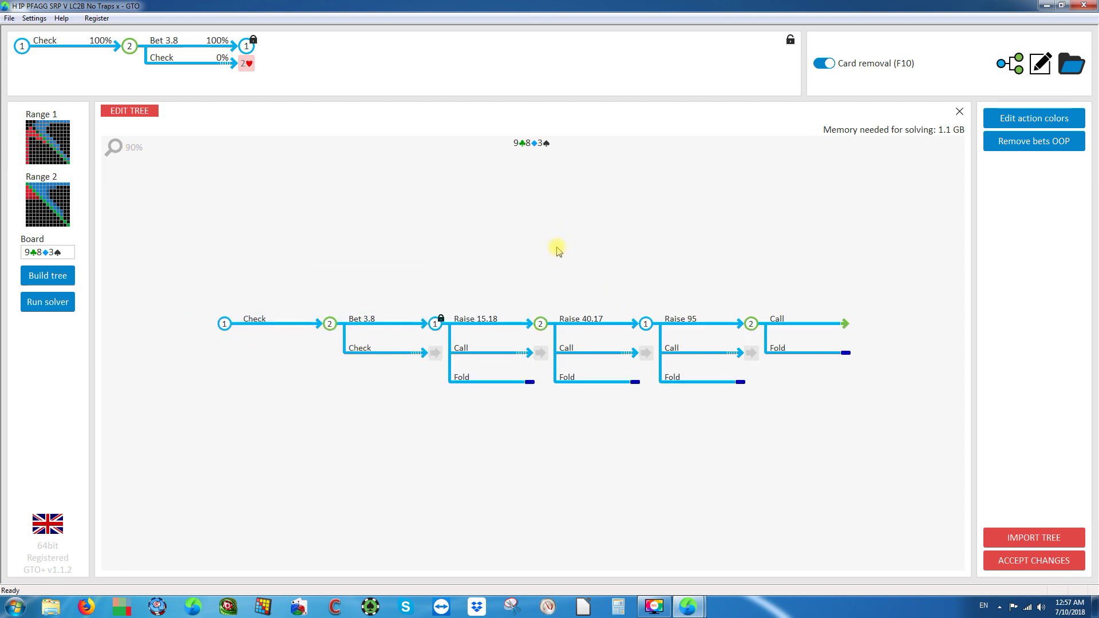
scroll(558, 249, "up", 2)
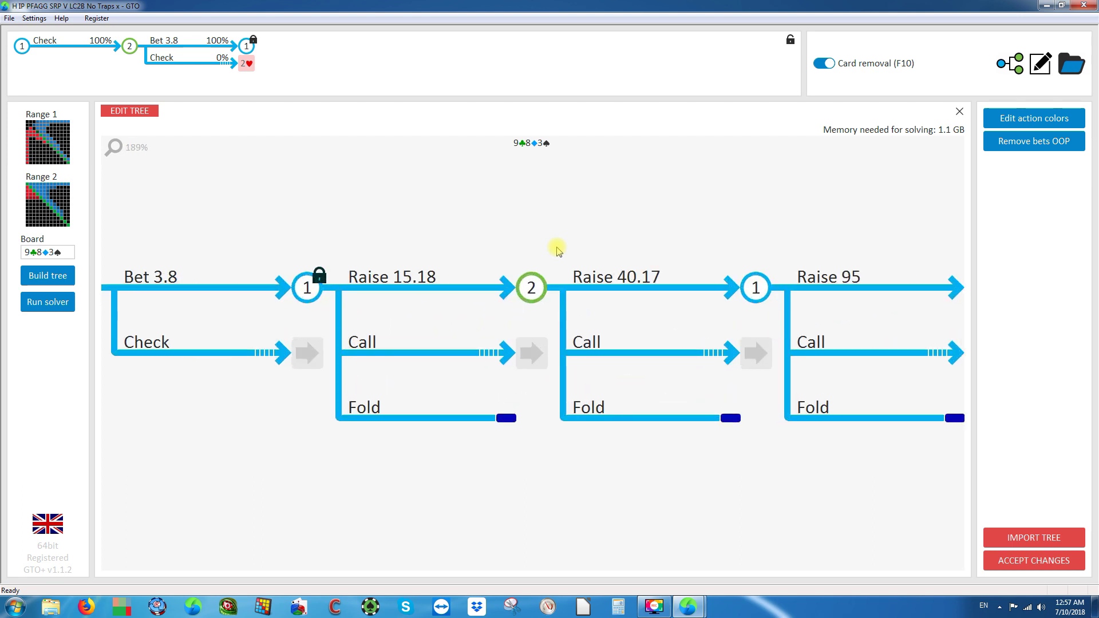
scroll(558, 249, "down", 5)
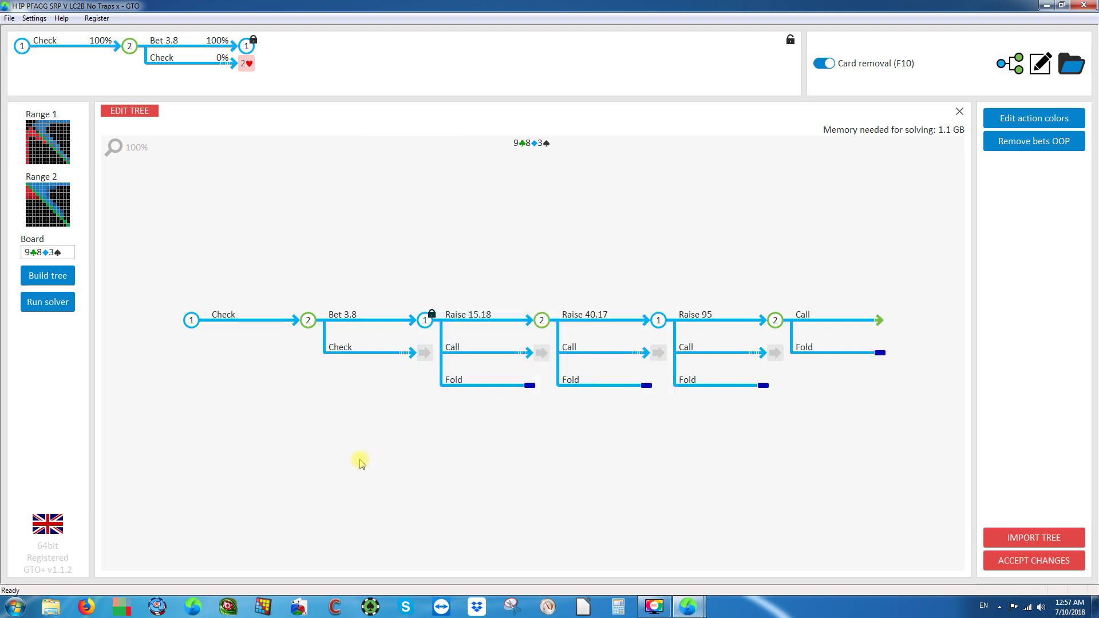
Add a 7.6 bet to player 2's flop decision, followed by the current "Advanced" settings.
left_click(308, 322)
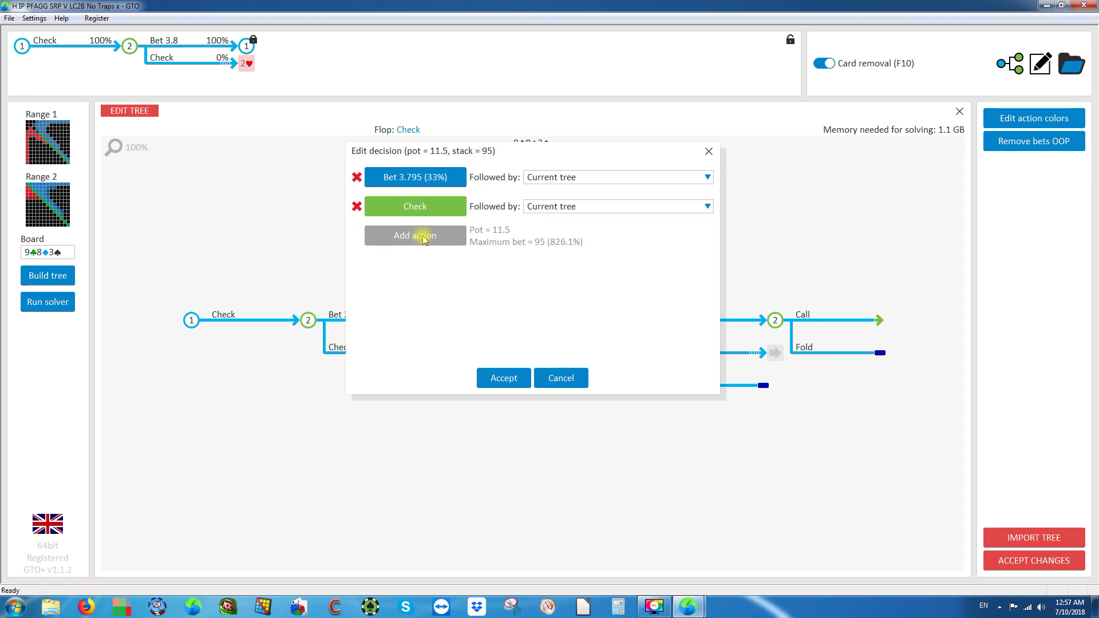
left_click(419, 239)
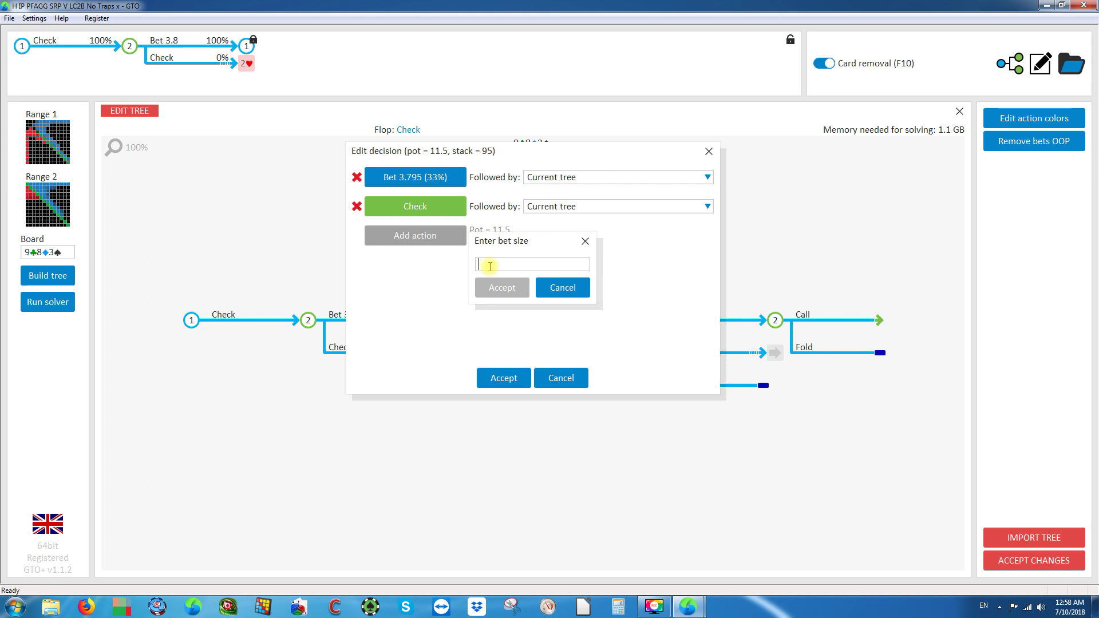
type("7.6")
left_click(506, 288)
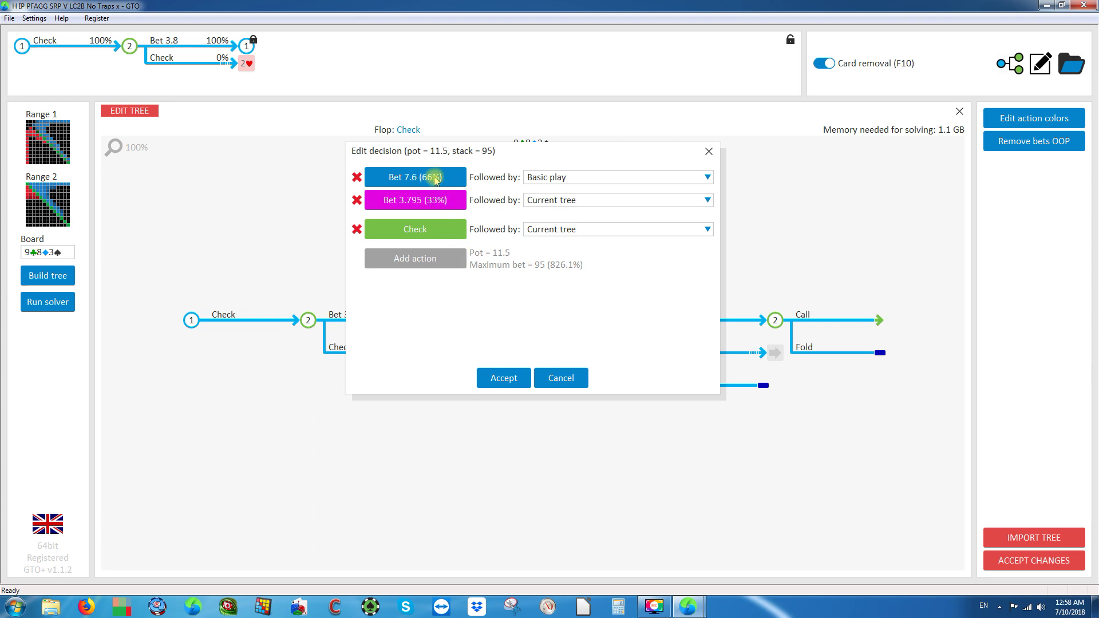
left_click(704, 178)
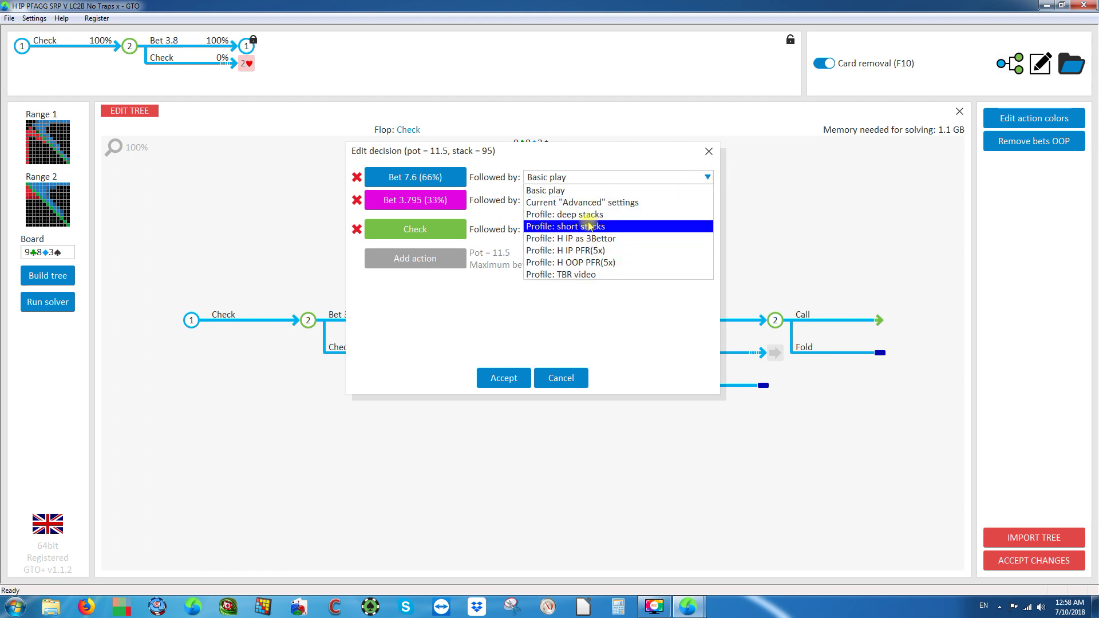
left_click(620, 203)
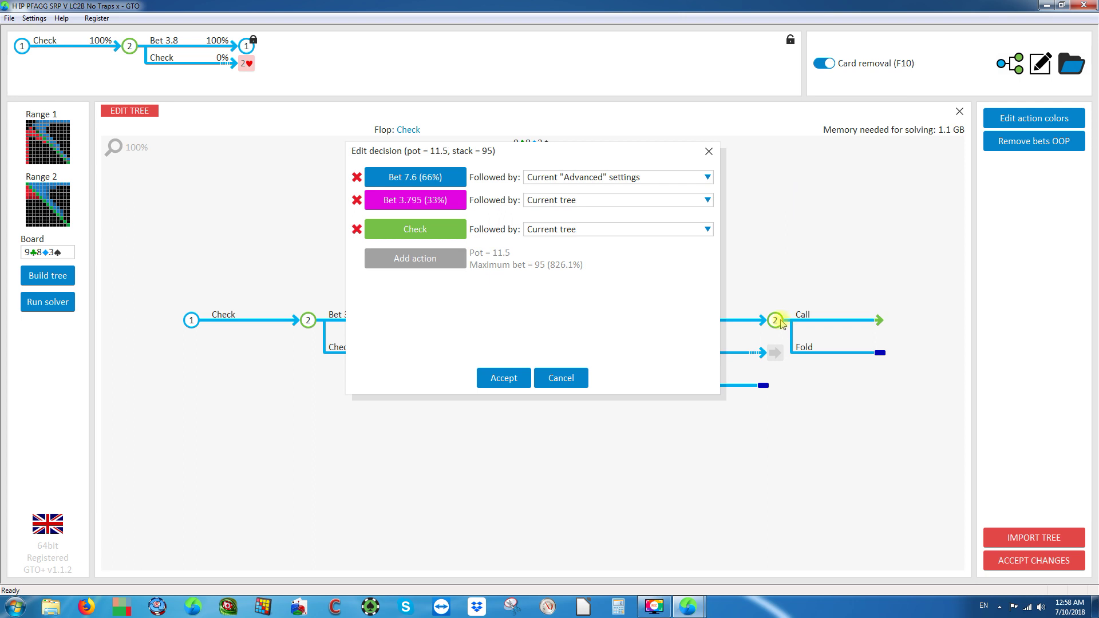
Remove the check option from player 2's flop decision and accept the edited tree.
left_click(355, 230)
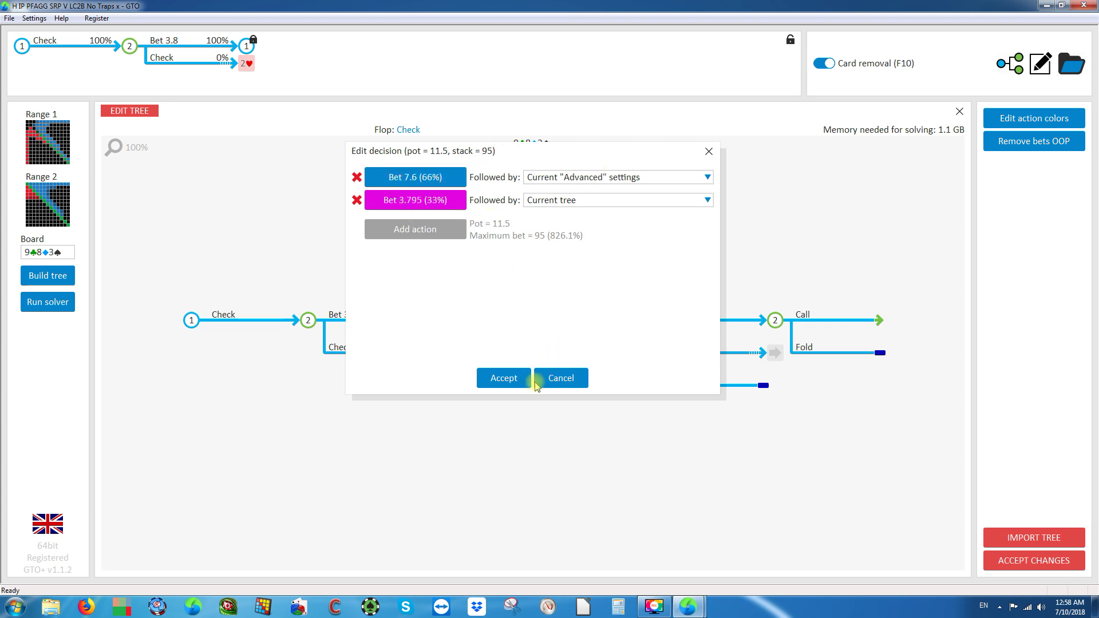
left_click(501, 377)
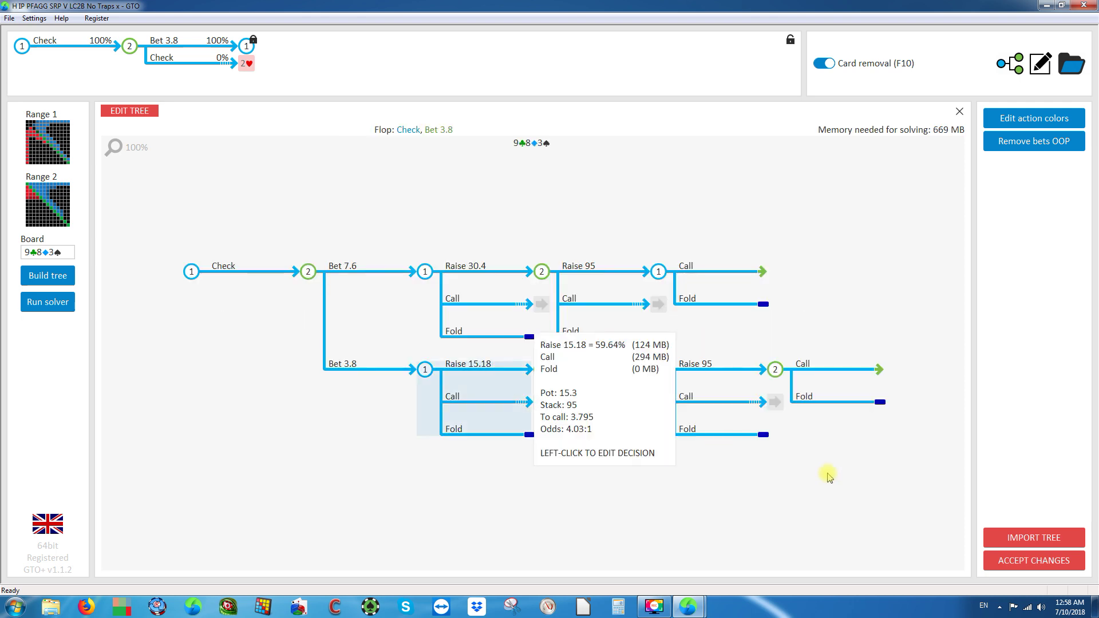
left_click(1030, 562)
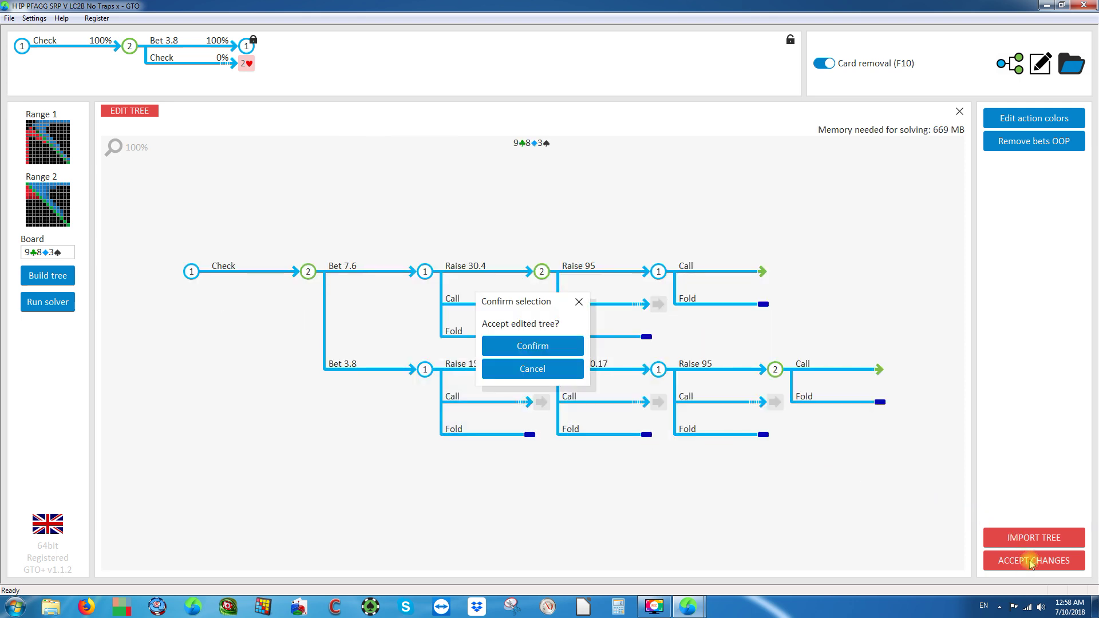
left_click(543, 347)
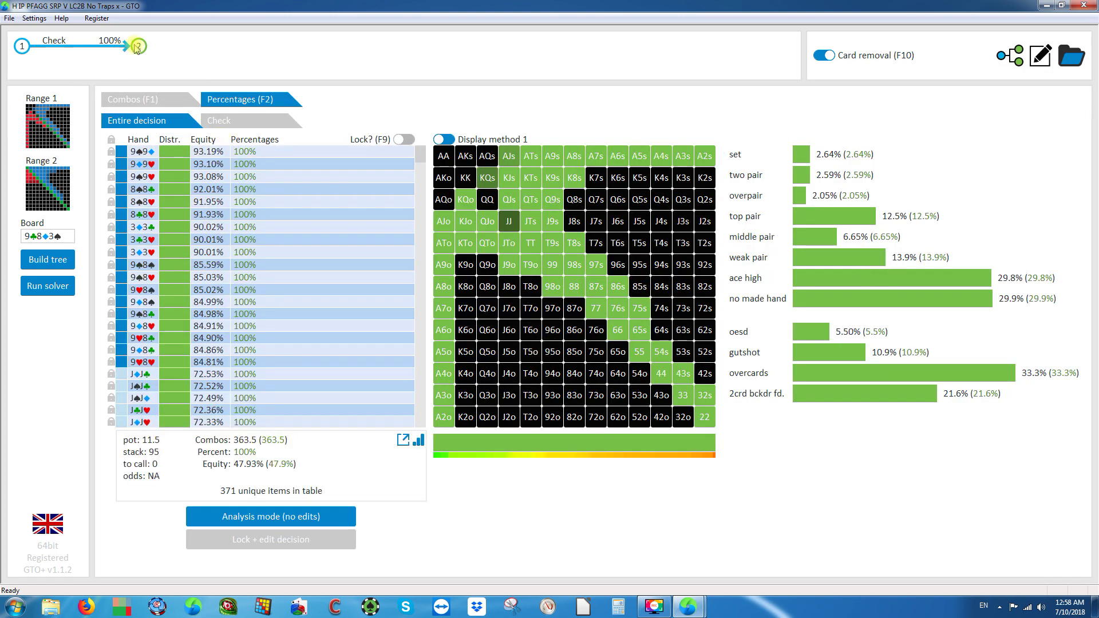
Check player 2's new flop betting options, then run the solver with a 0.5% target dEV and stop it early.
left_click(137, 46)
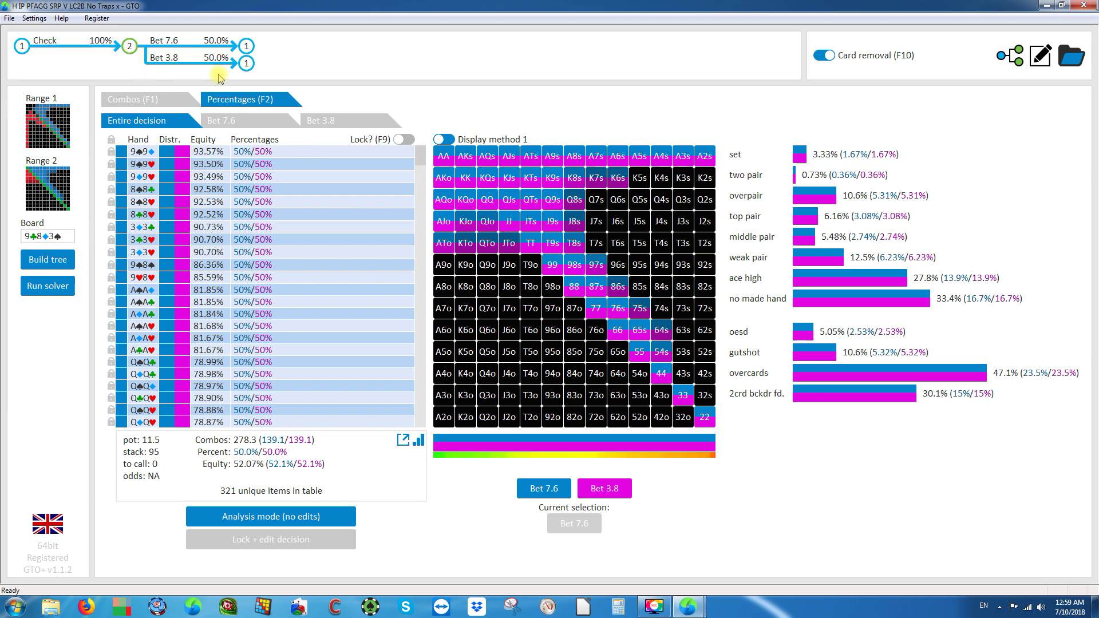
mouse_move(527, 251)
left_click(52, 286)
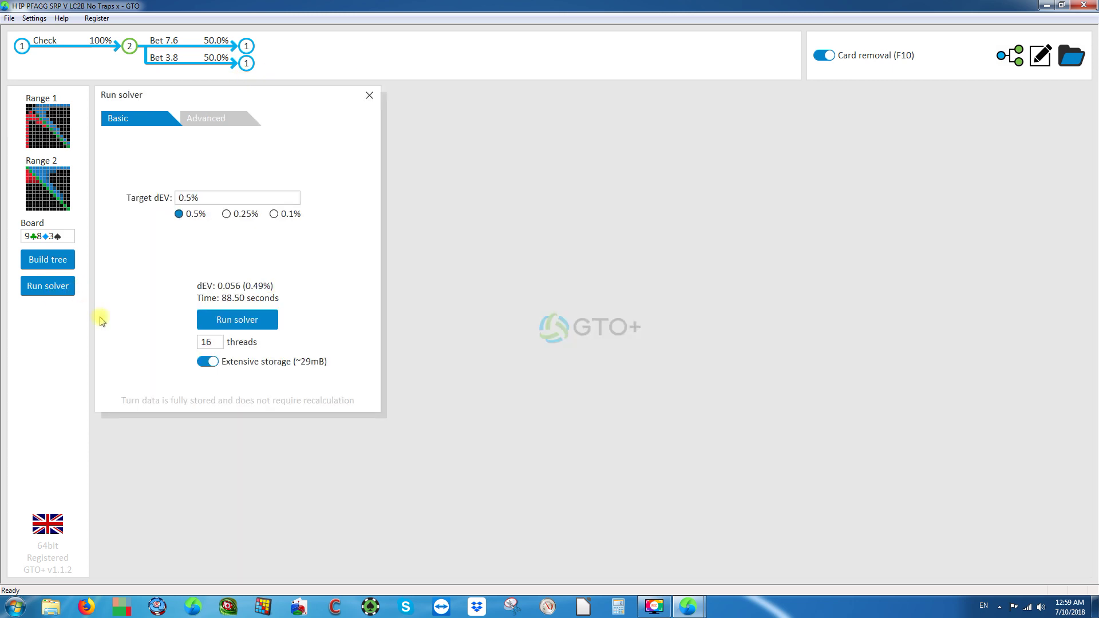
left_click(240, 320)
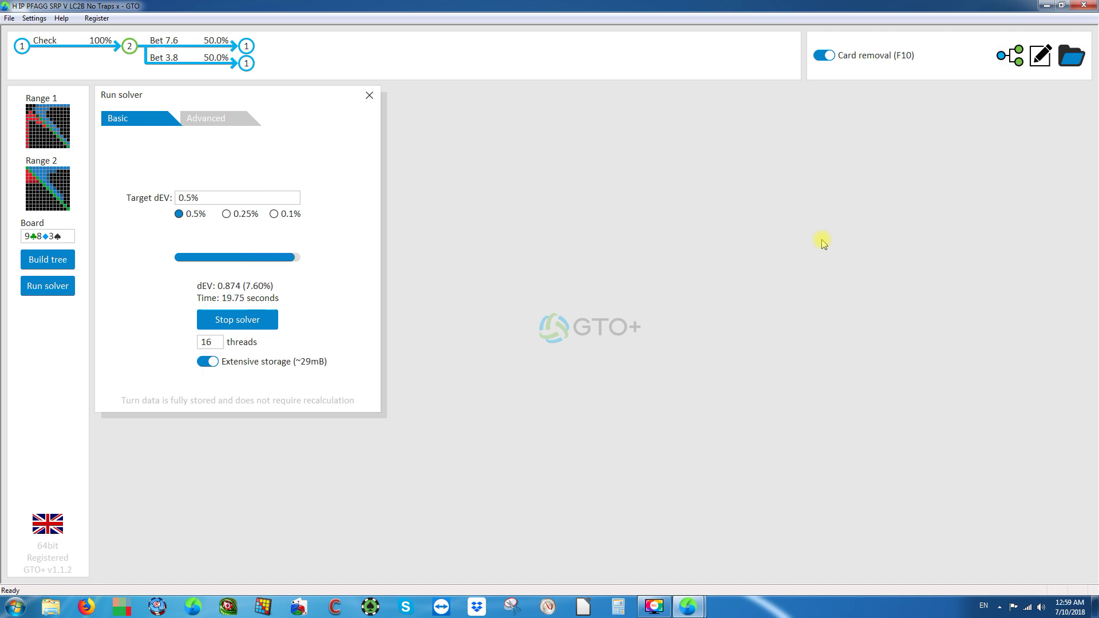
left_click(241, 319)
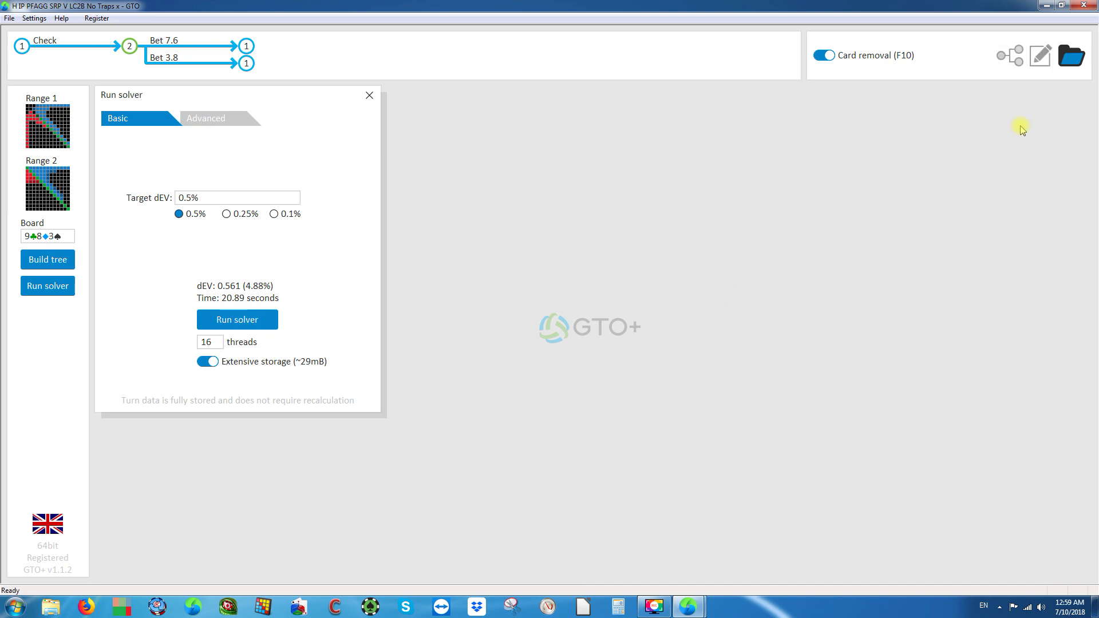
Examine the solved flop tree's raise, call and fold decisions after the 7.6 and 3.8 bets.
left_click(1014, 54)
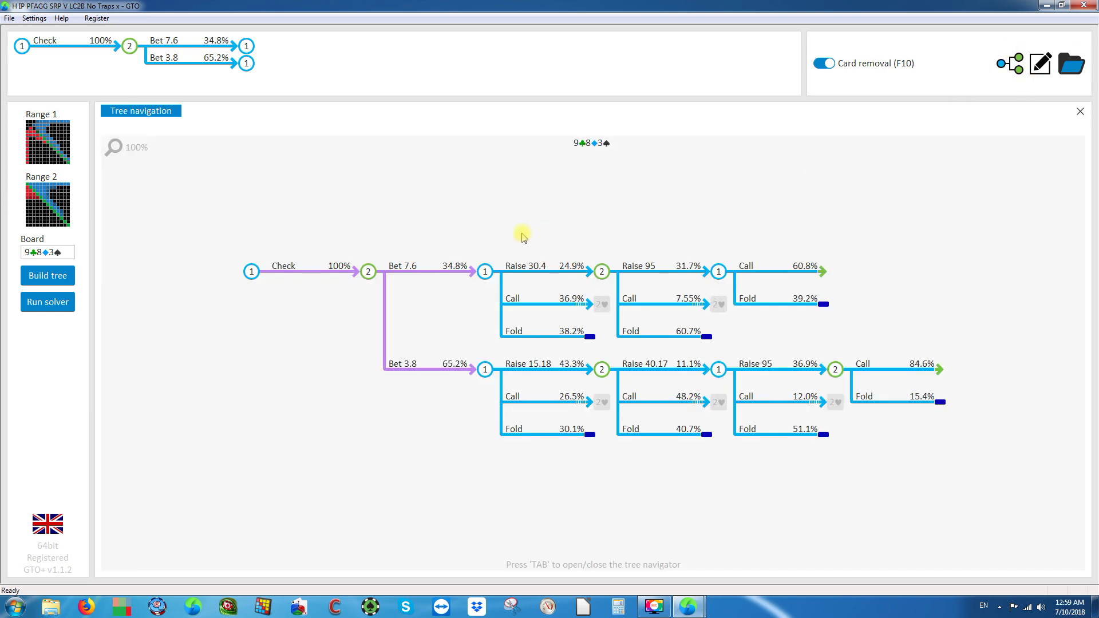
mouse_move(484, 272)
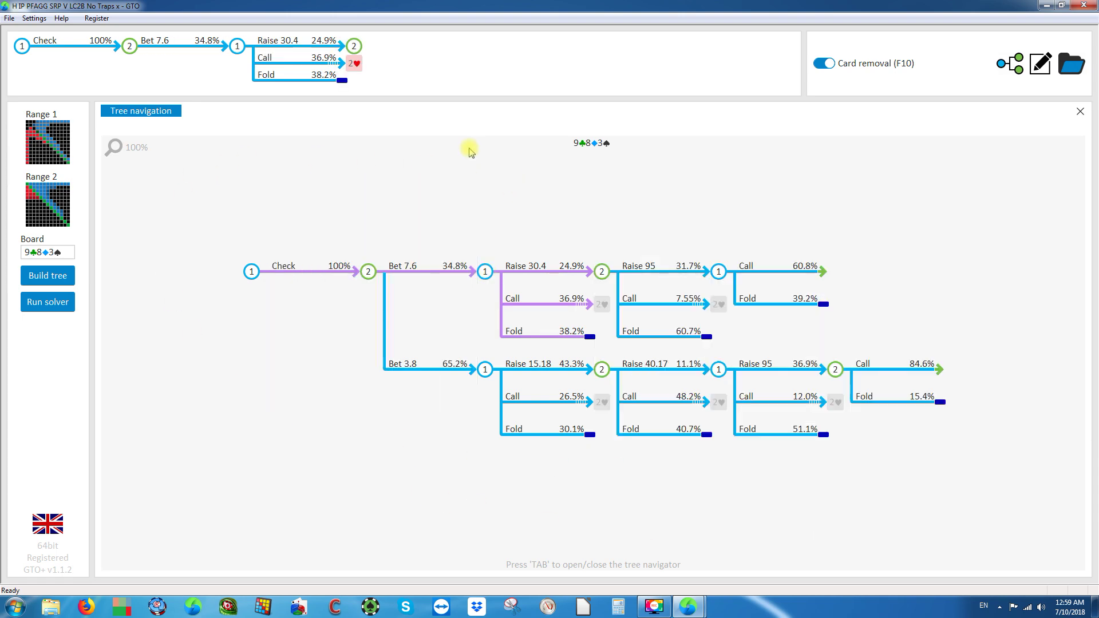
mouse_move(607, 275)
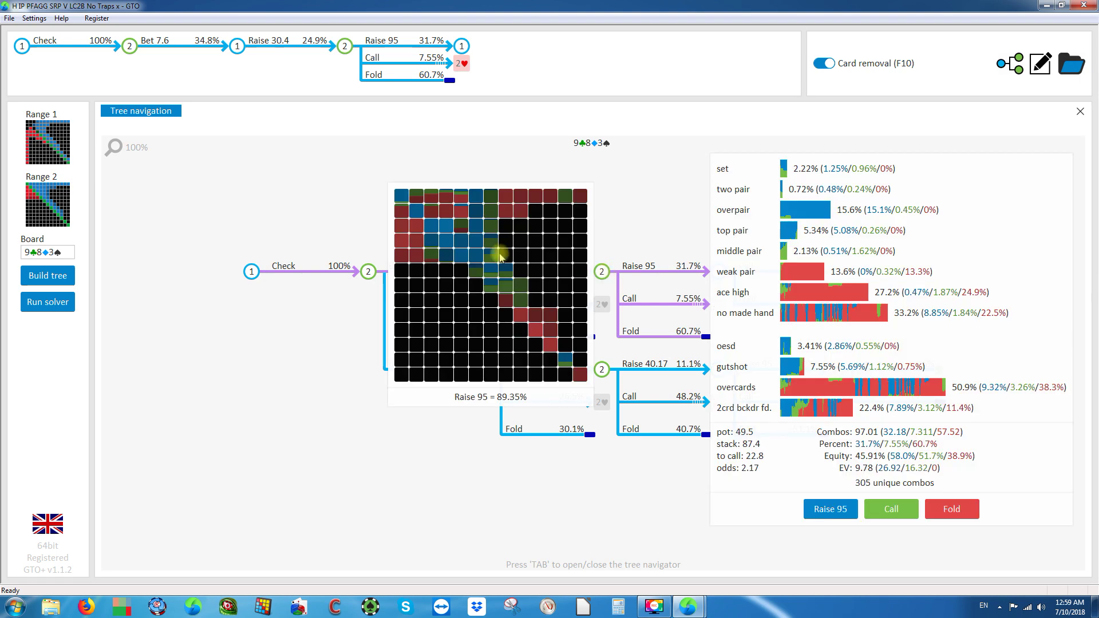
left_click(236, 46)
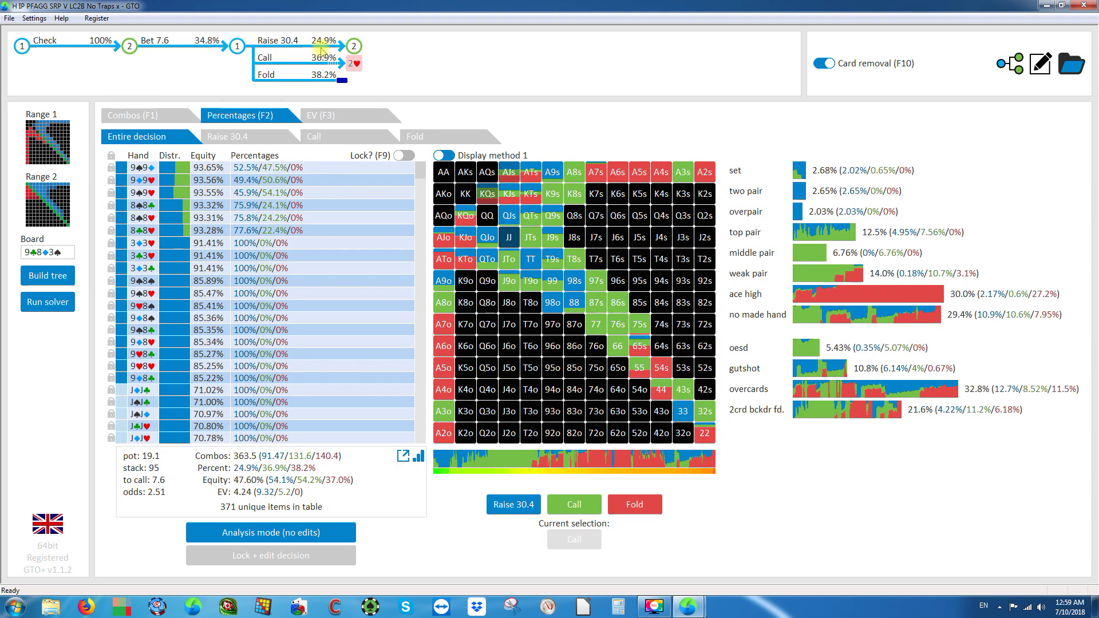
left_click(351, 47)
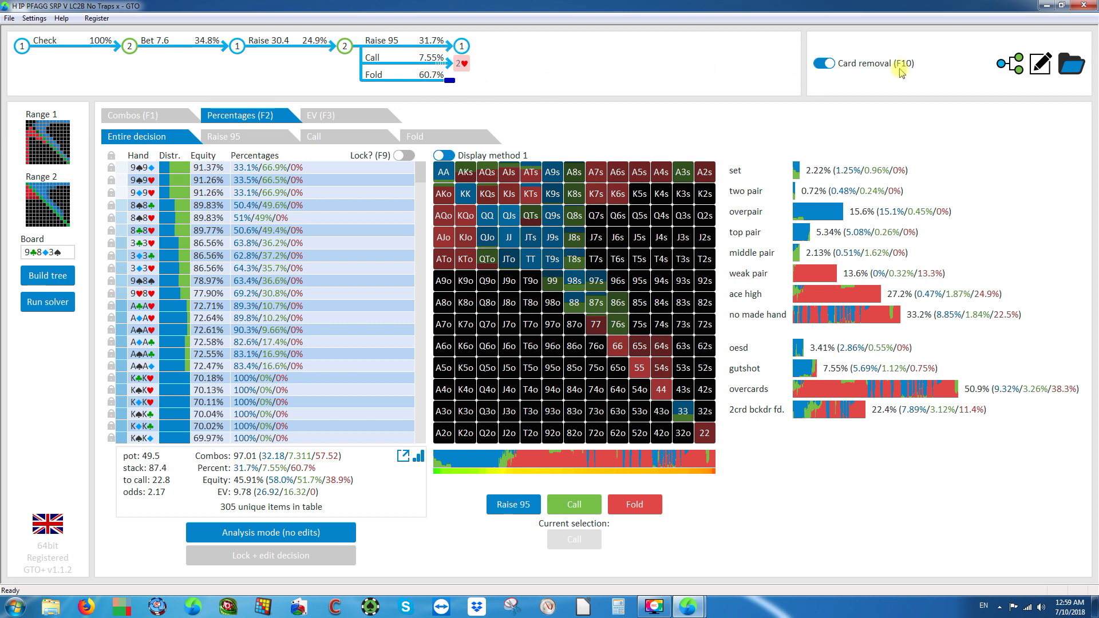
left_click(1010, 64)
mouse_move(721, 274)
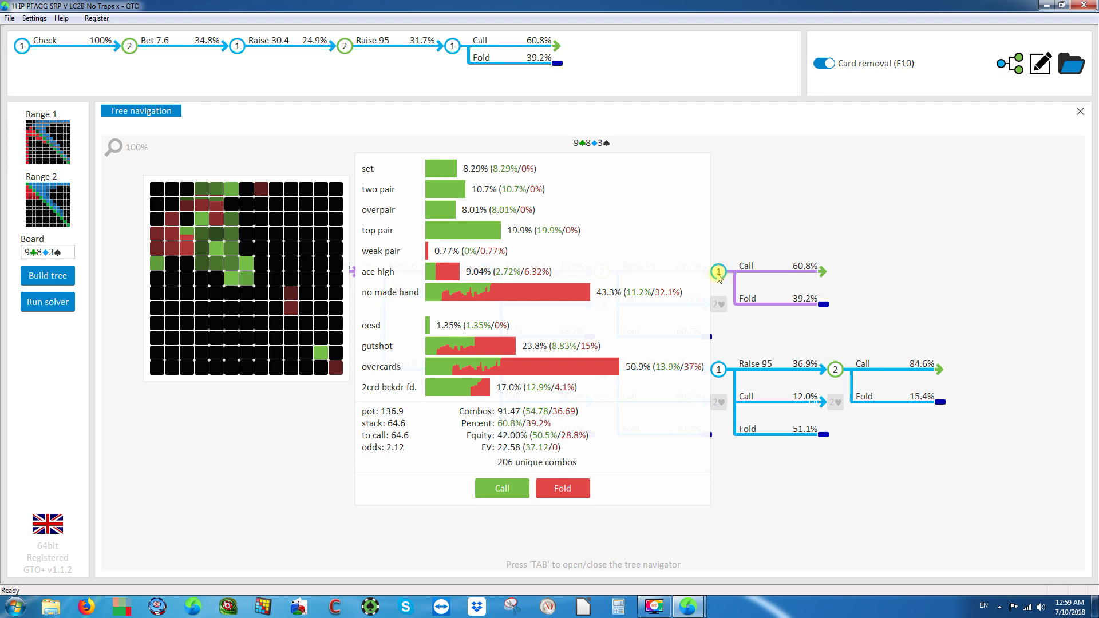
mouse_move(720, 368)
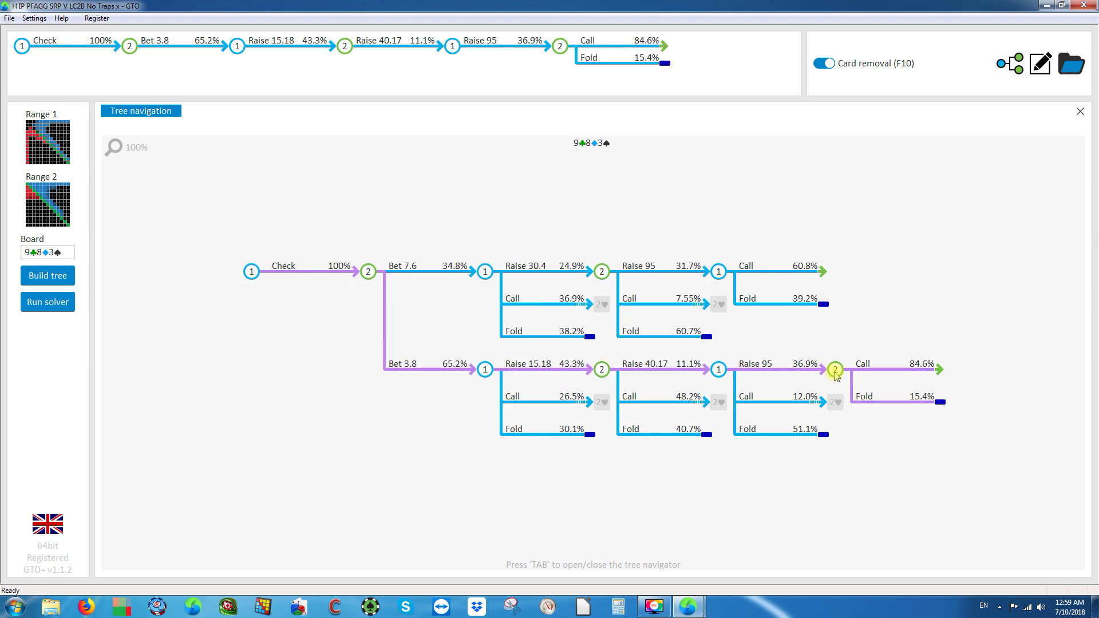
Select the 2♦ turn after player 1 calls the 7.6 bet and examine player 2's turn betting decision.
left_click(601, 303)
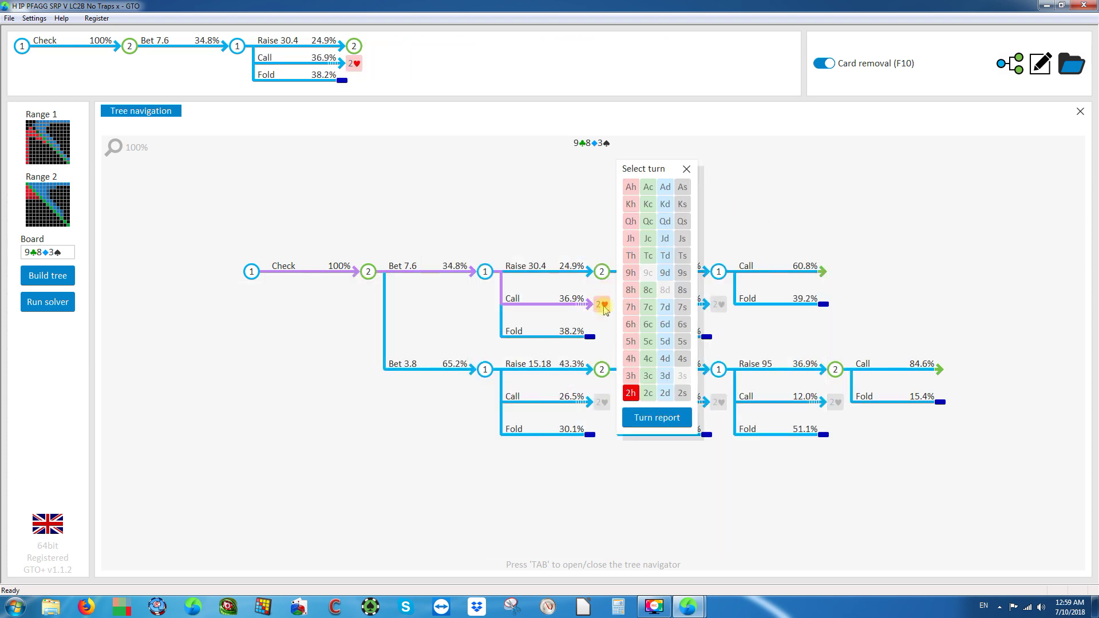
left_click(664, 395)
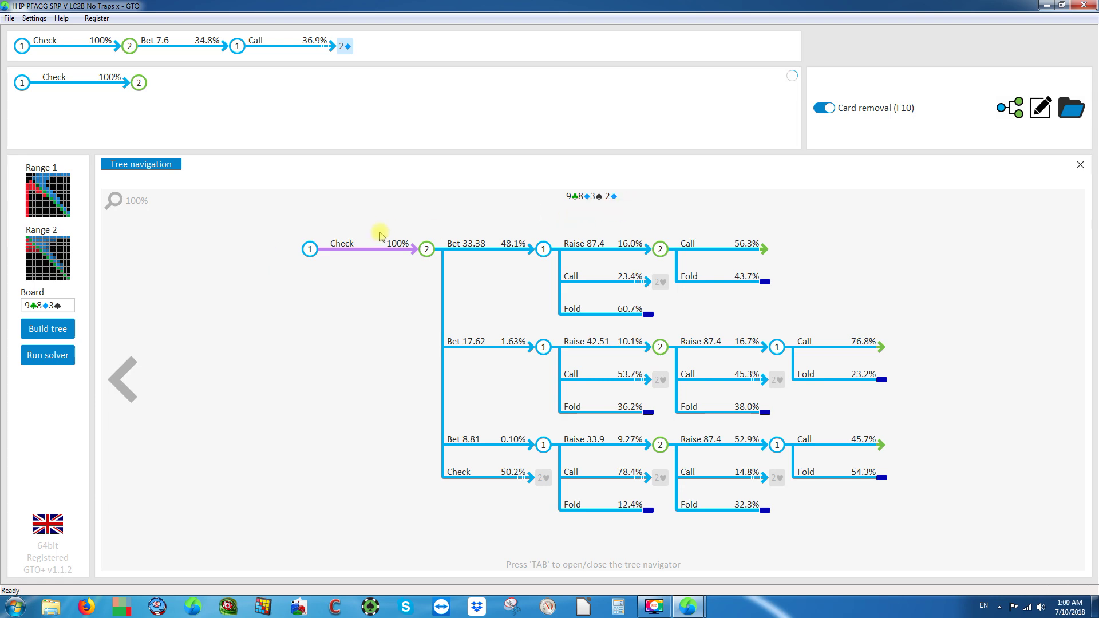
mouse_move(309, 250)
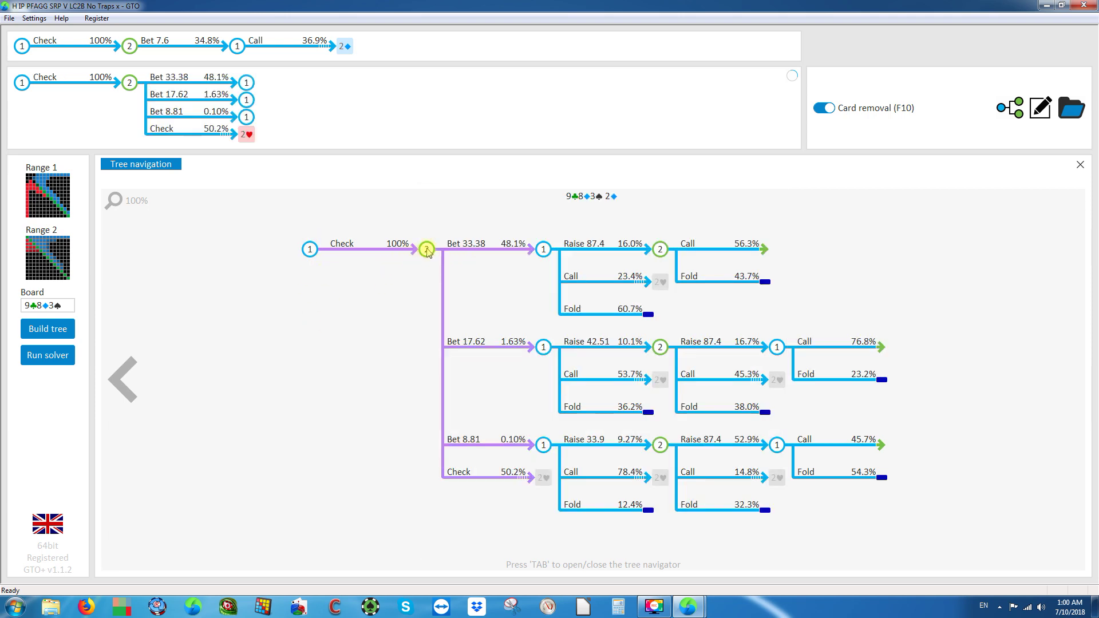
mouse_move(427, 252)
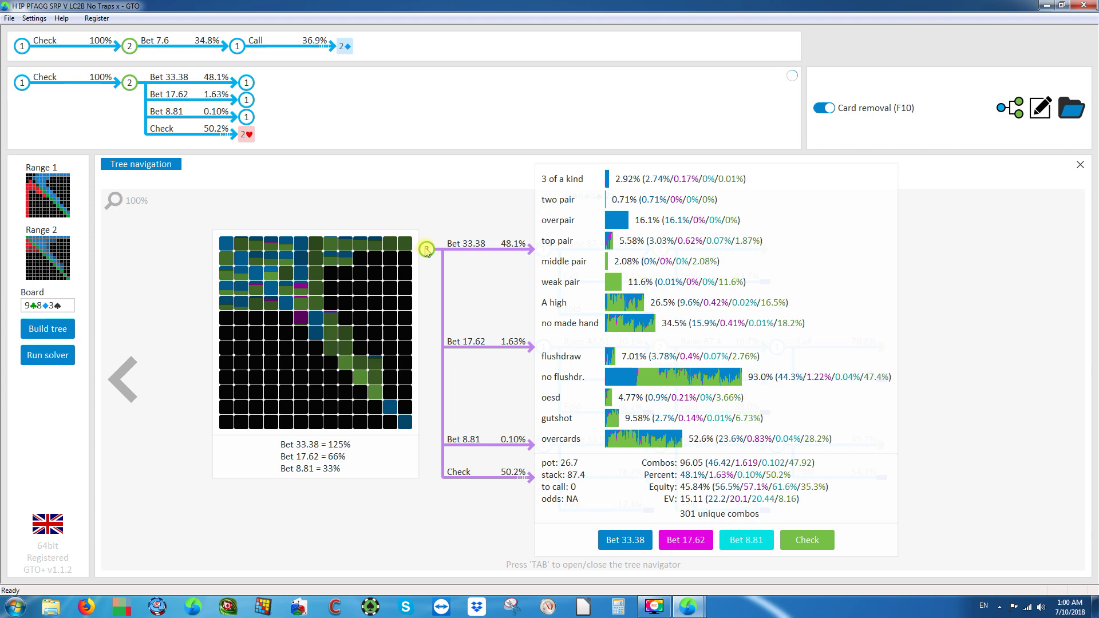
left_click(426, 251)
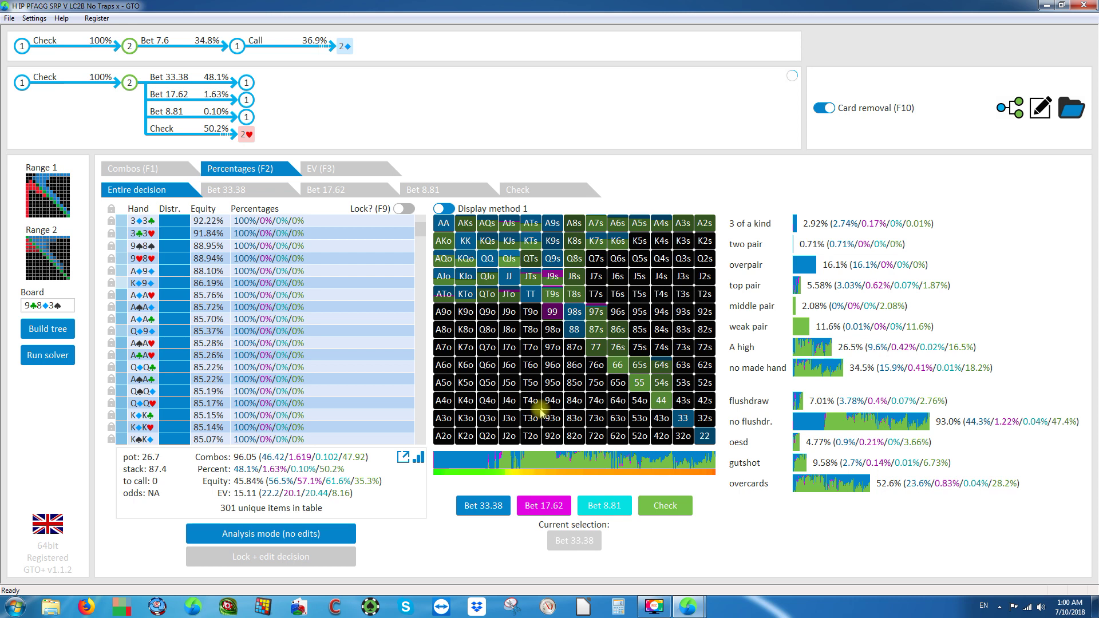
Browse the 2♦ turn tree, examining the responses to player 2's 33.38 and 17.62 bets.
left_click(1010, 107)
left_click(735, 250)
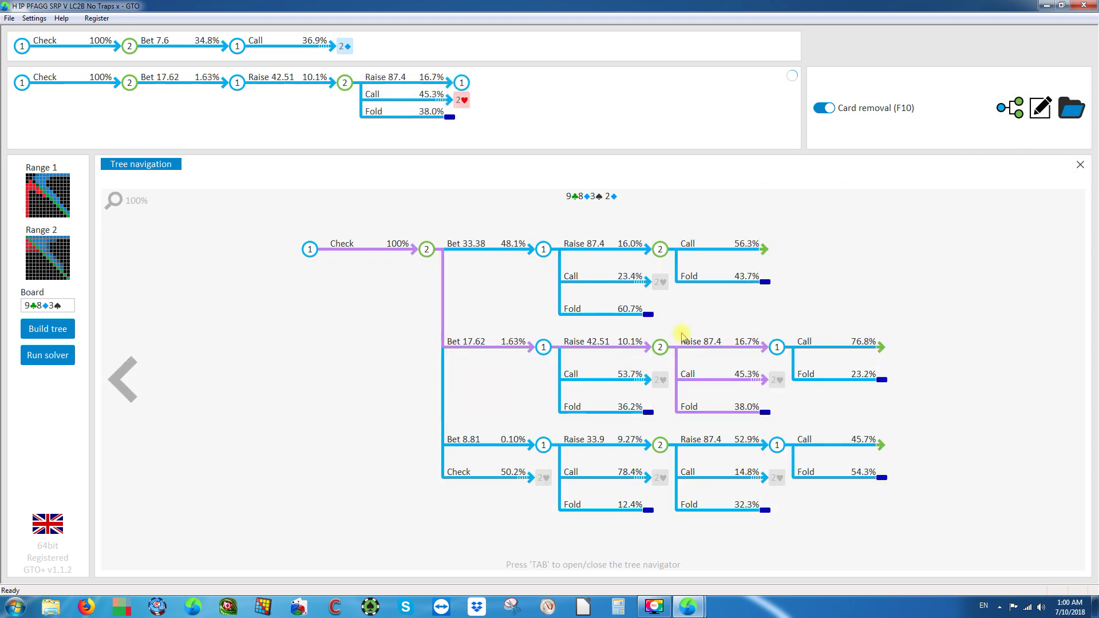
left_click(645, 282)
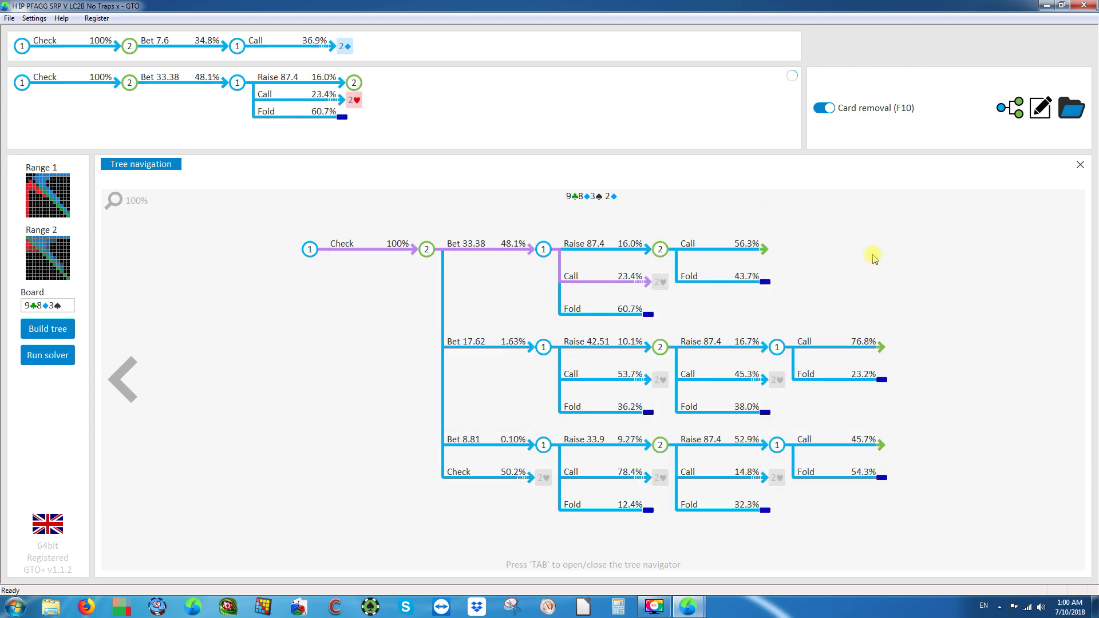
scroll(901, 291, "down", 2)
scroll(901, 290, "up", 2)
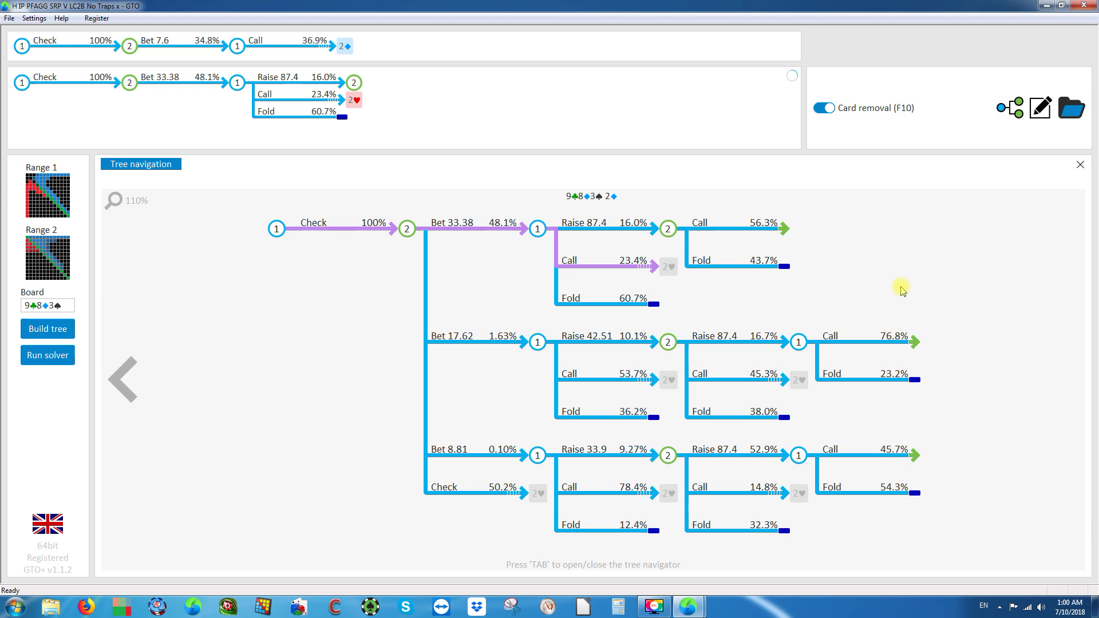
scroll(902, 290, "up", 2)
scroll(901, 291, "down", 2)
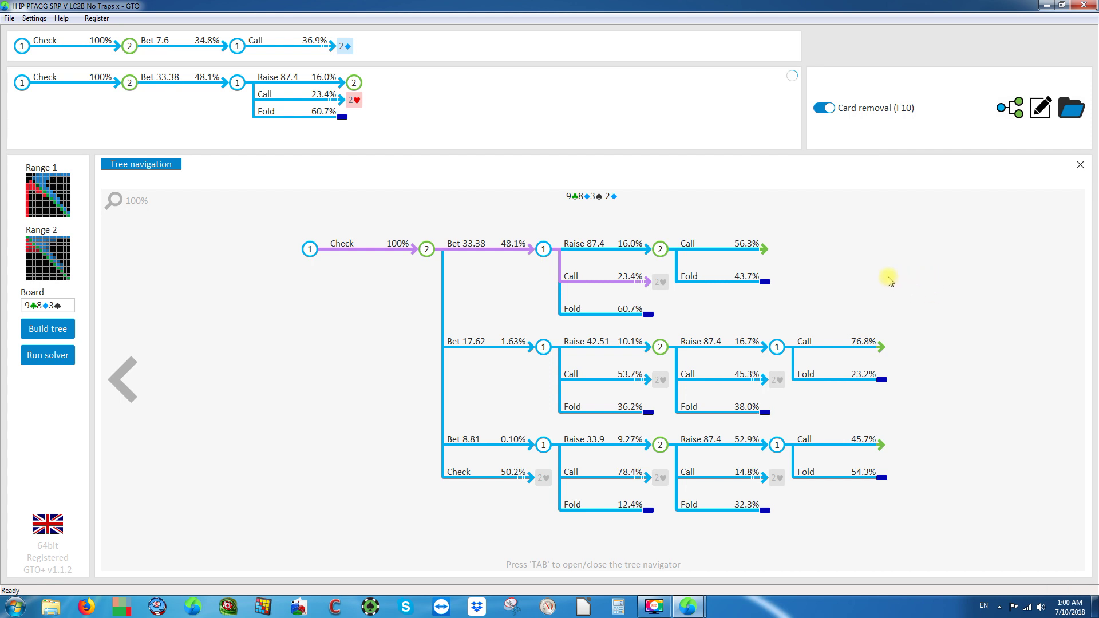
left_click(607, 309)
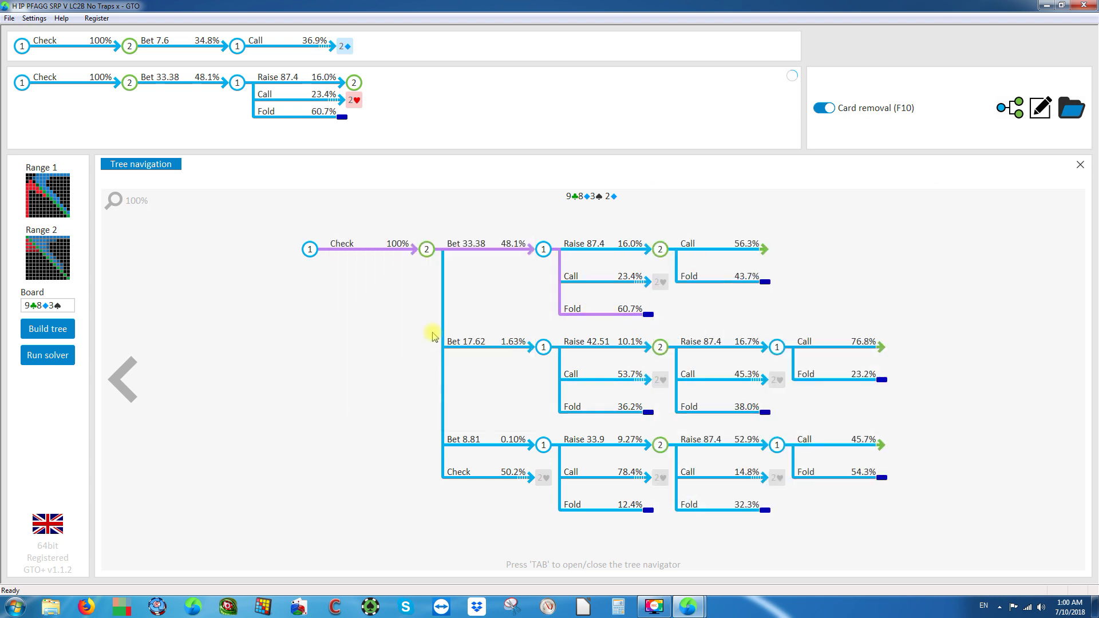